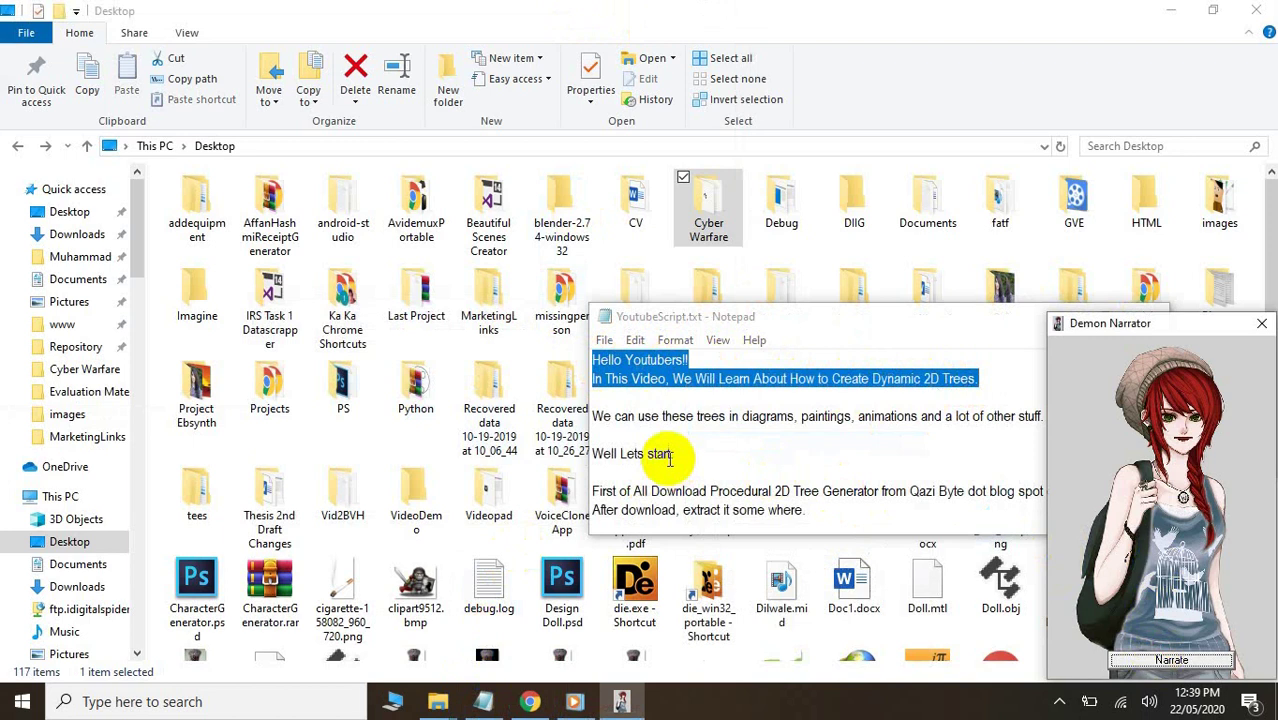
- Copy the line about using trees in diagrams, paintings and animations from YoutubeScript.txt and narrate it with Demon Narrator
left_click_drag(592, 417, 1024, 422)
right_click(1022, 424)
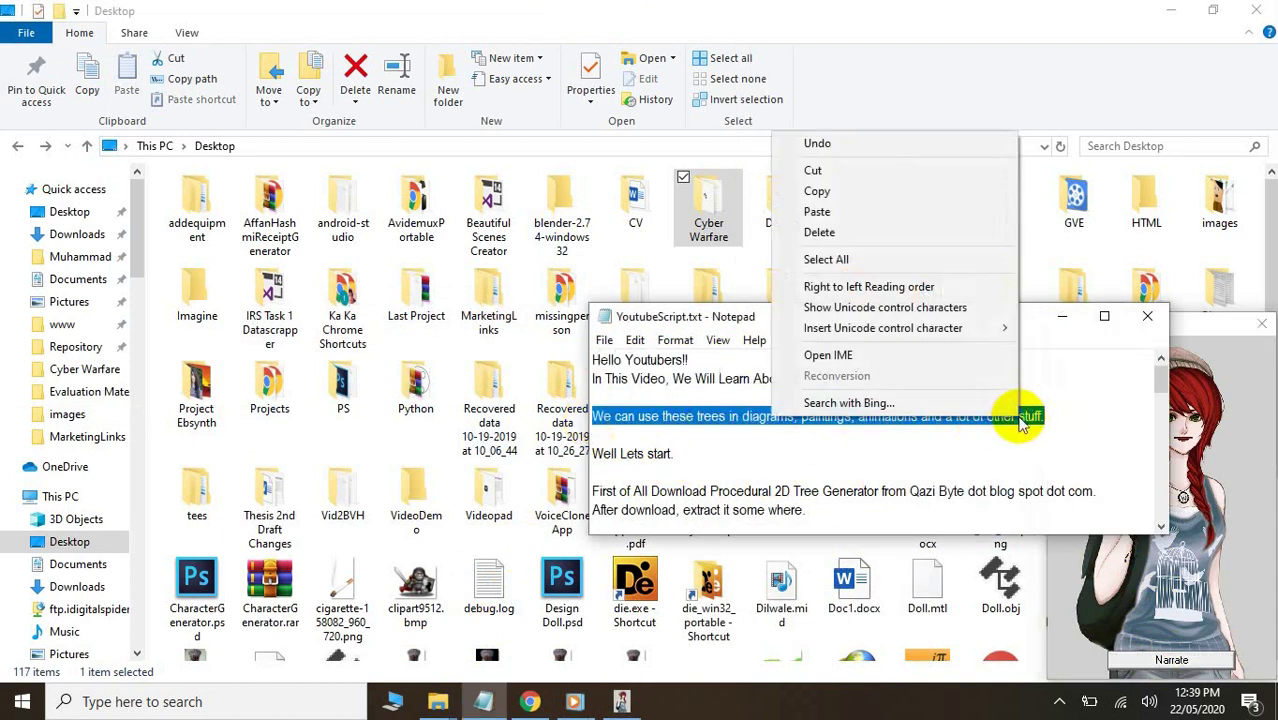
left_click(868, 191)
left_click(1170, 660)
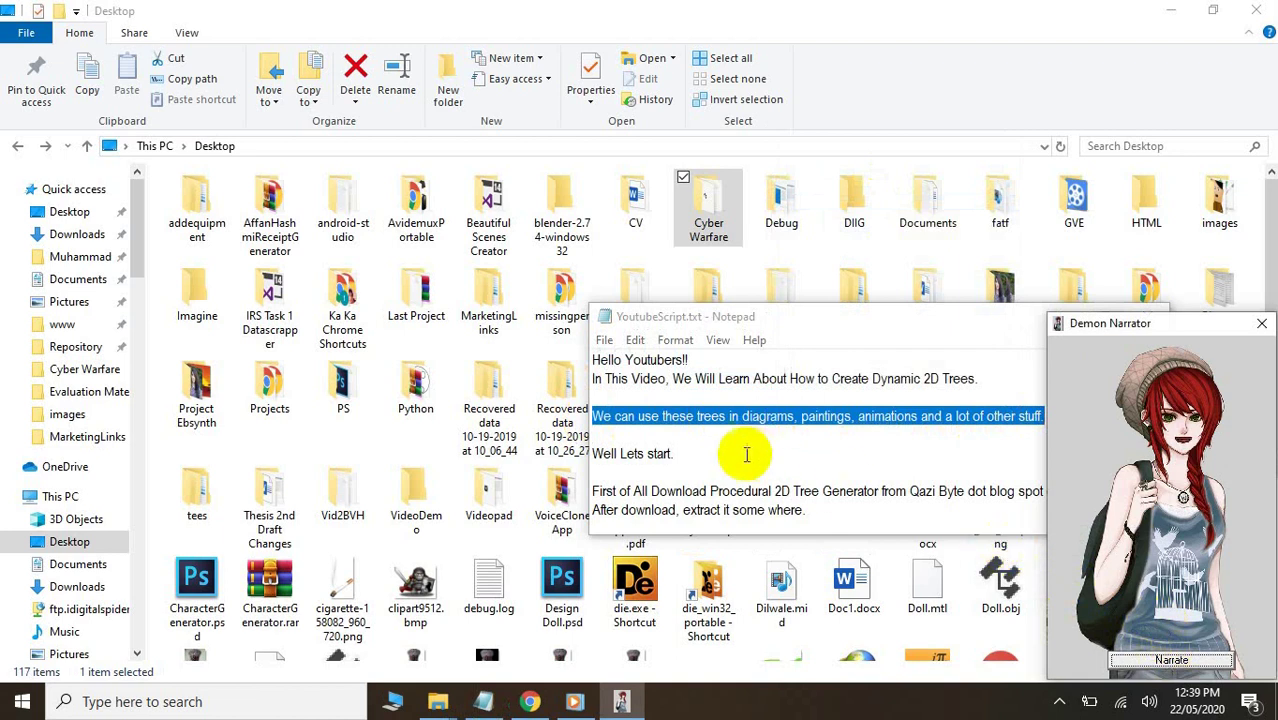
- Narrate the script line "Well Lets start." and the following Procedural 2D Tree Generator download instruction with Demon Narrator
left_click_drag(794, 322, 597, 313)
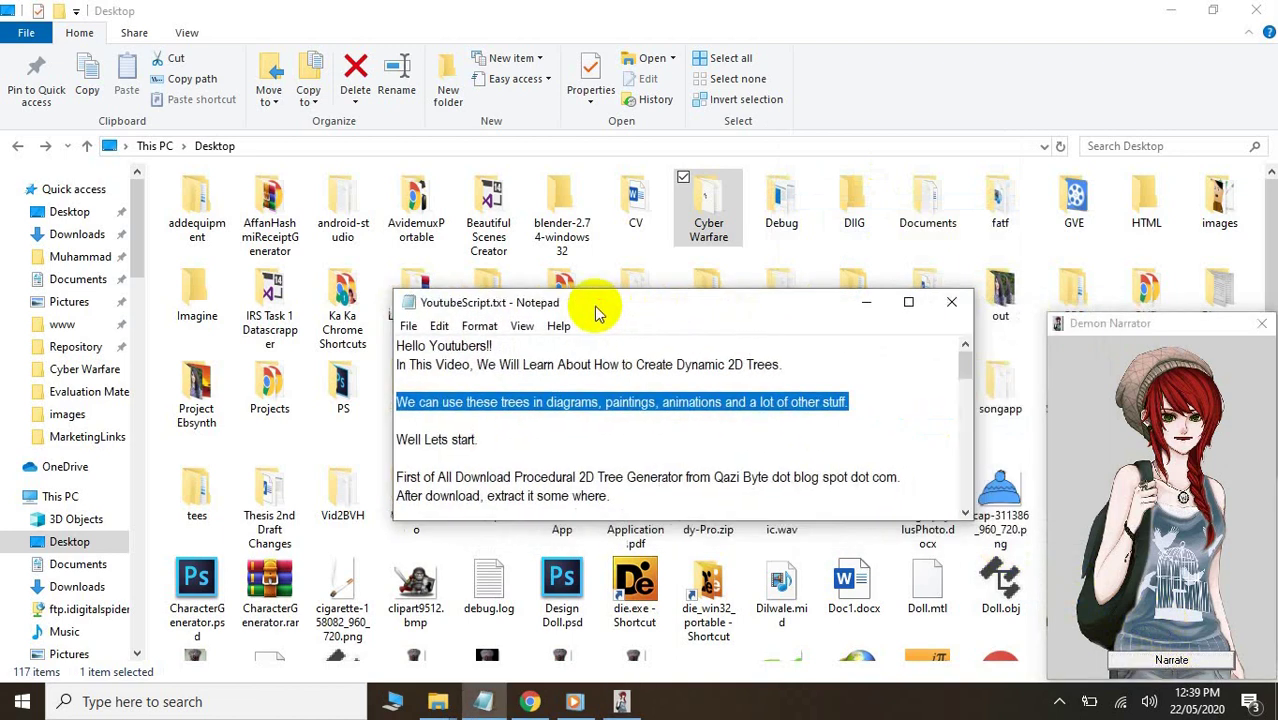
mouse_move(405, 439)
left_mouse_down()
mouse_move(488, 437)
mouse_move(399, 437)
left_mouse_up()
right_click(422, 438)
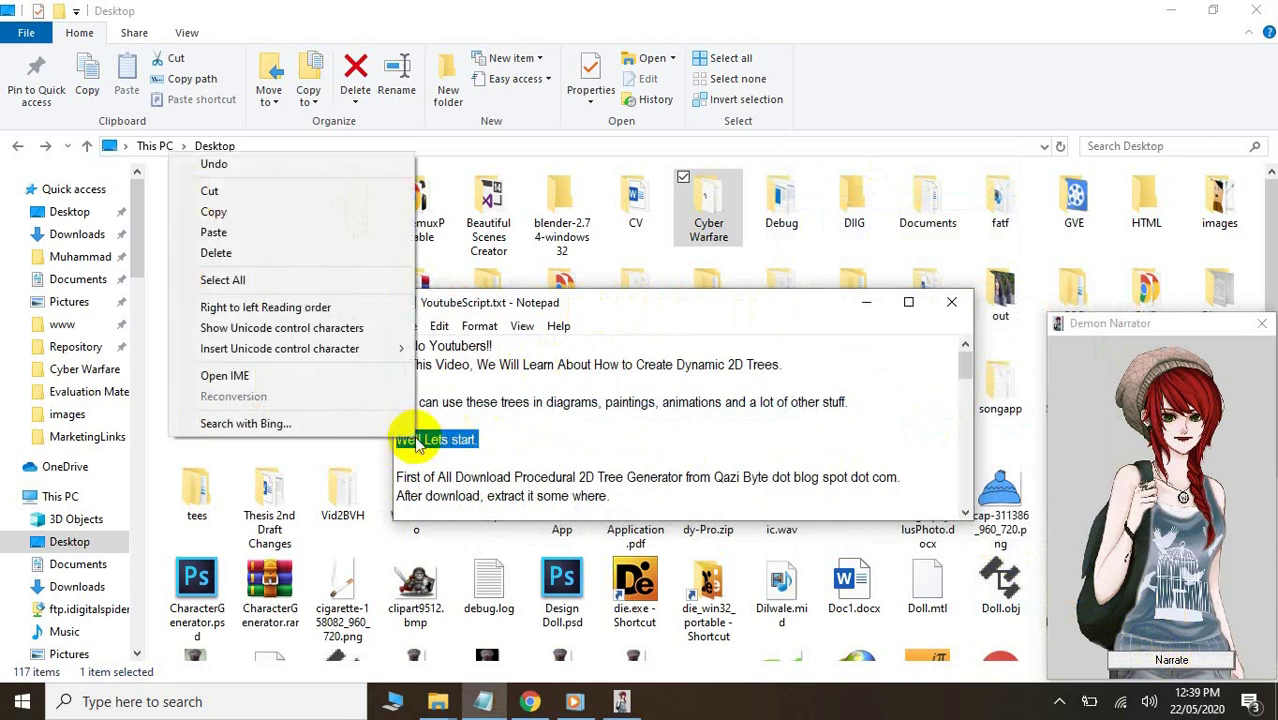
left_click(378, 225)
left_click(1175, 660)
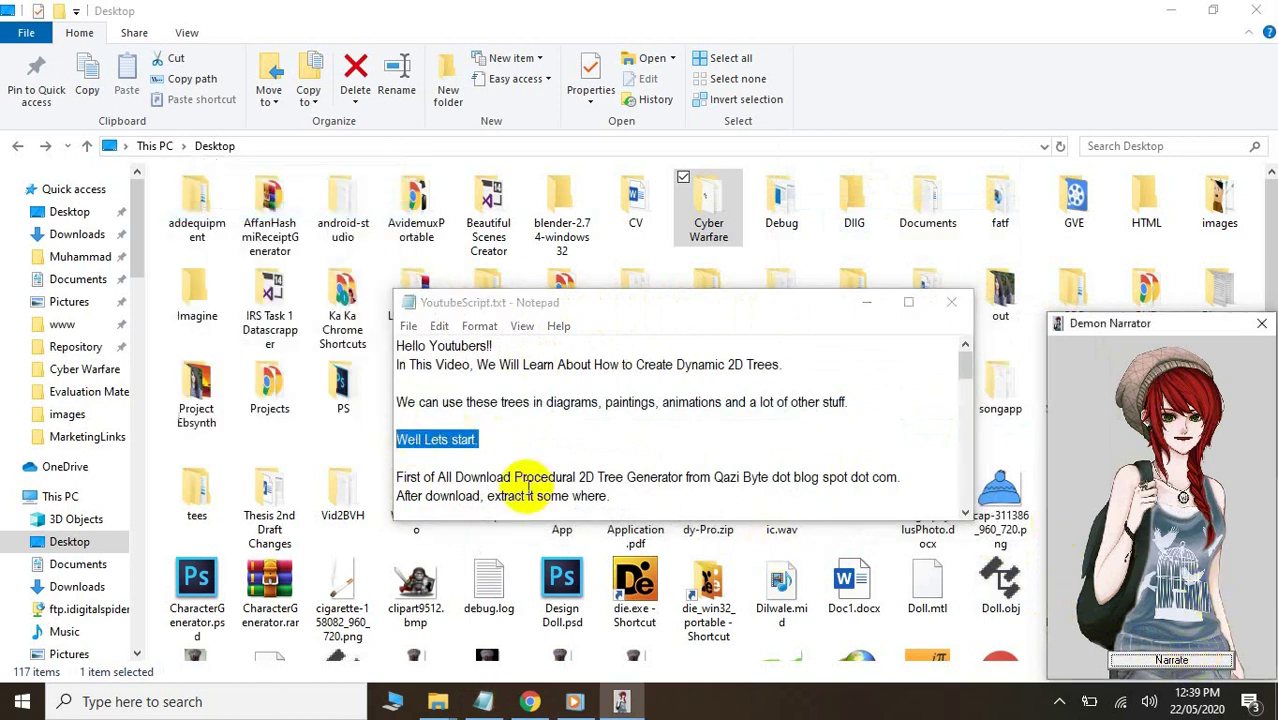
left_click_drag(397, 478, 904, 485)
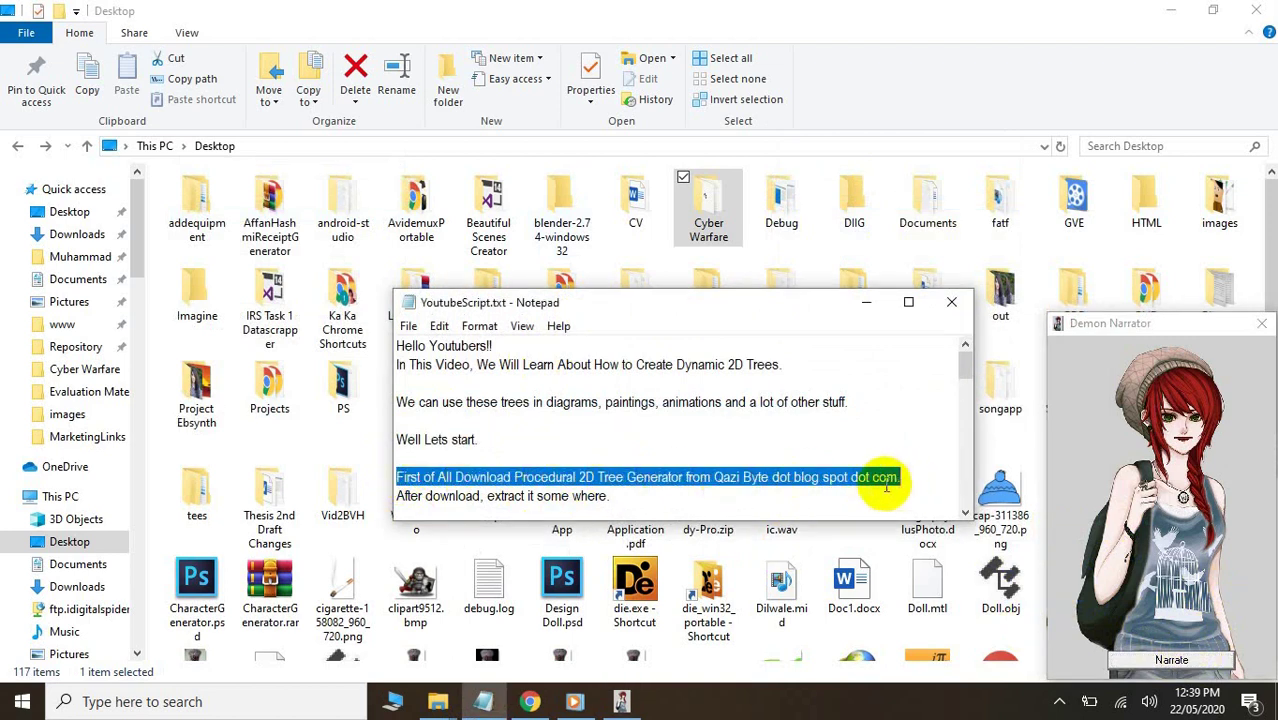
left_click(1165, 659)
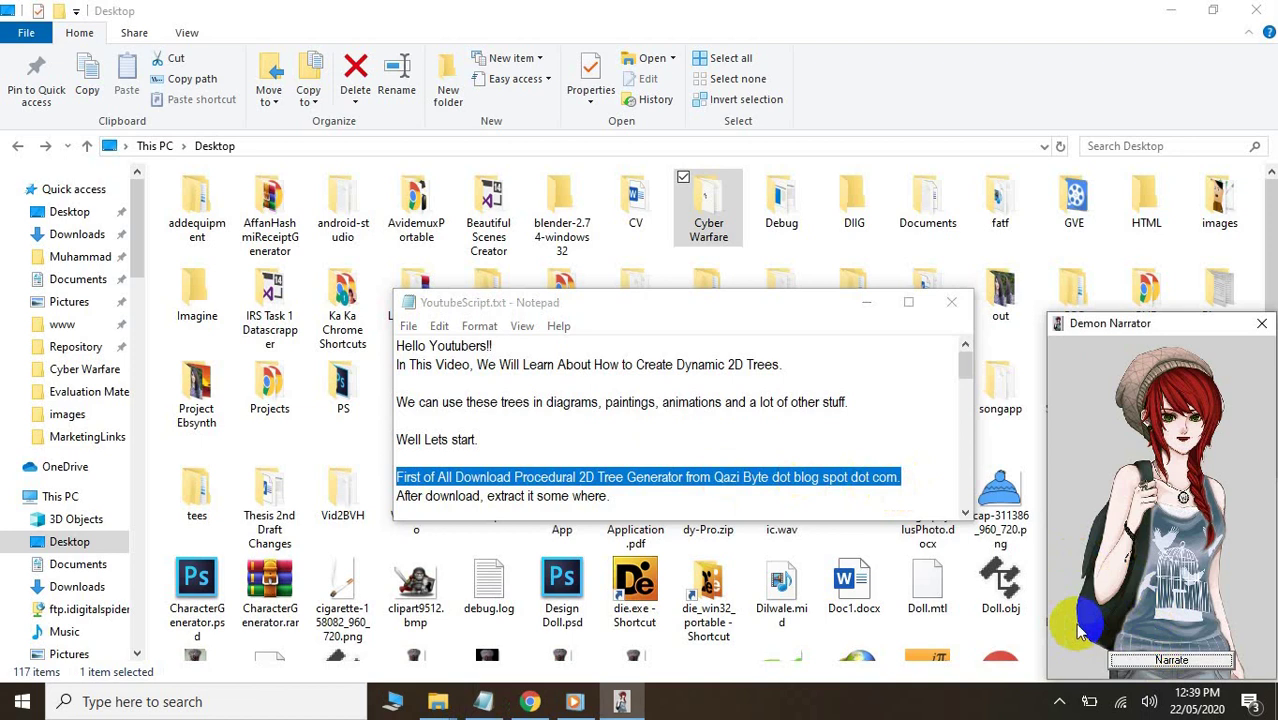
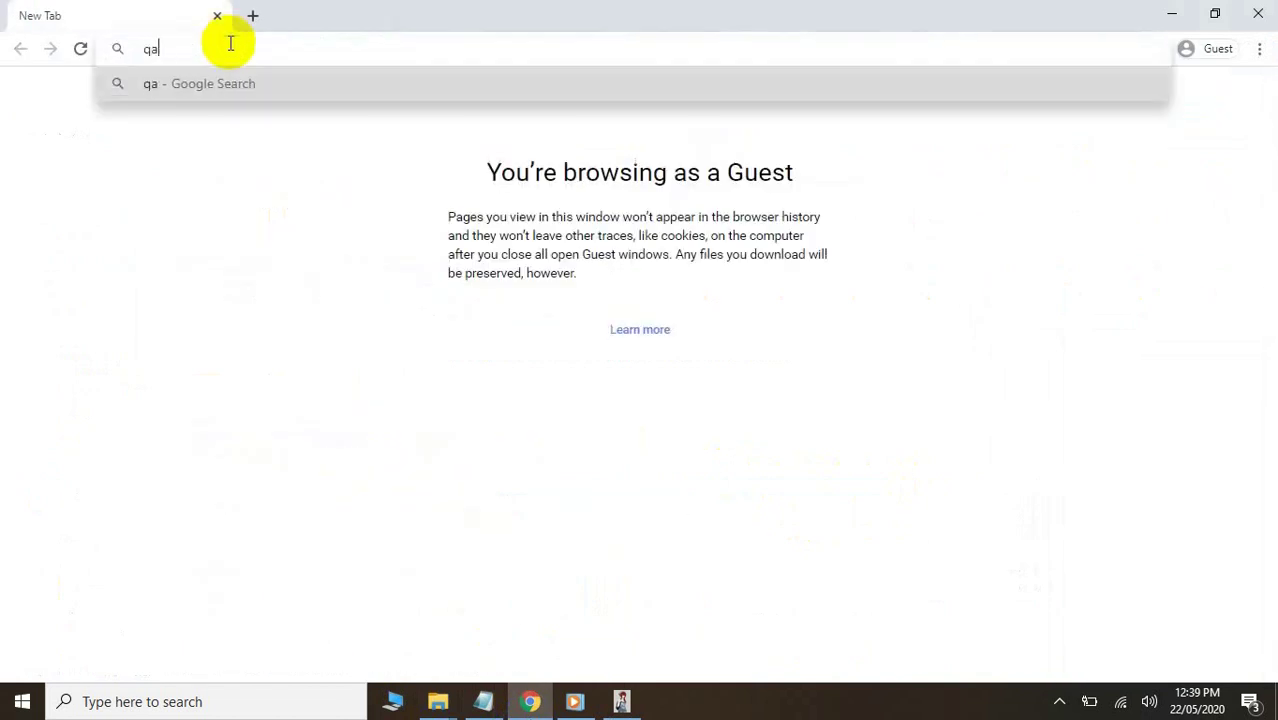
- Go to qazibyte.blogspot.com in the browser and open the "2D Procedural Tree Generator Free Download" post
type("zibyte.")
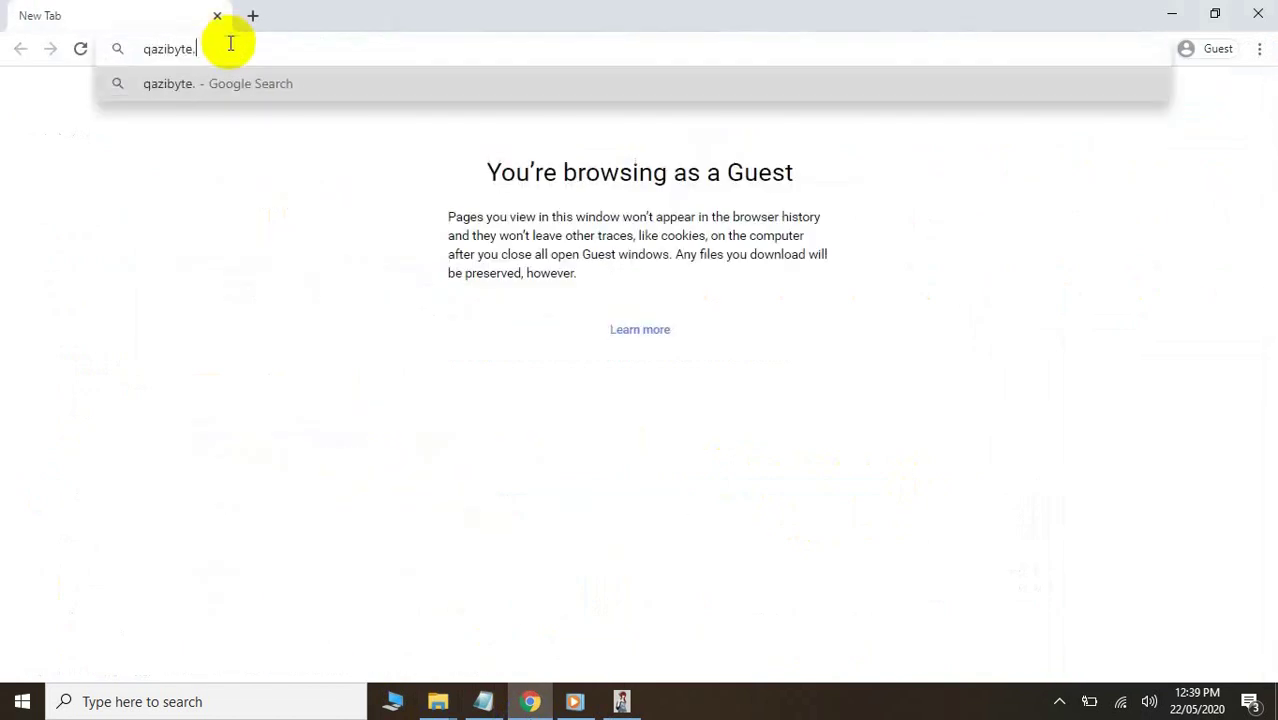
type("blogspot.com")
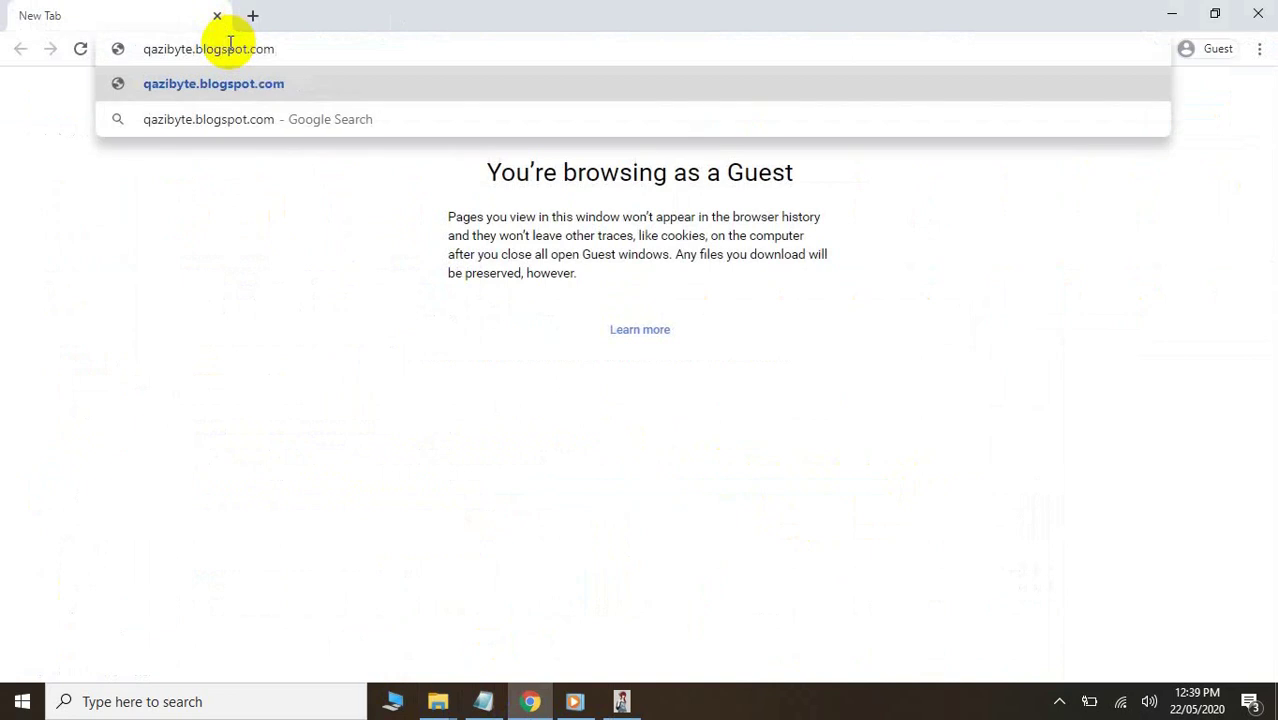
key("Return")
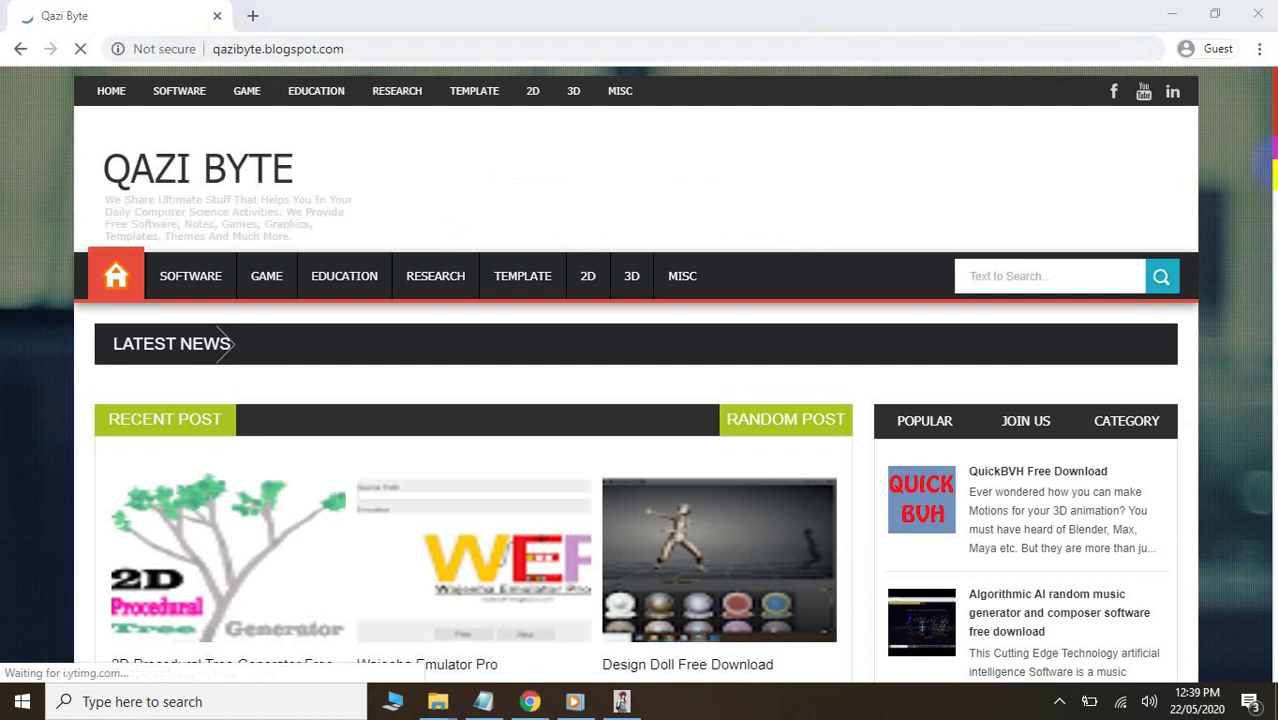
left_click_drag(1272, 130, 1273, 170)
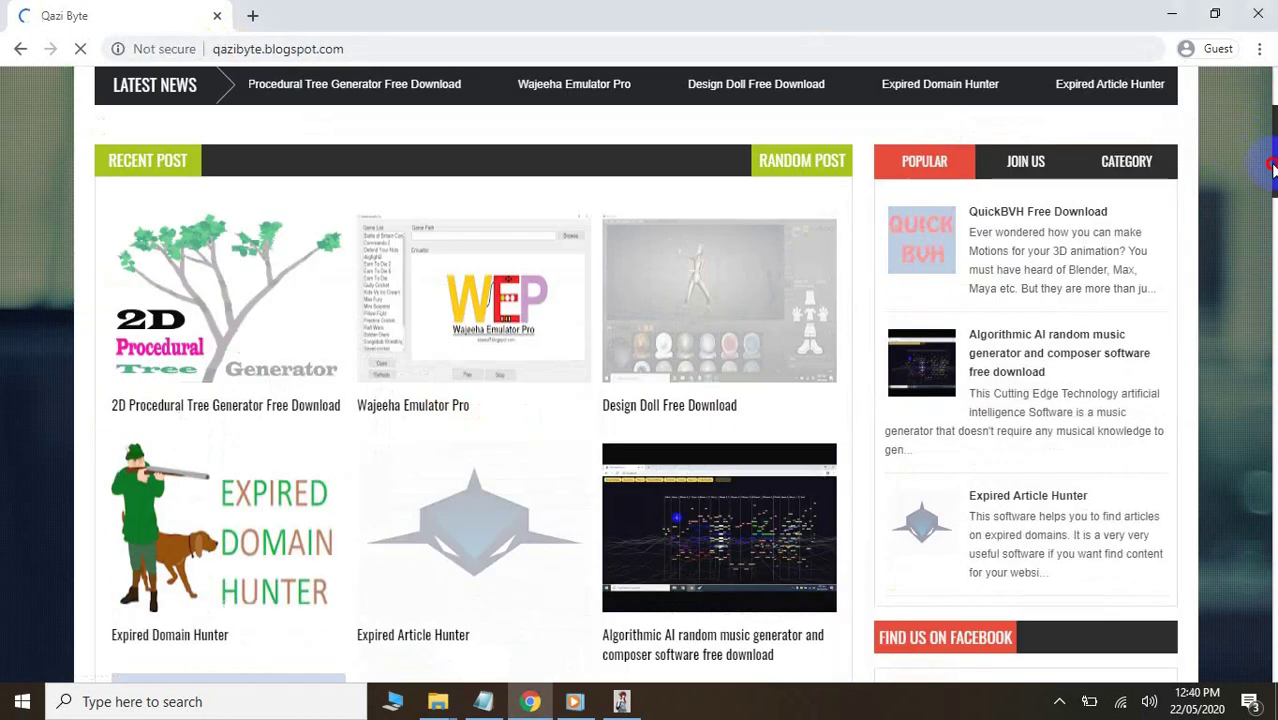
left_click(216, 343)
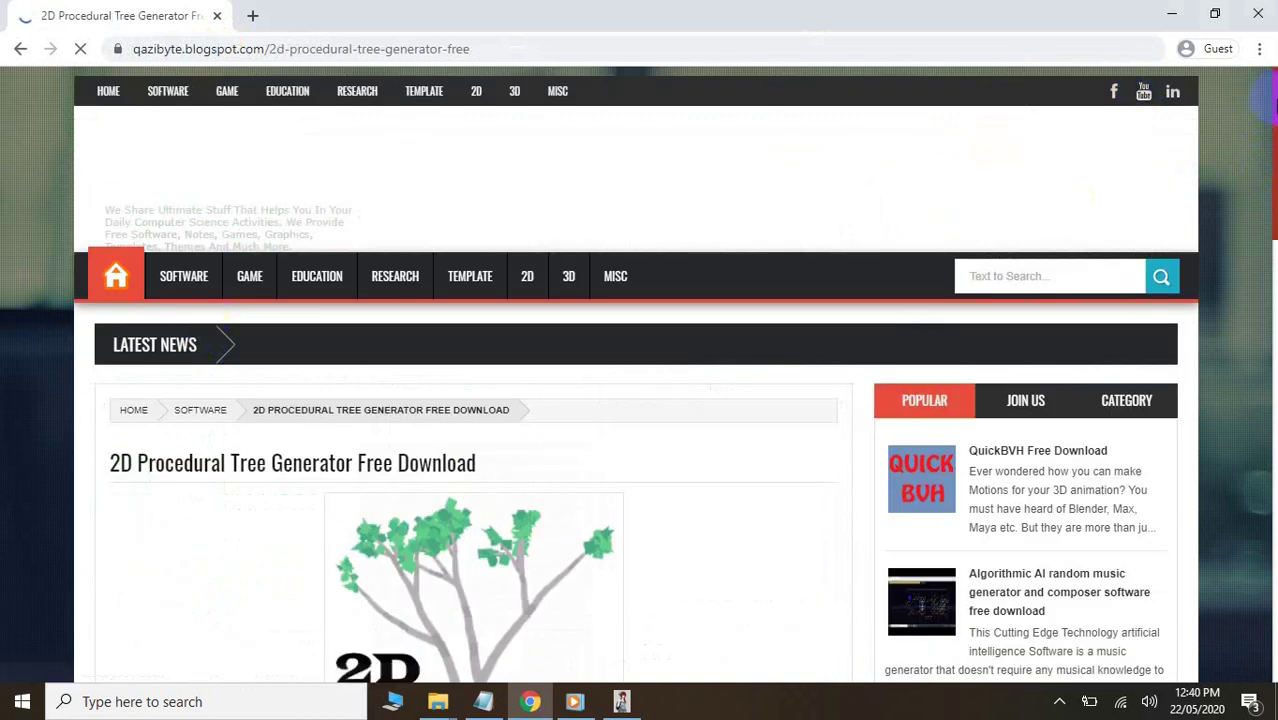
- Follow the post's download link to MediaFire and start downloading 2D Procedural Tree Generator.rar
scroll(1272, 102, "down", 6)
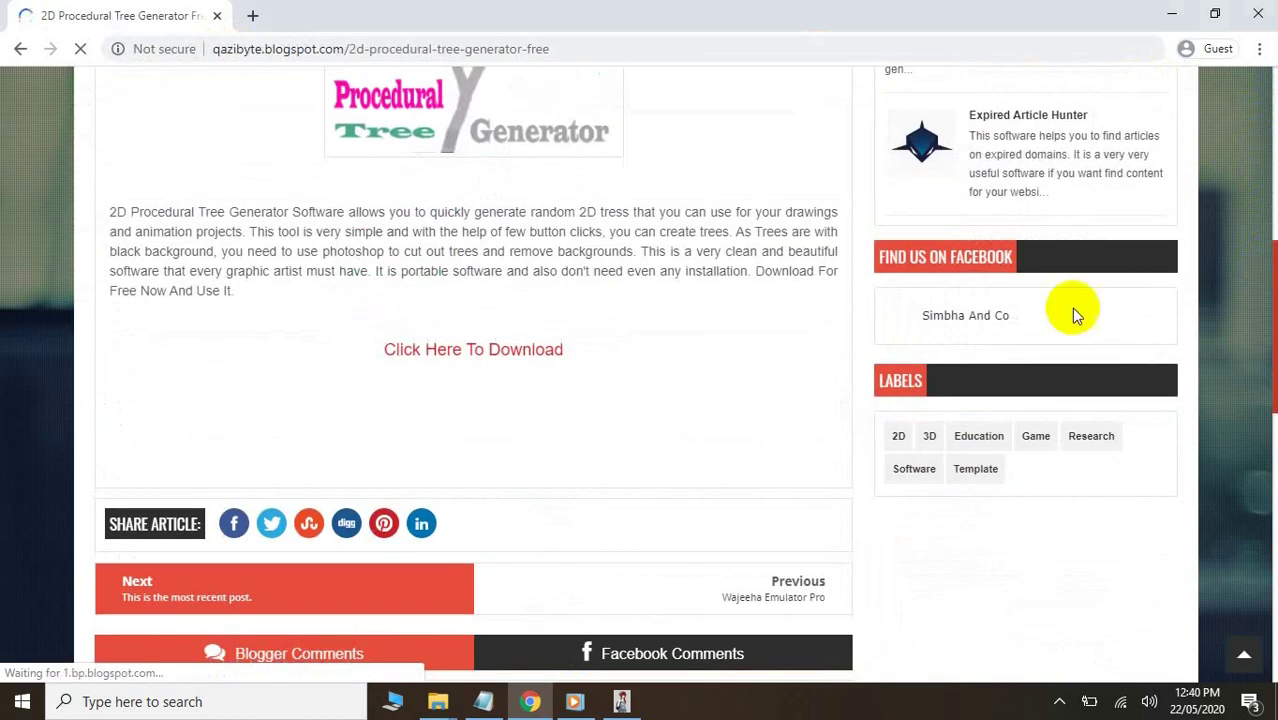
left_click(485, 352)
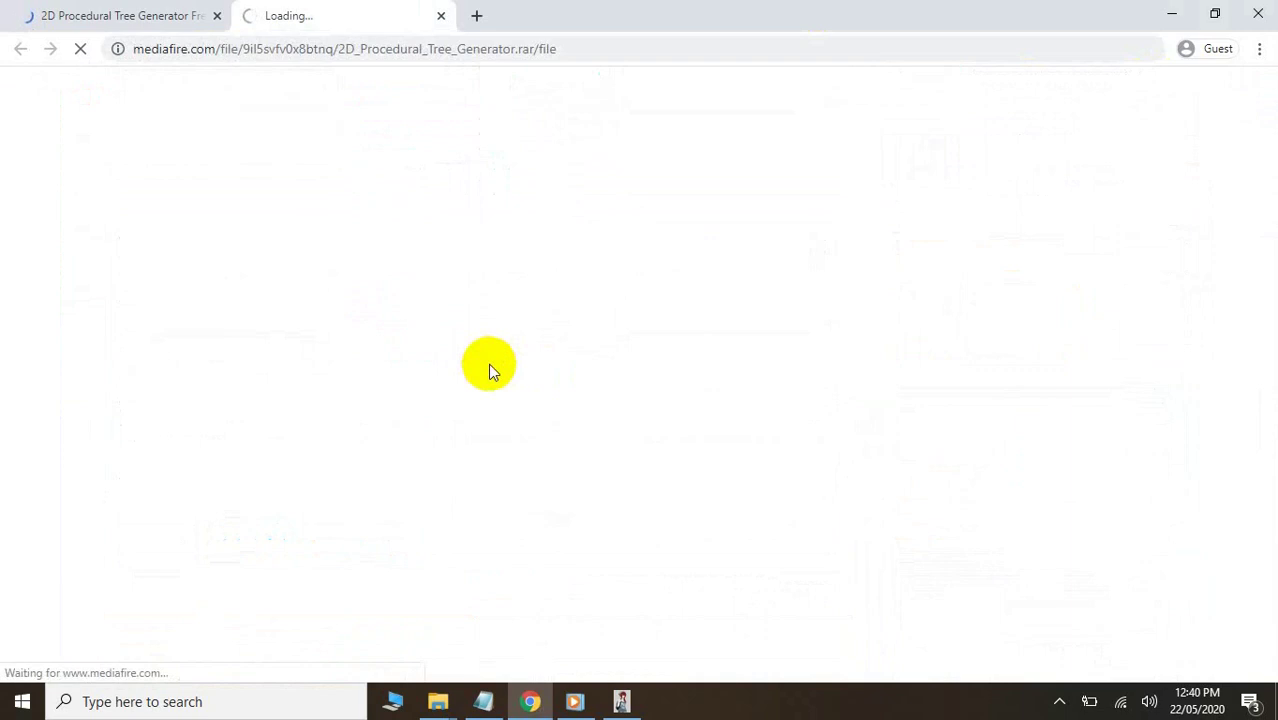
left_click(965, 227)
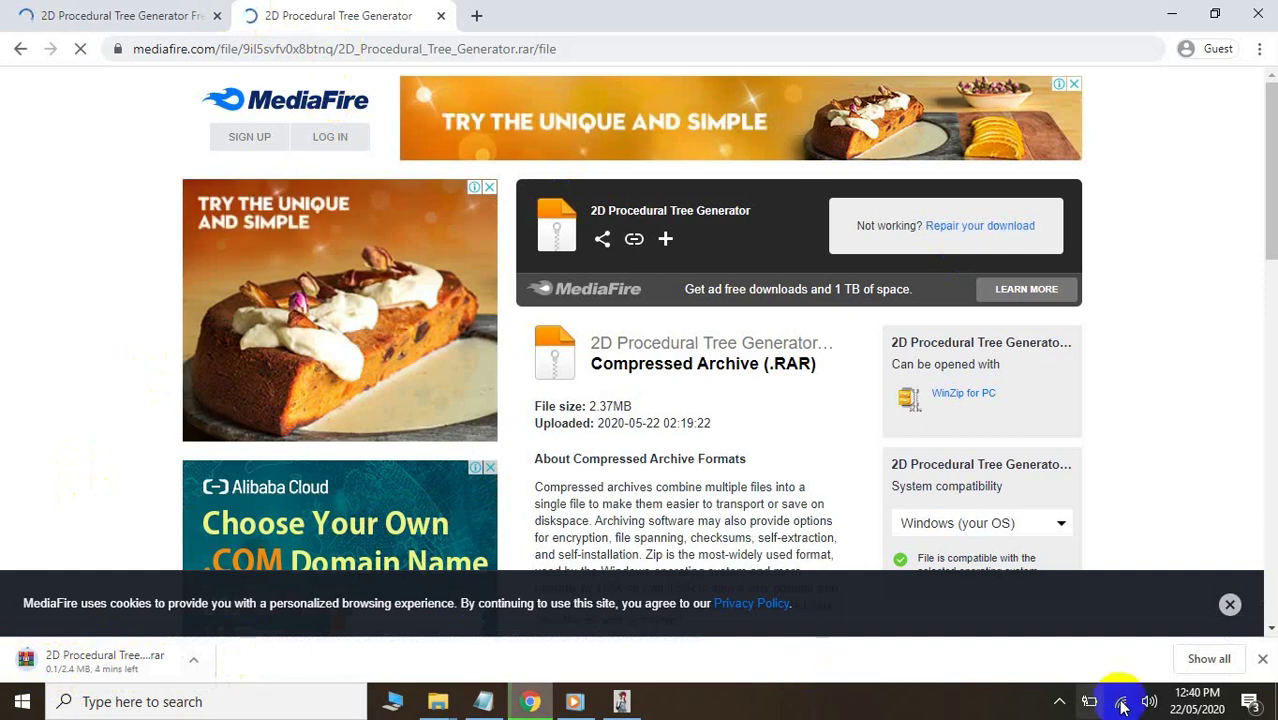
- Show the browser's full download list and close the blog post and MediaFire pages
left_click(1196, 660)
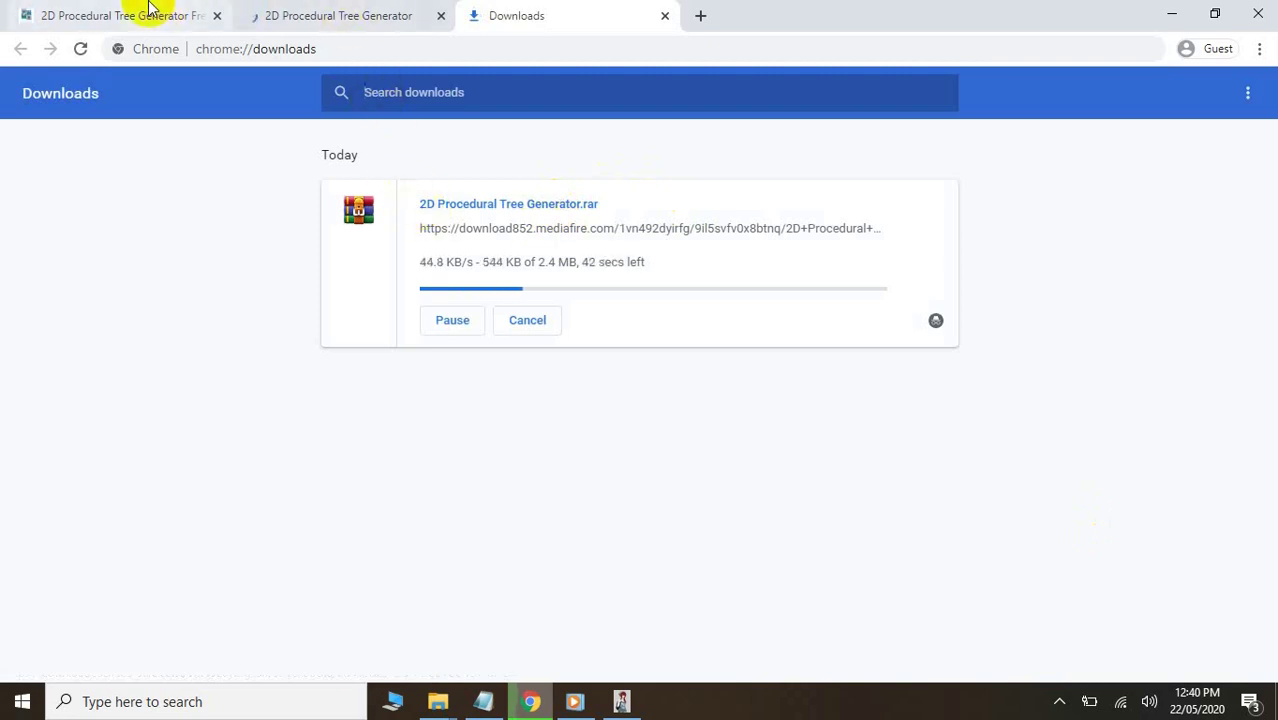
left_click(205, 10)
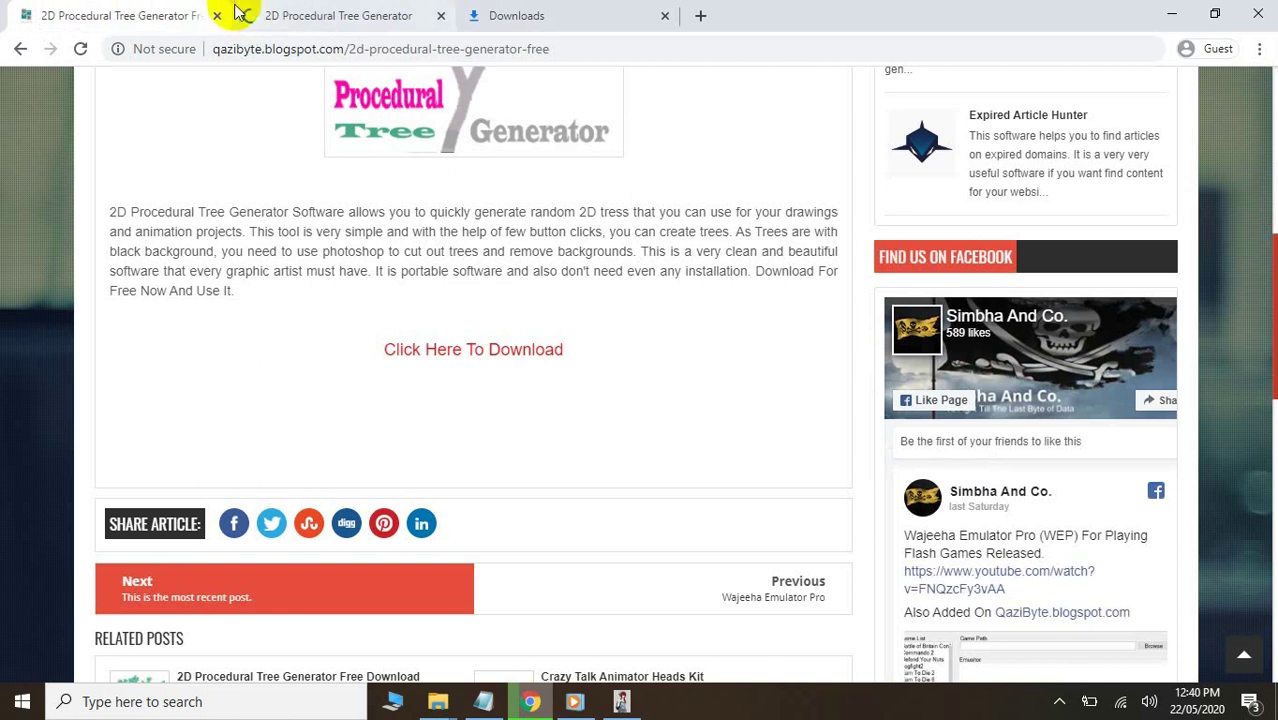
left_click(217, 17)
left_click(217, 17)
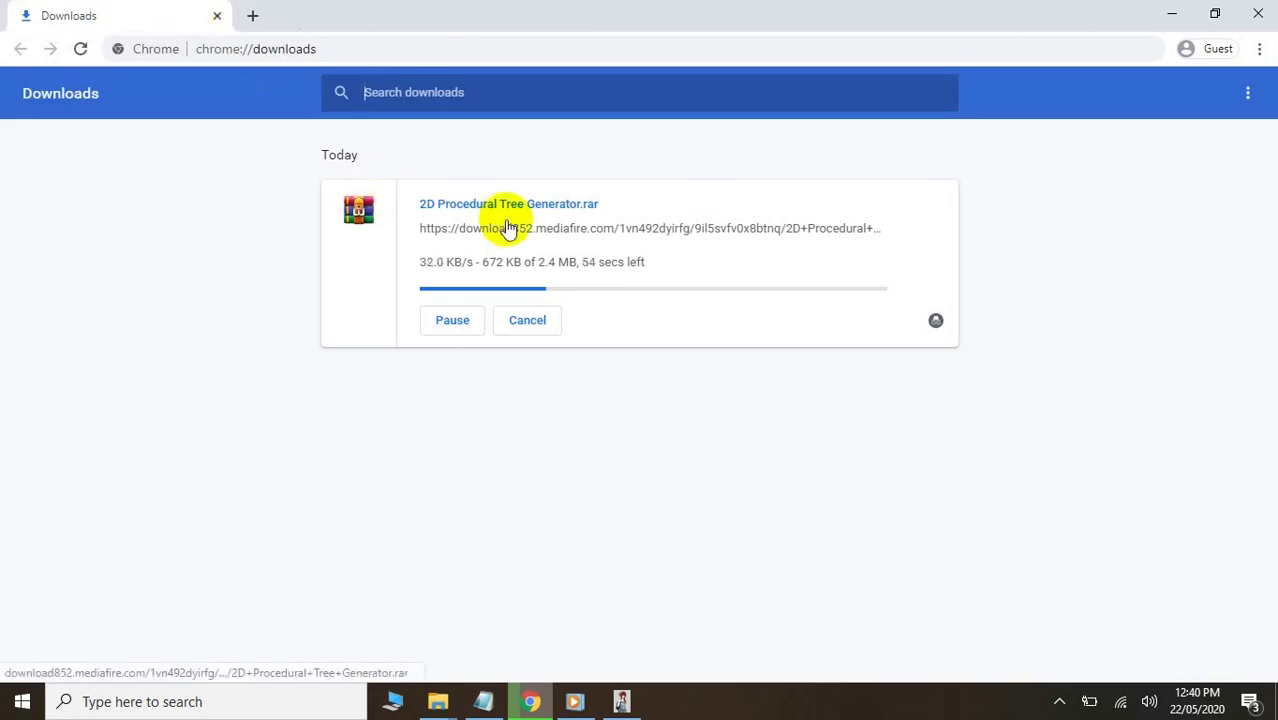
- Copy the archive's download link address, add it to Internet Download Manager and start the download in the Compressed category
right_click(662, 234)
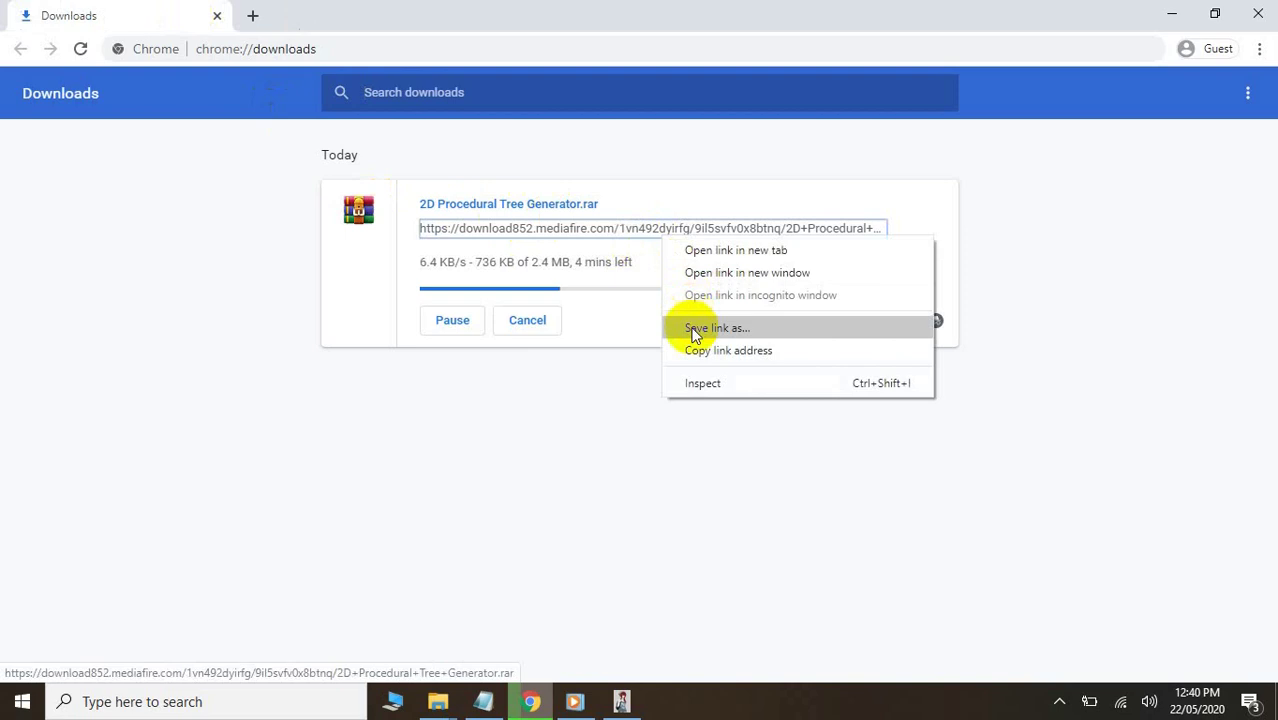
left_click(699, 329)
left_click(1059, 701)
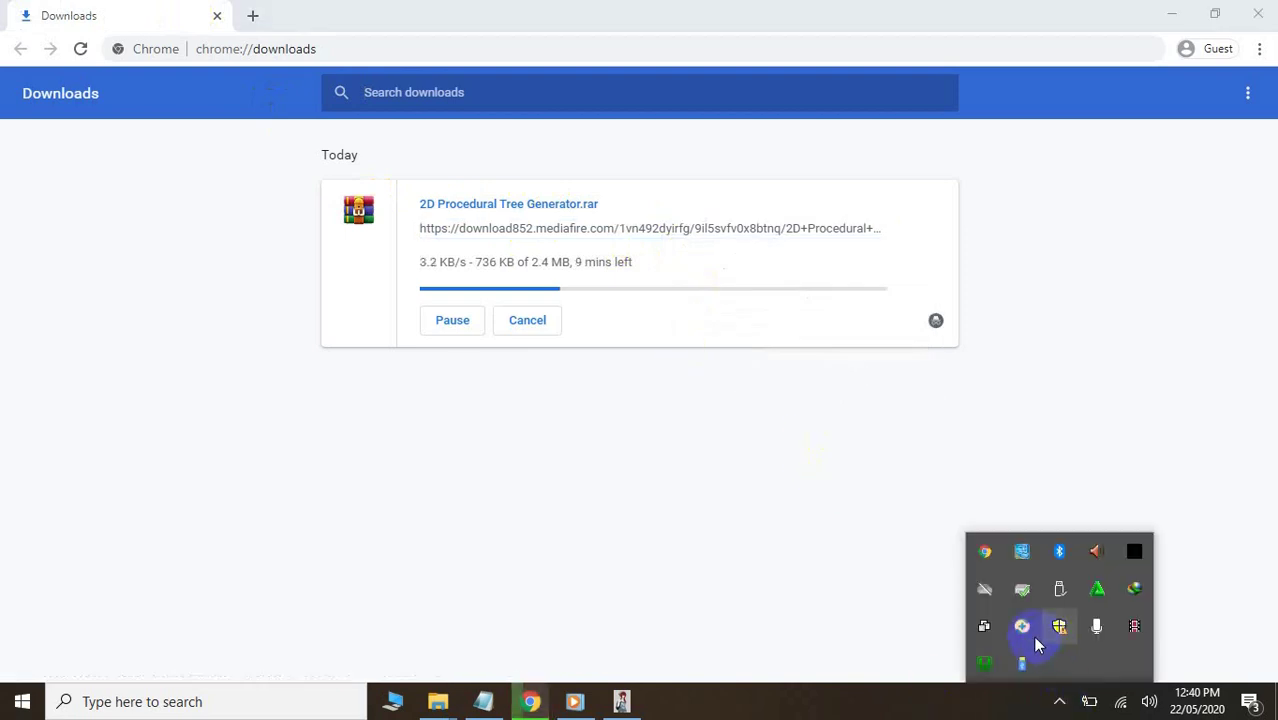
left_click(1134, 589)
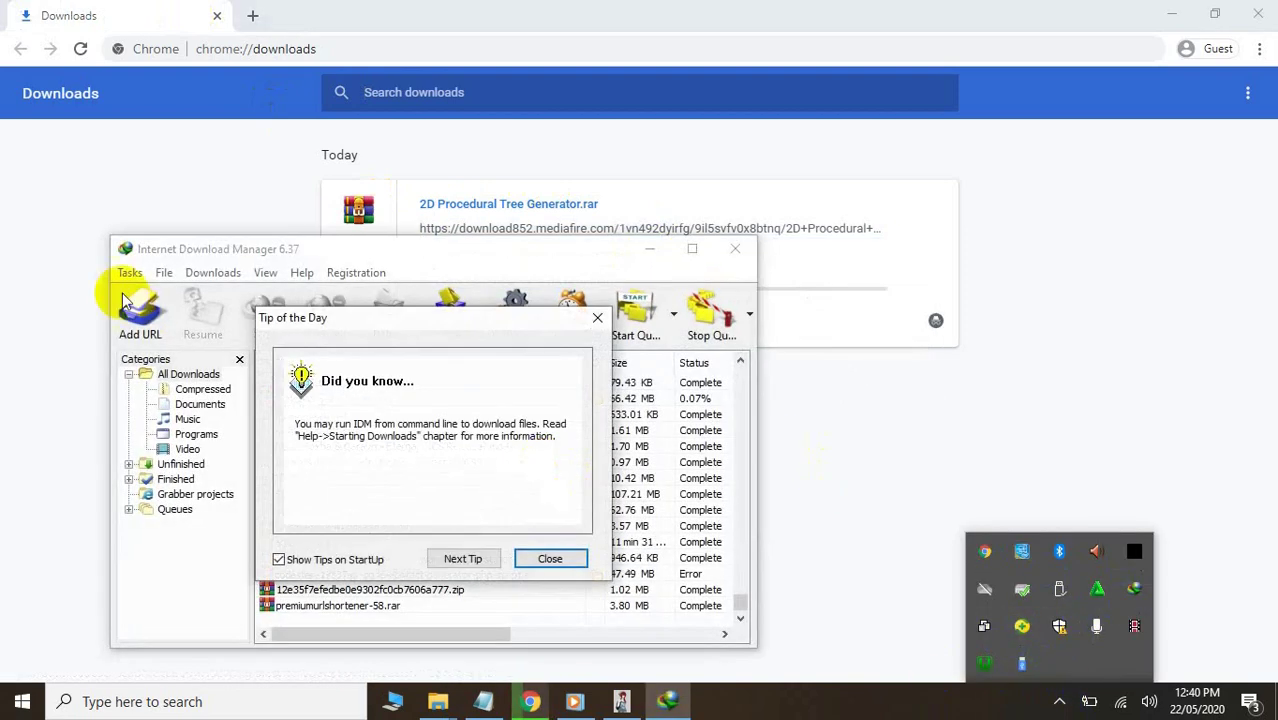
left_click(549, 558)
left_click(138, 330)
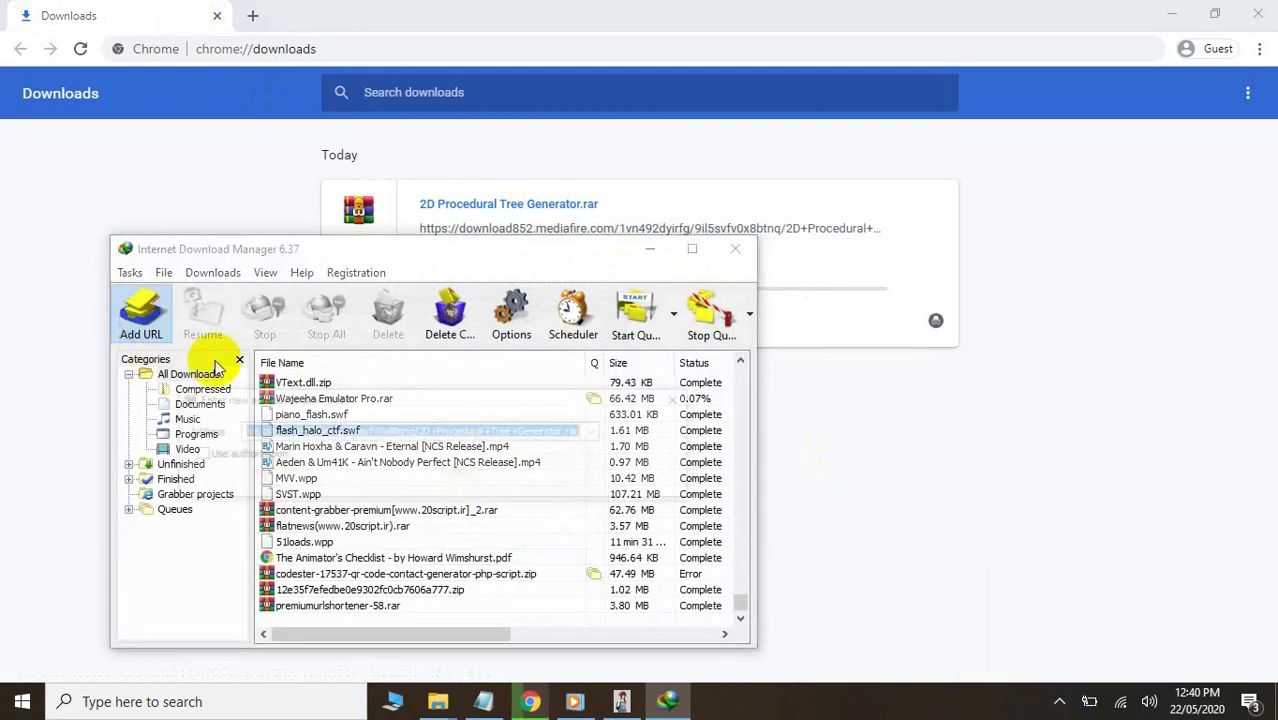
key("Return")
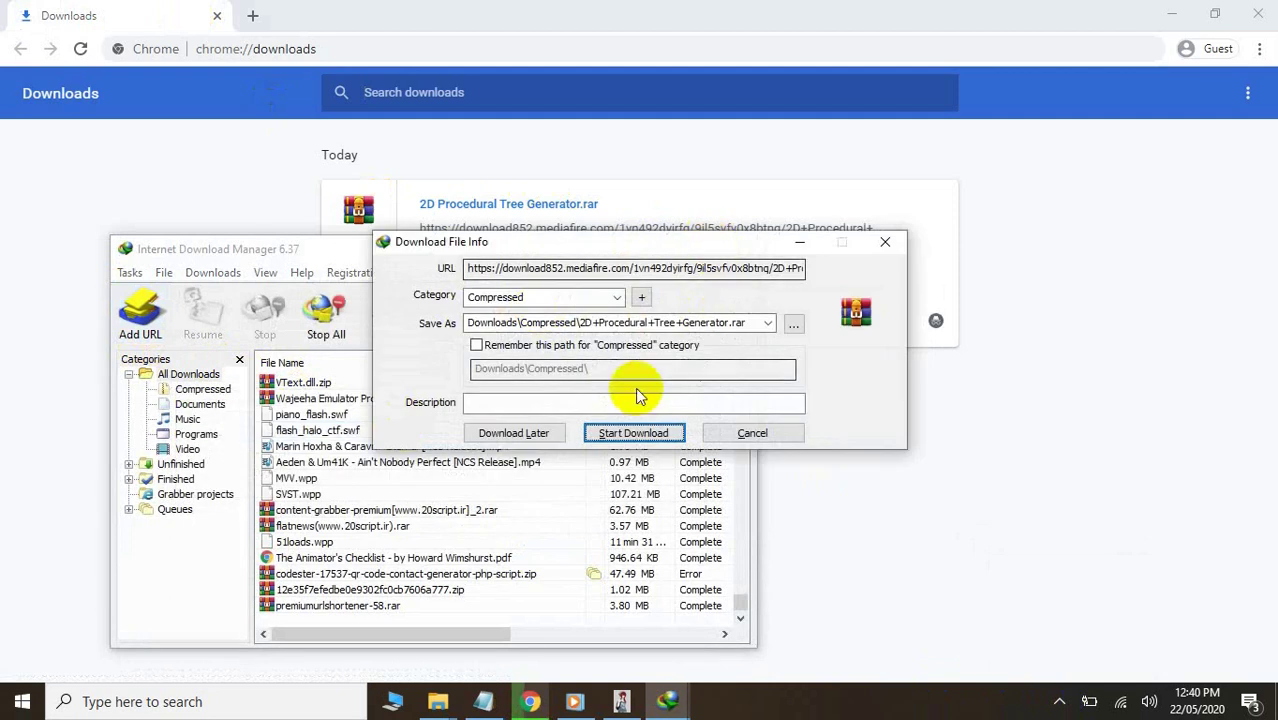
left_click(630, 425)
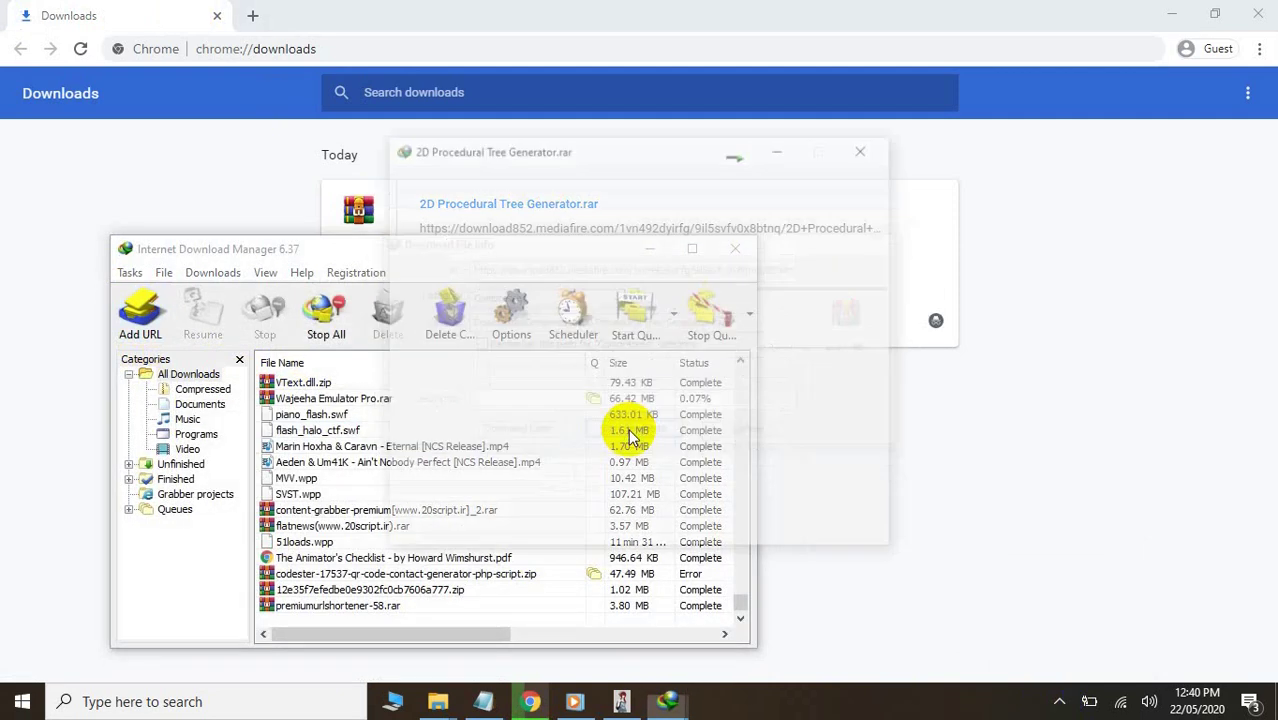
- Minimize Internet Download Manager, cancel the browser's own download of the archive and bring up the manager's progress window
left_click(329, 255)
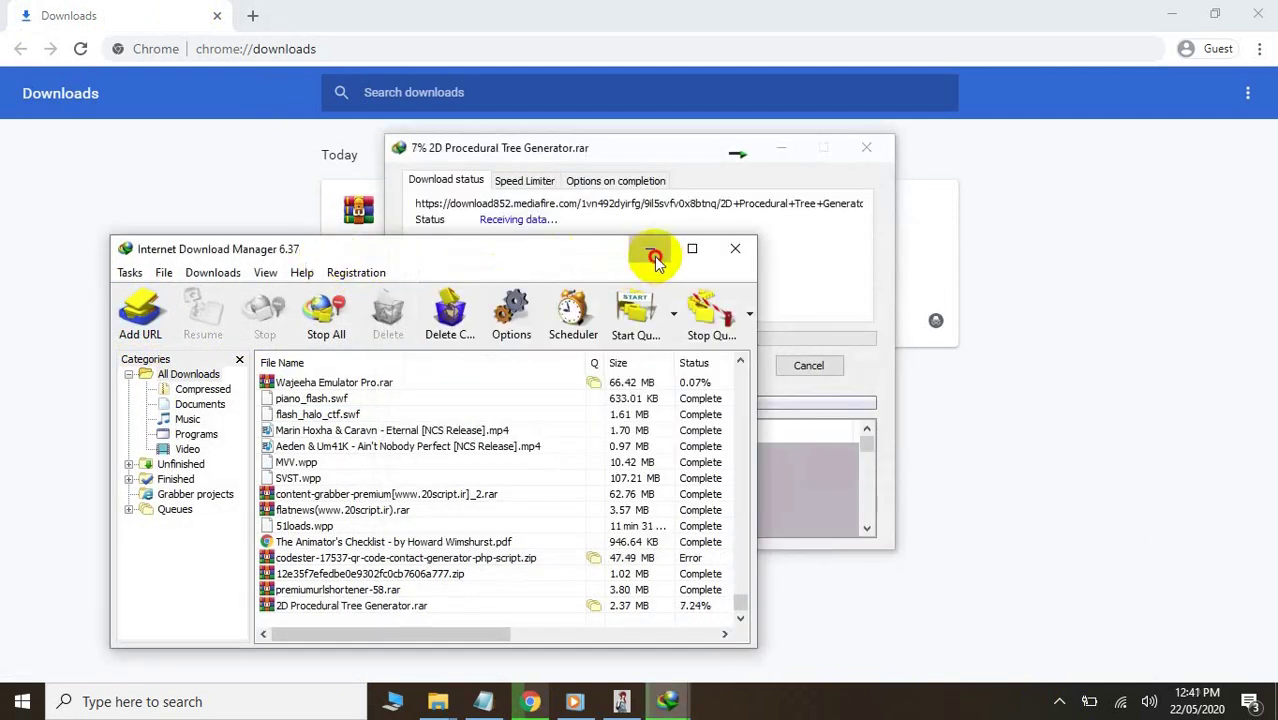
left_click(649, 250)
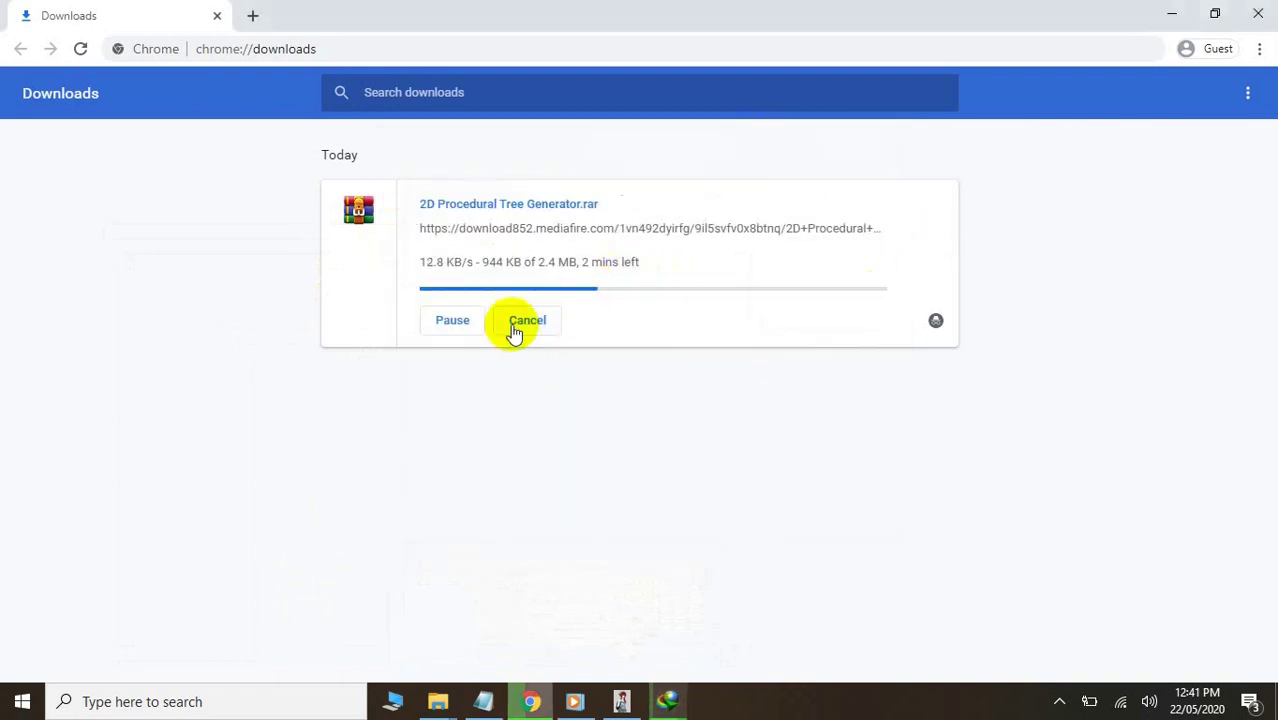
left_click(520, 320)
mouse_move(680, 699)
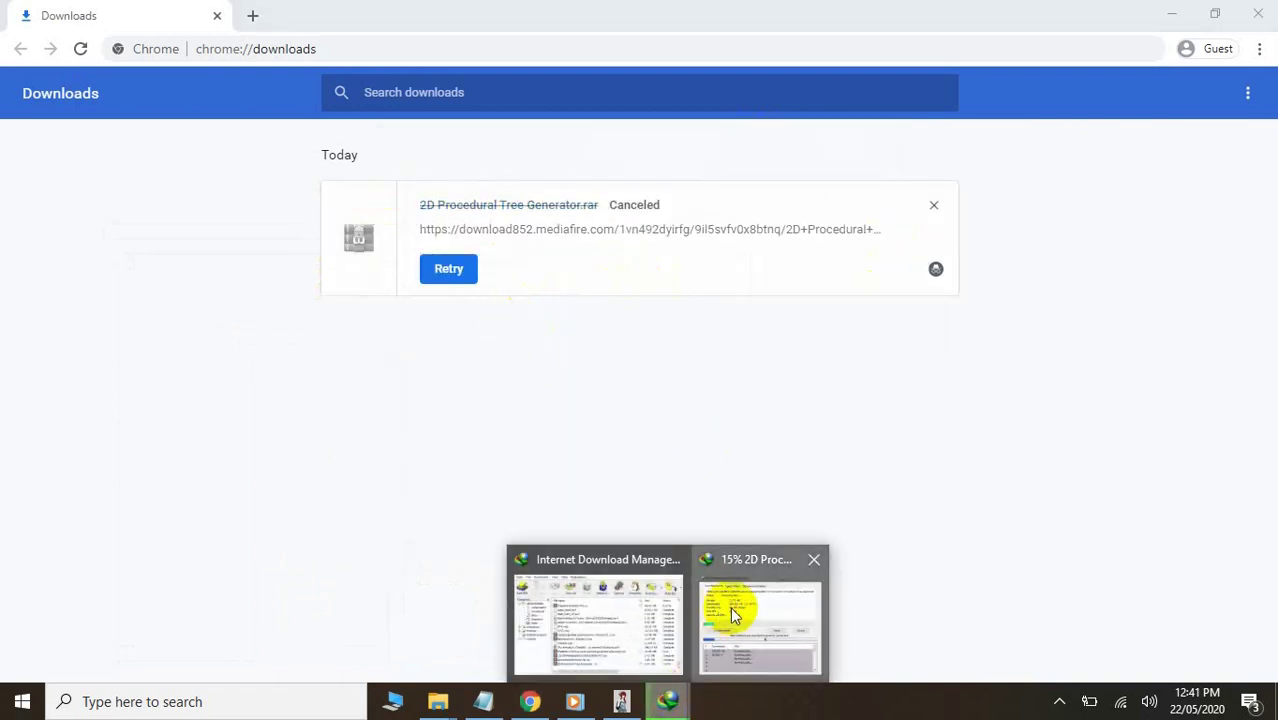
left_click(730, 607)
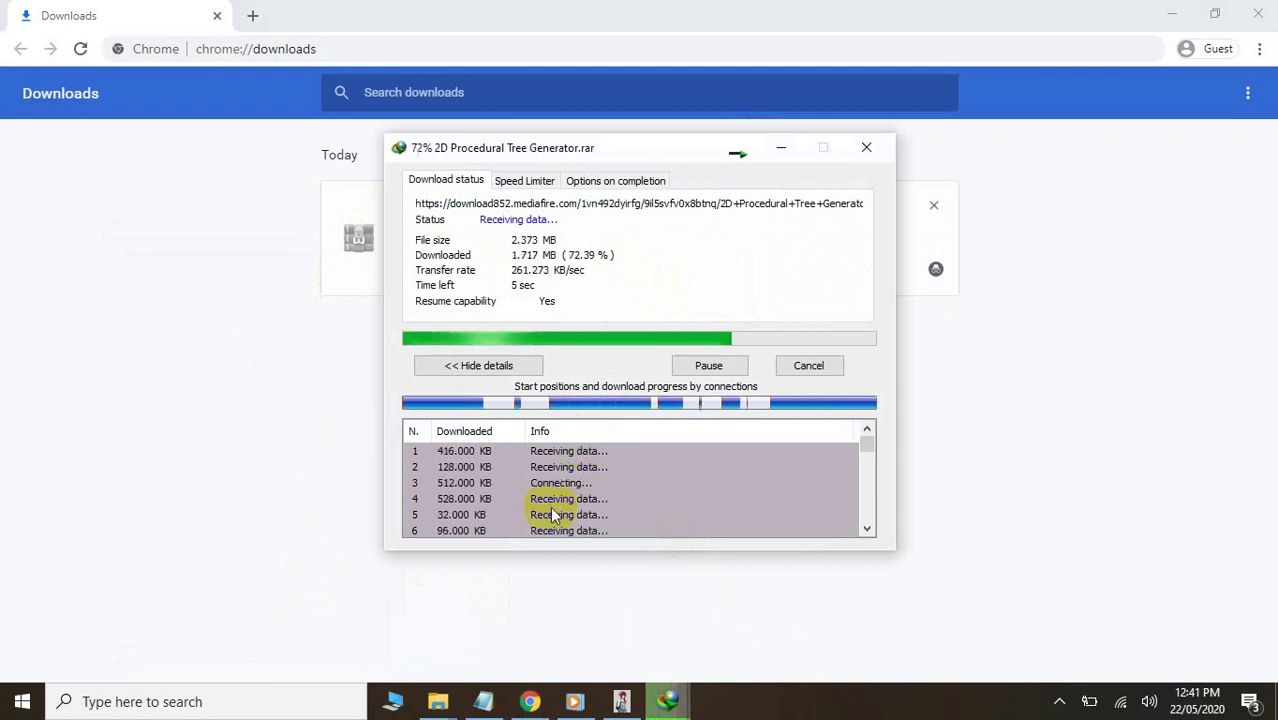
- Select the line "After download, extract it some where." in YoutubeScript.txt and bring up Demon Narrator
left_click(483, 701)
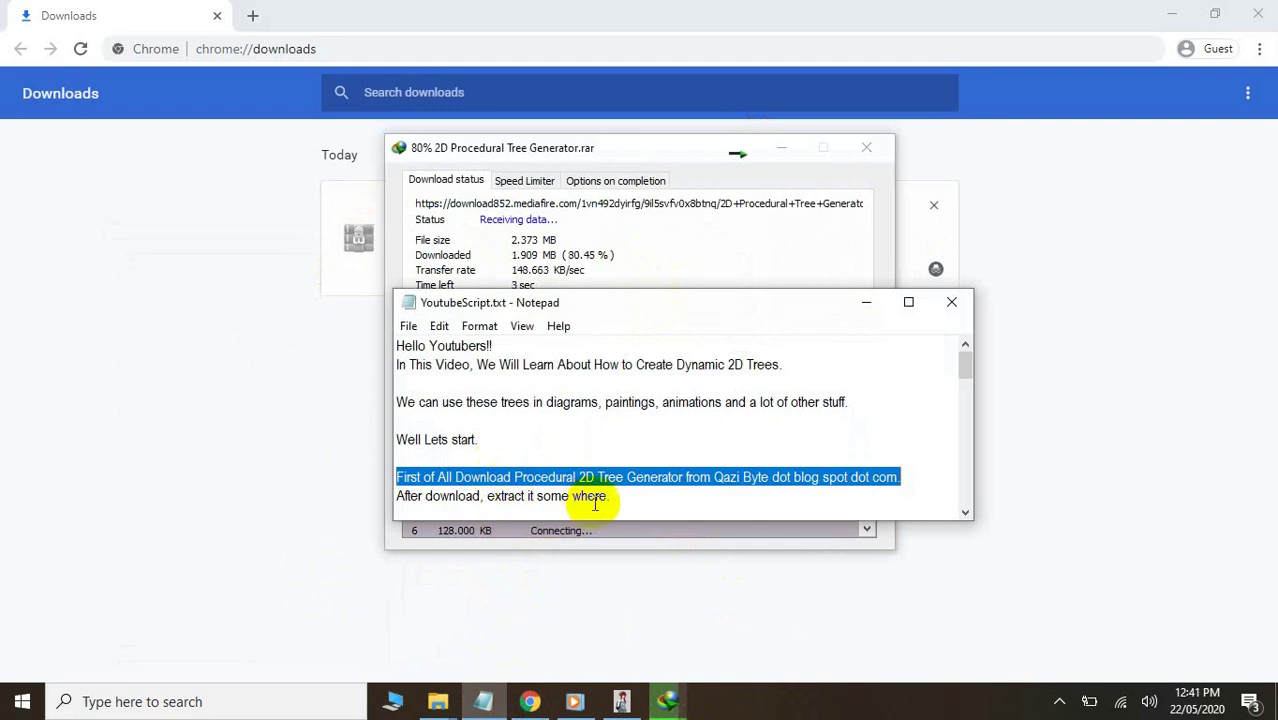
left_click_drag(608, 497, 376, 497)
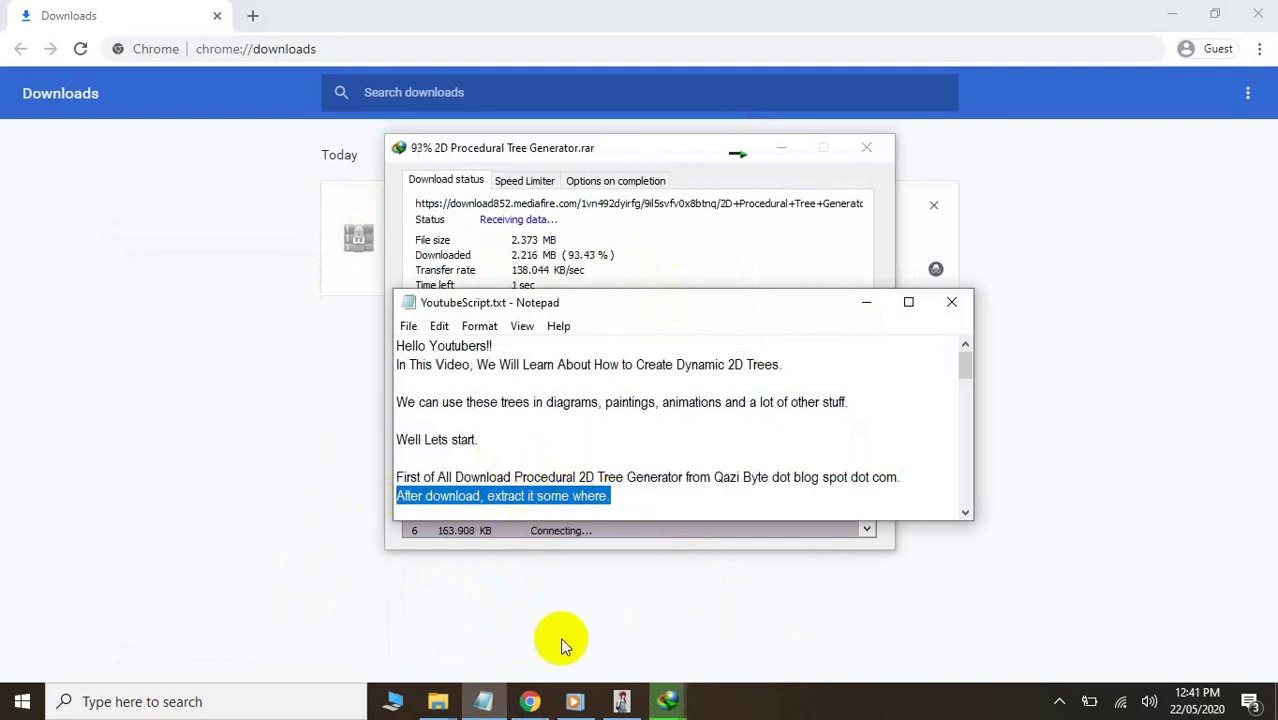
left_click(621, 701)
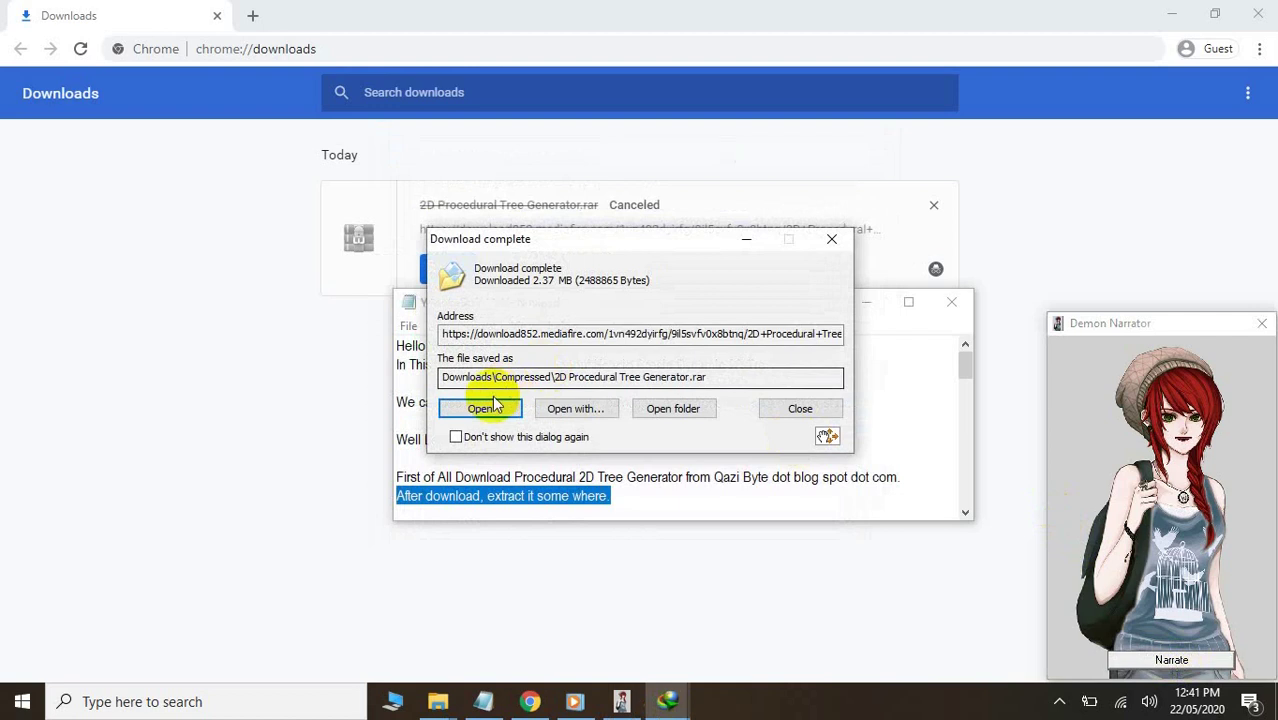
- Open the downloaded archive and extract 2D Procedural Tree Generator.exe into the VideoDemo folder on the Desktop
left_click(497, 410)
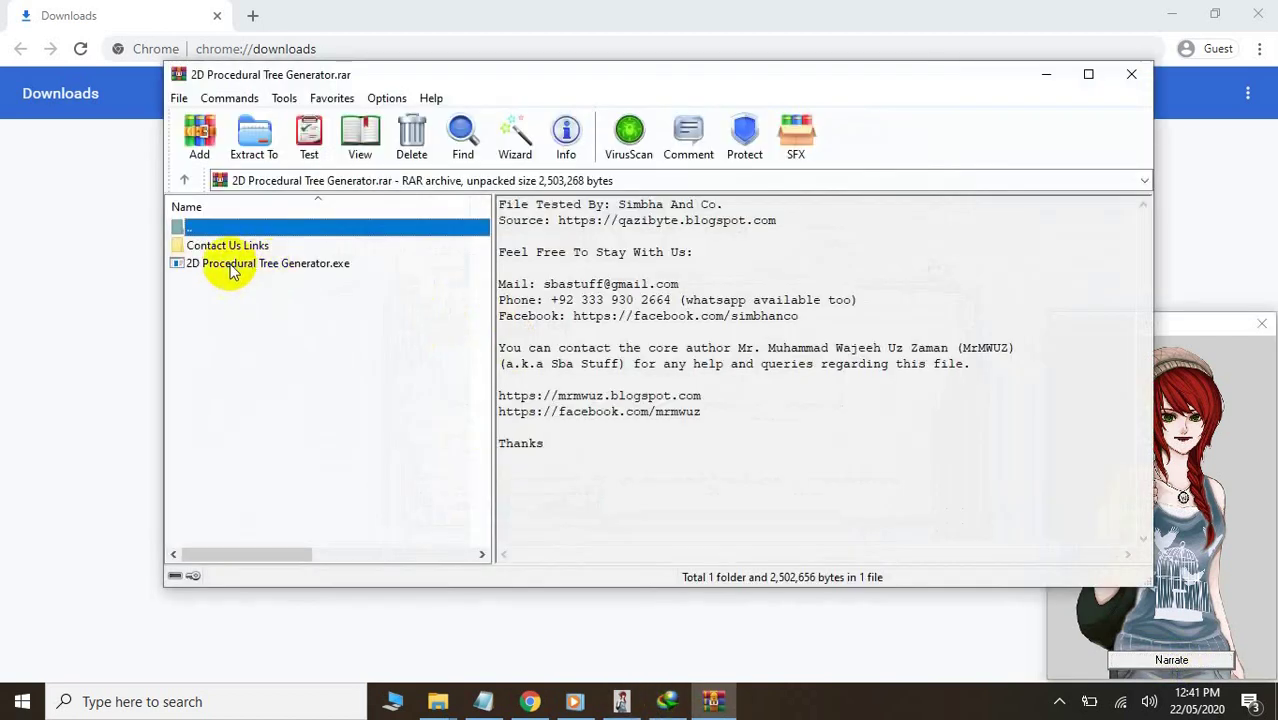
left_click(436, 699)
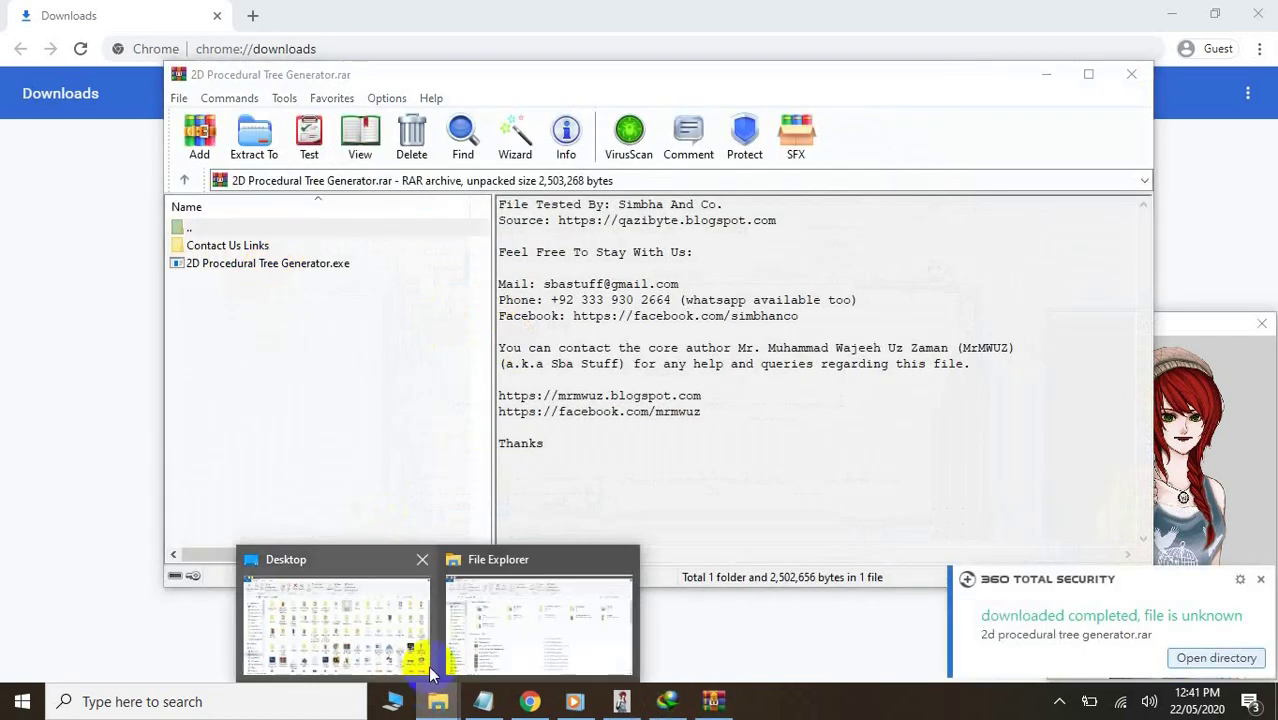
left_click(410, 640)
double_click(419, 481)
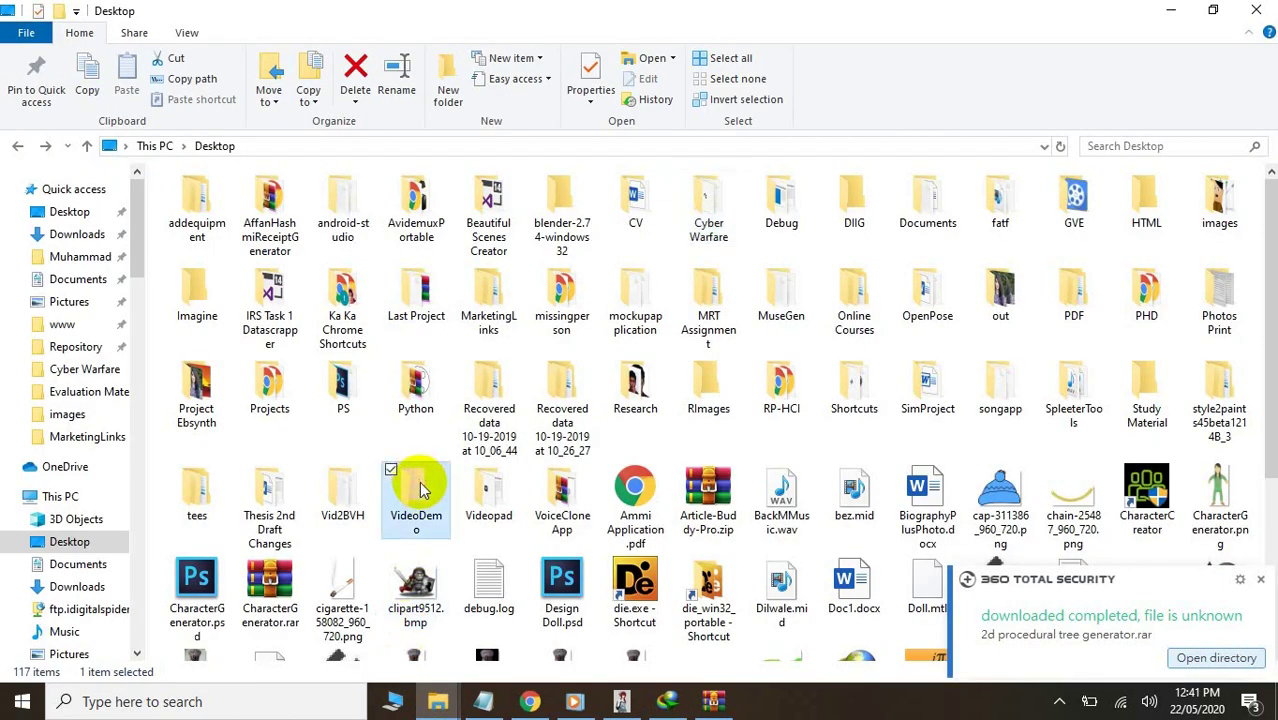
left_click(713, 700)
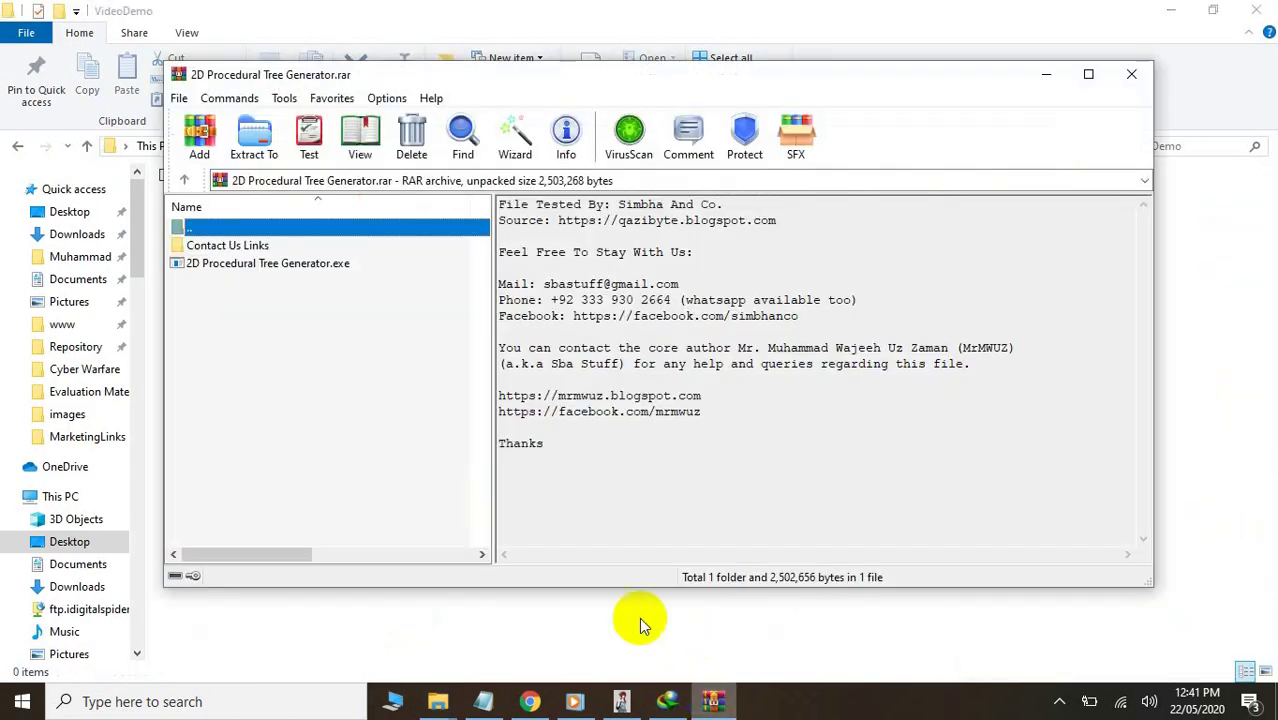
left_click_drag(262, 266, 520, 616)
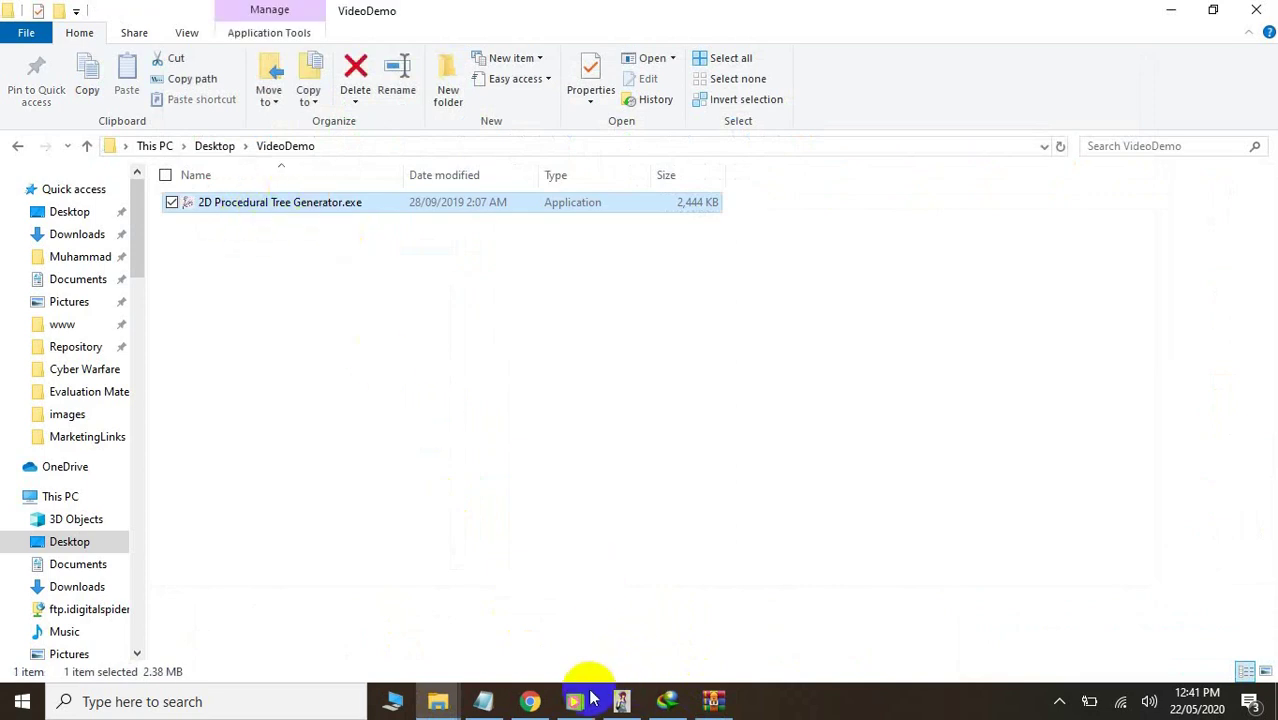
- Select the script lines "Now run it." and "You Can Press enter to create dynamic trees." and narrate them with Demon Narrator
left_click(483, 701)
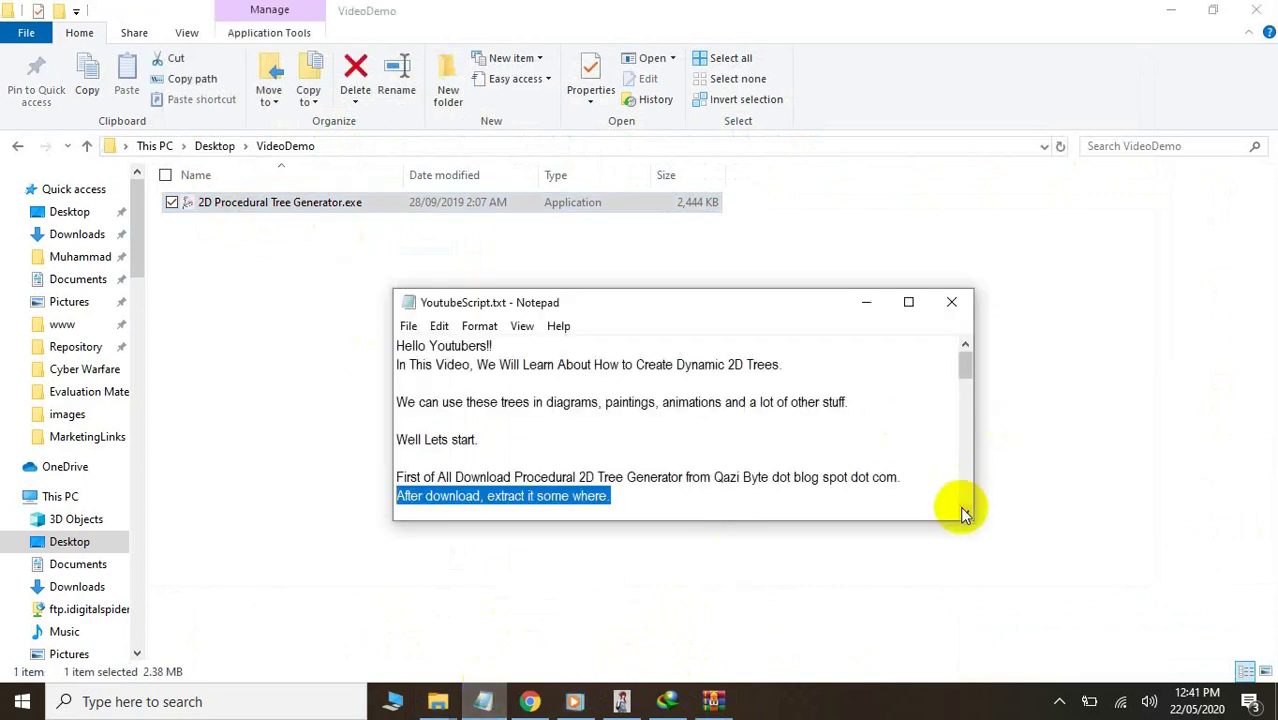
scroll(959, 506, "down", 3)
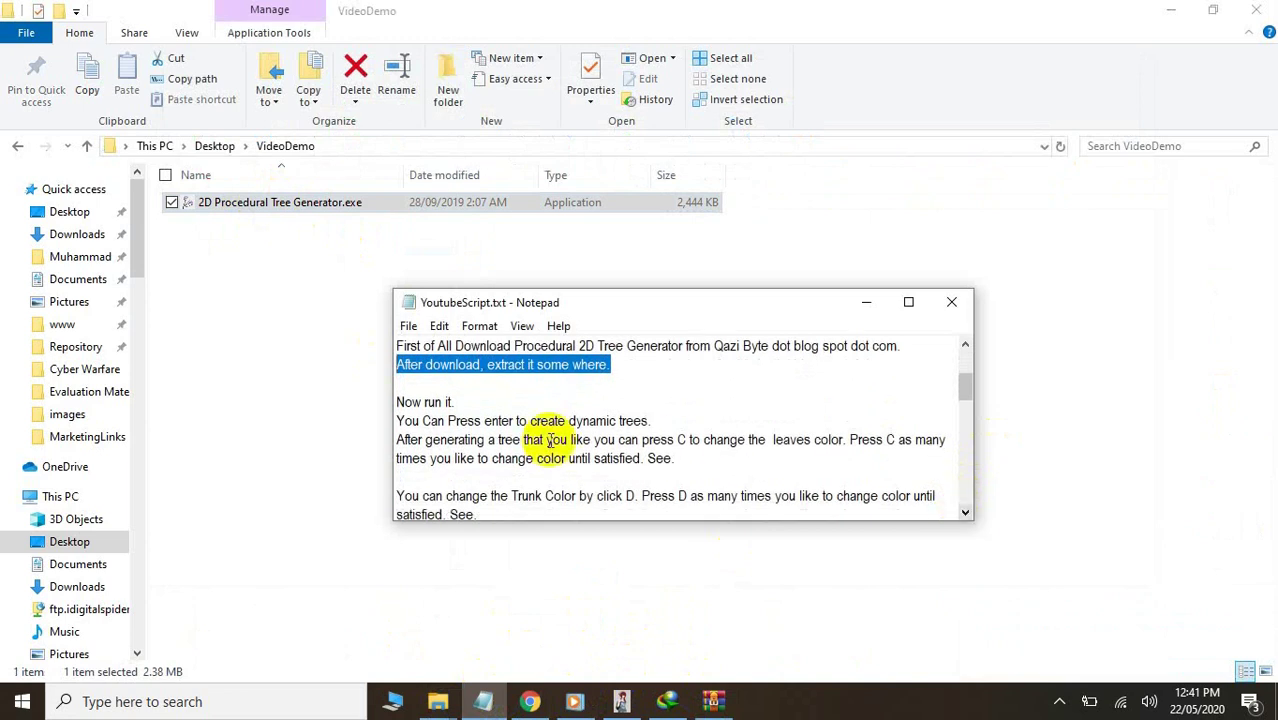
left_click_drag(397, 401, 638, 412)
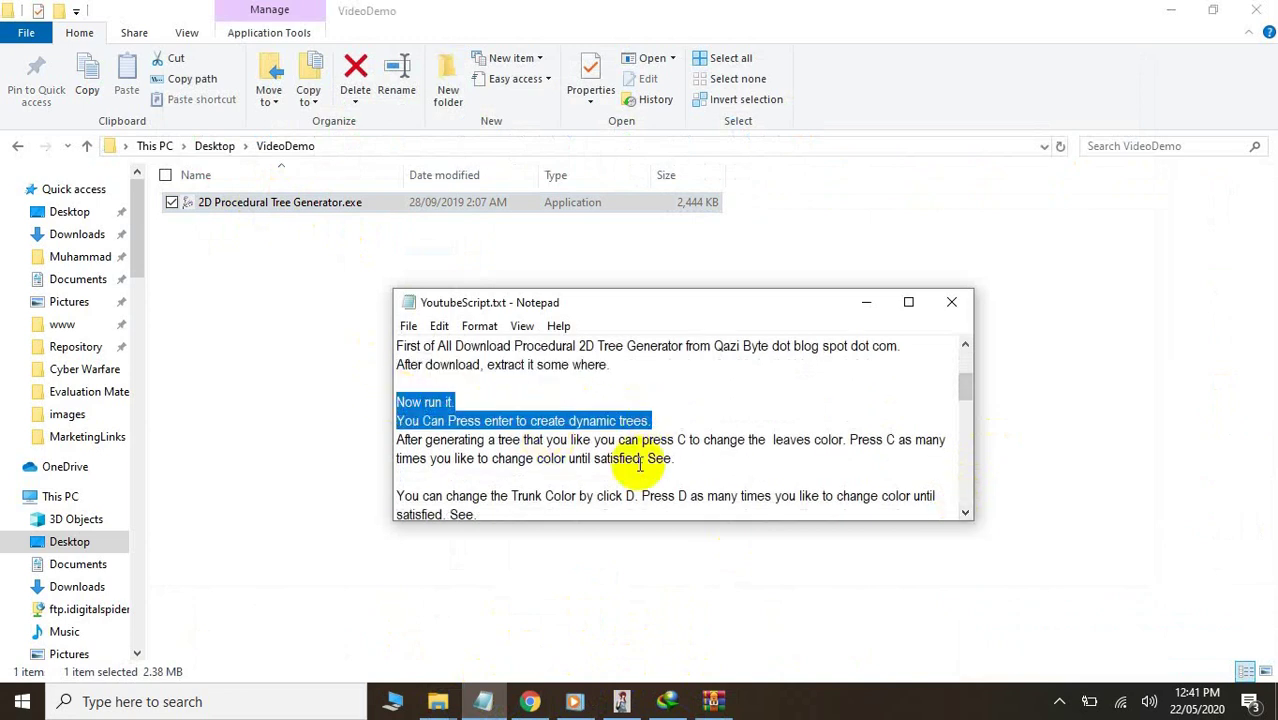
left_click(621, 701)
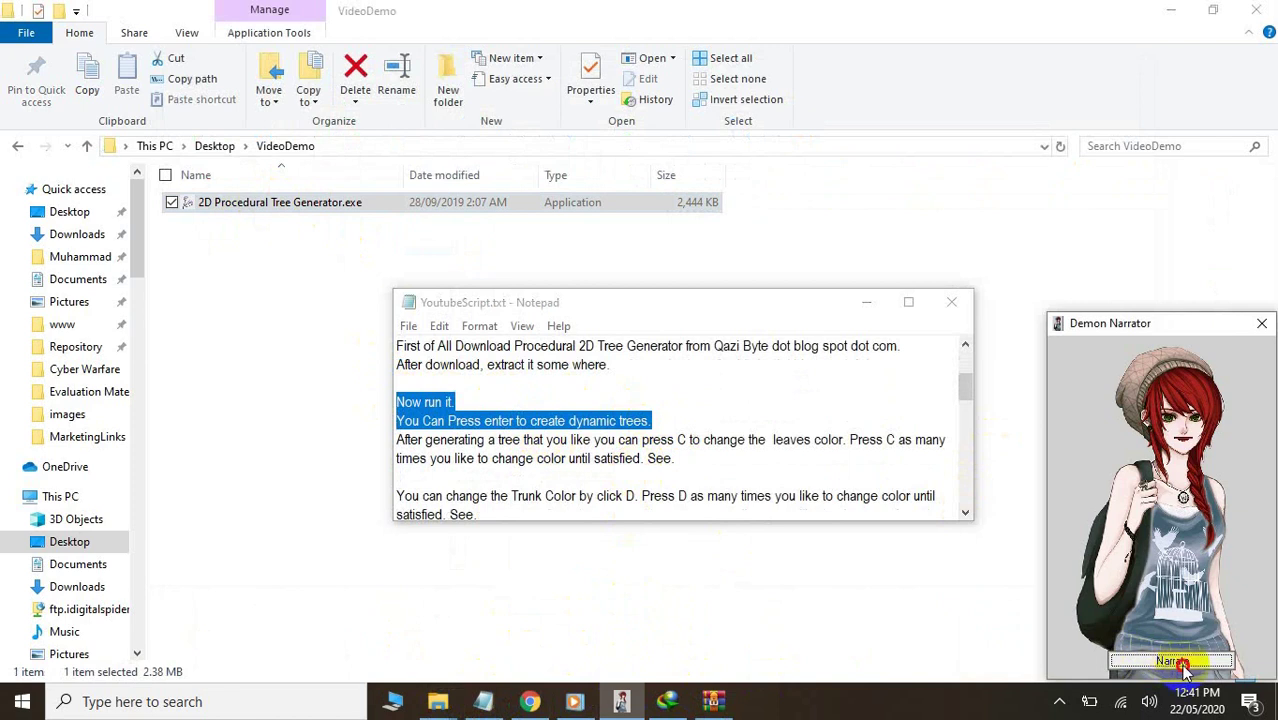
- Refresh the VideoDemo folder and launch 2D Procedural Tree Generator.exe from it
left_click(318, 299)
double_click(225, 206)
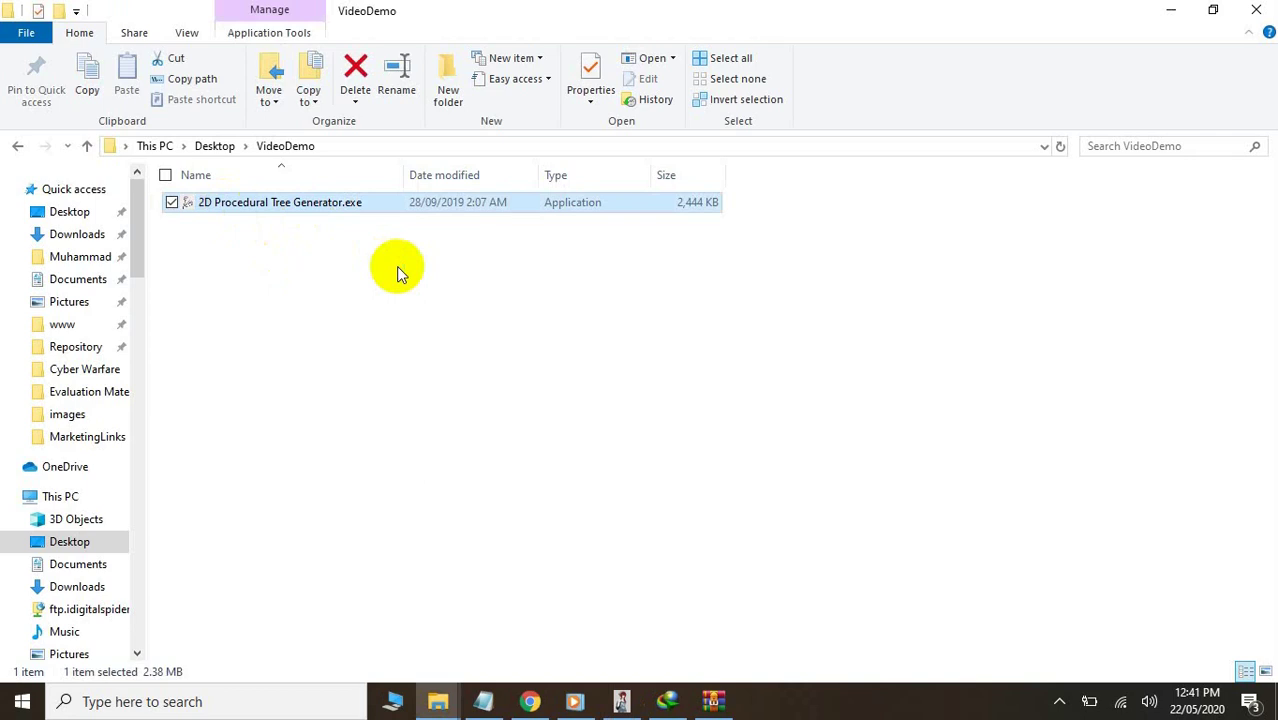
left_click(396, 266)
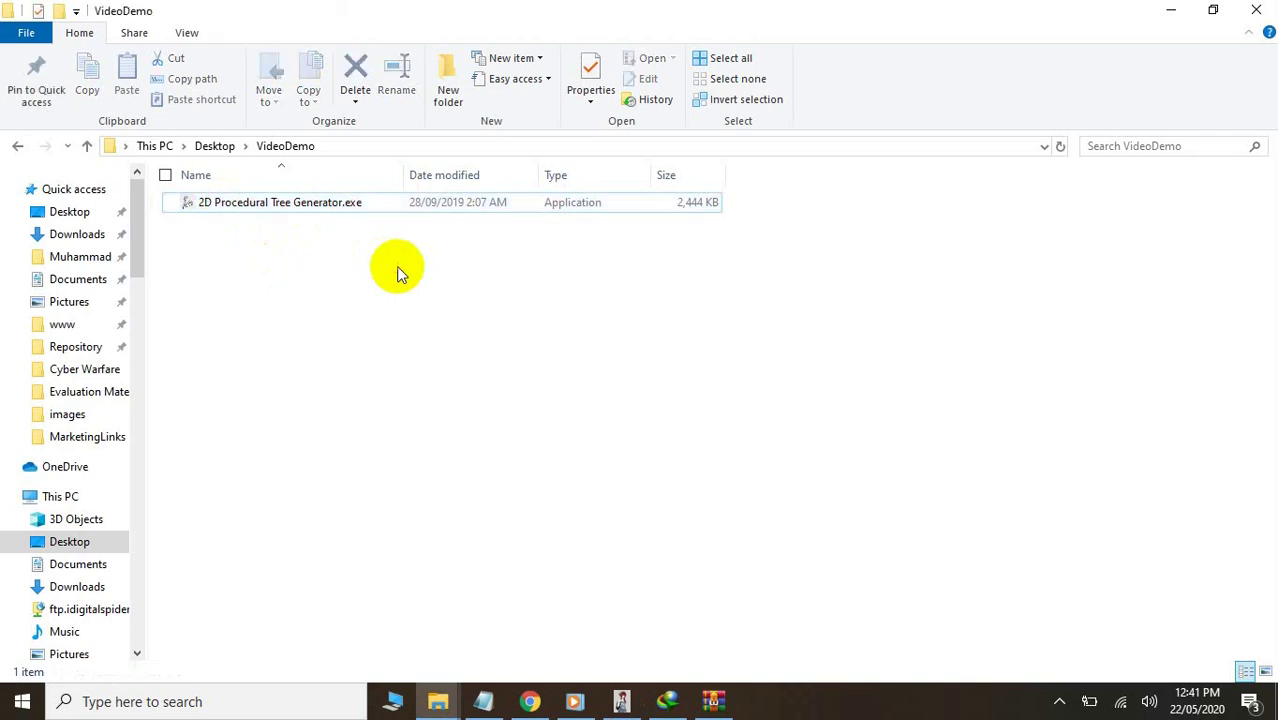
right_click(396, 266)
left_click(358, 346)
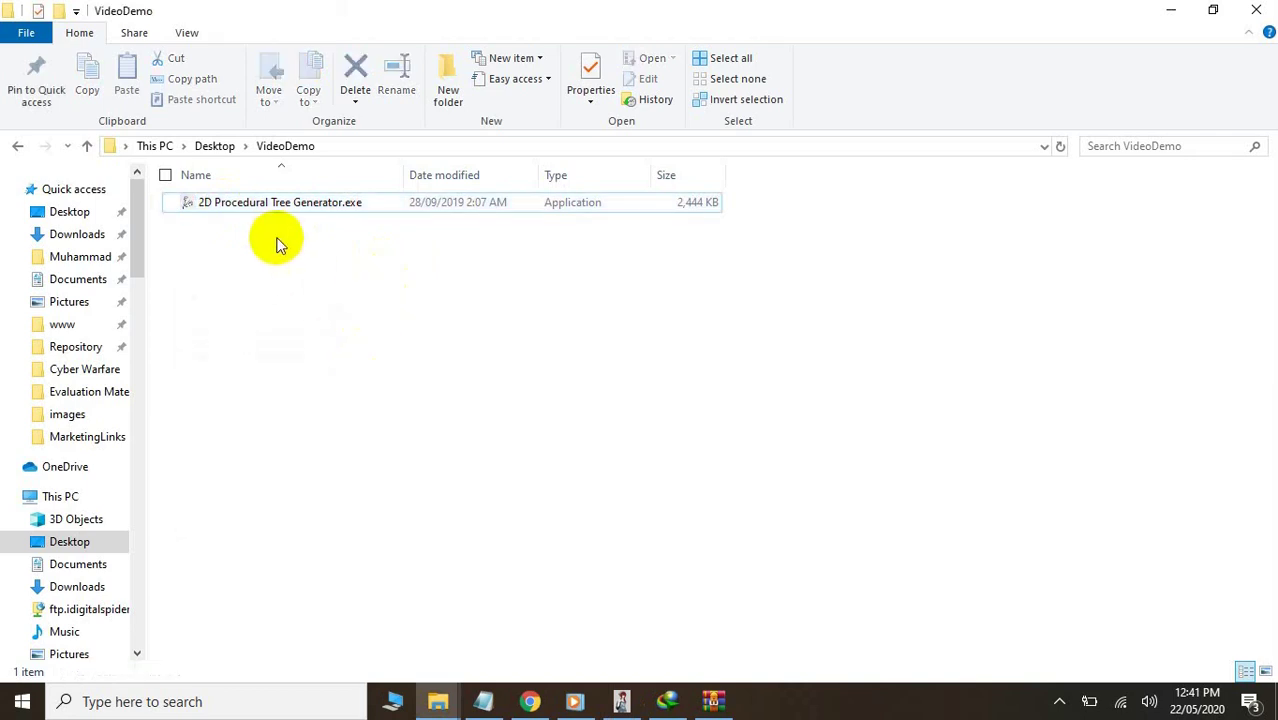
left_click(260, 208)
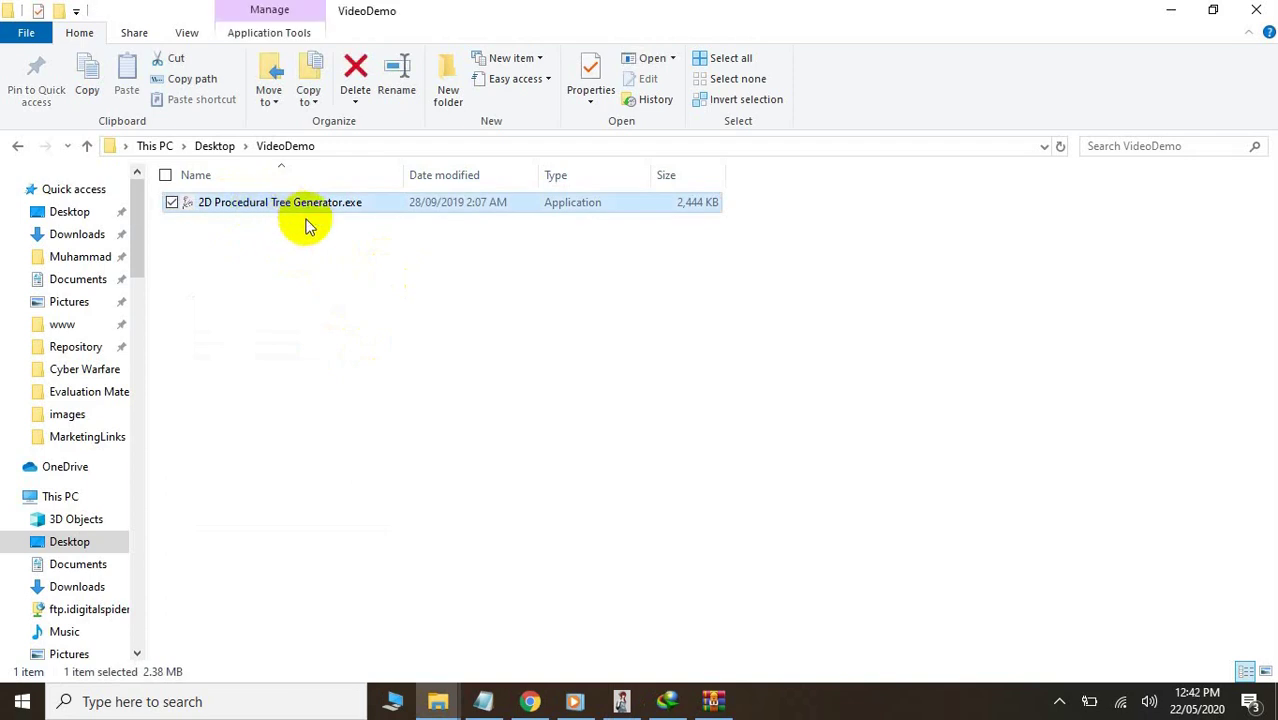
double_click(307, 212)
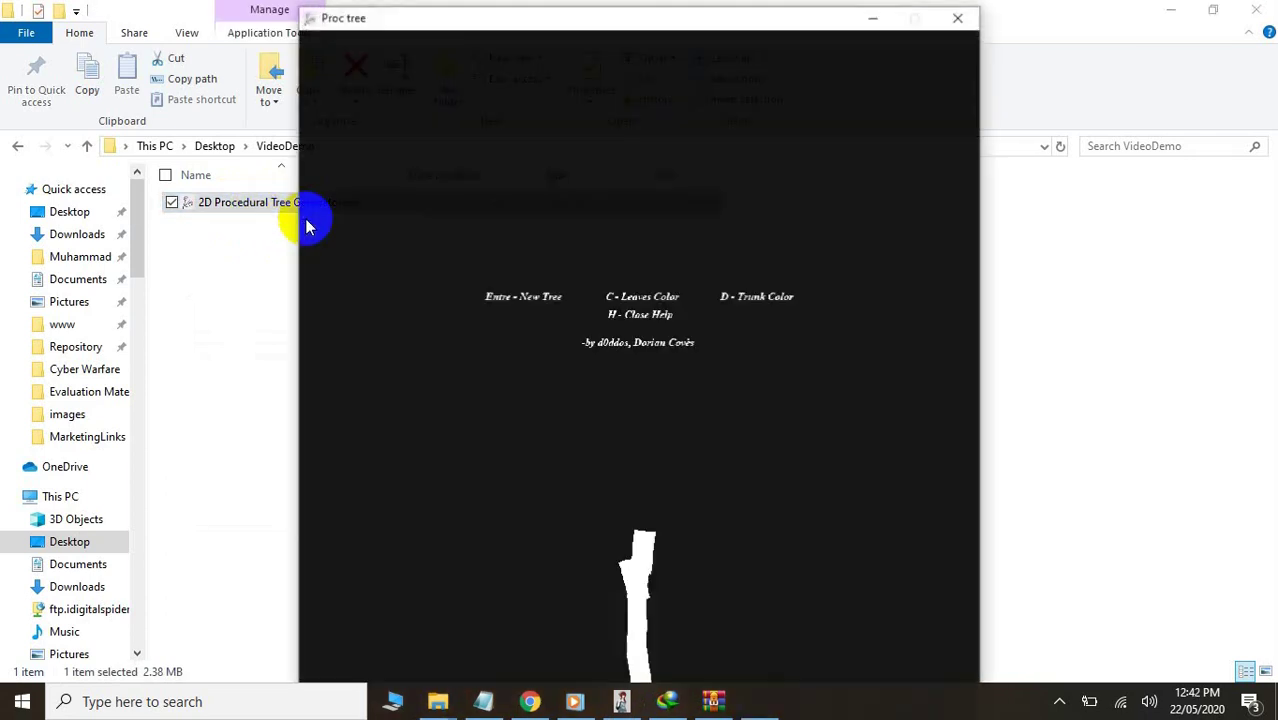
- Reposition the Proc tree window and have Smadav keep the program running with protection turned off for 10 minutes
left_click(676, 287)
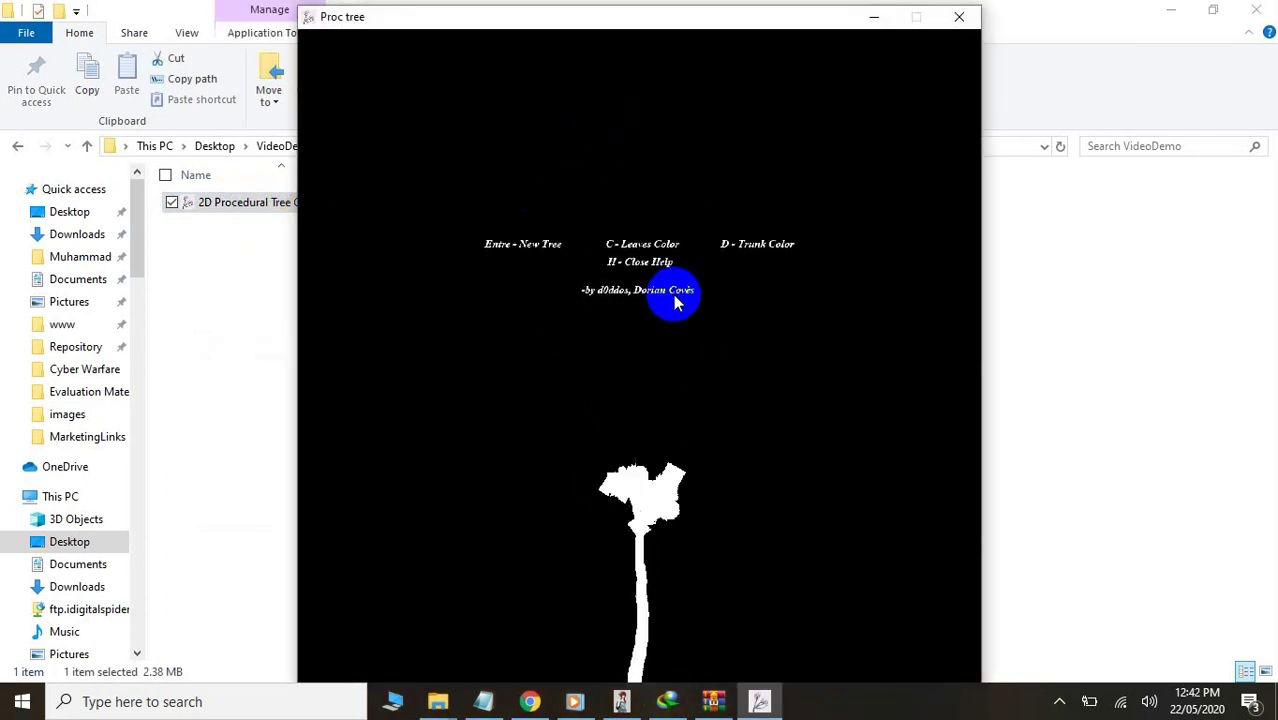
left_click(675, 297)
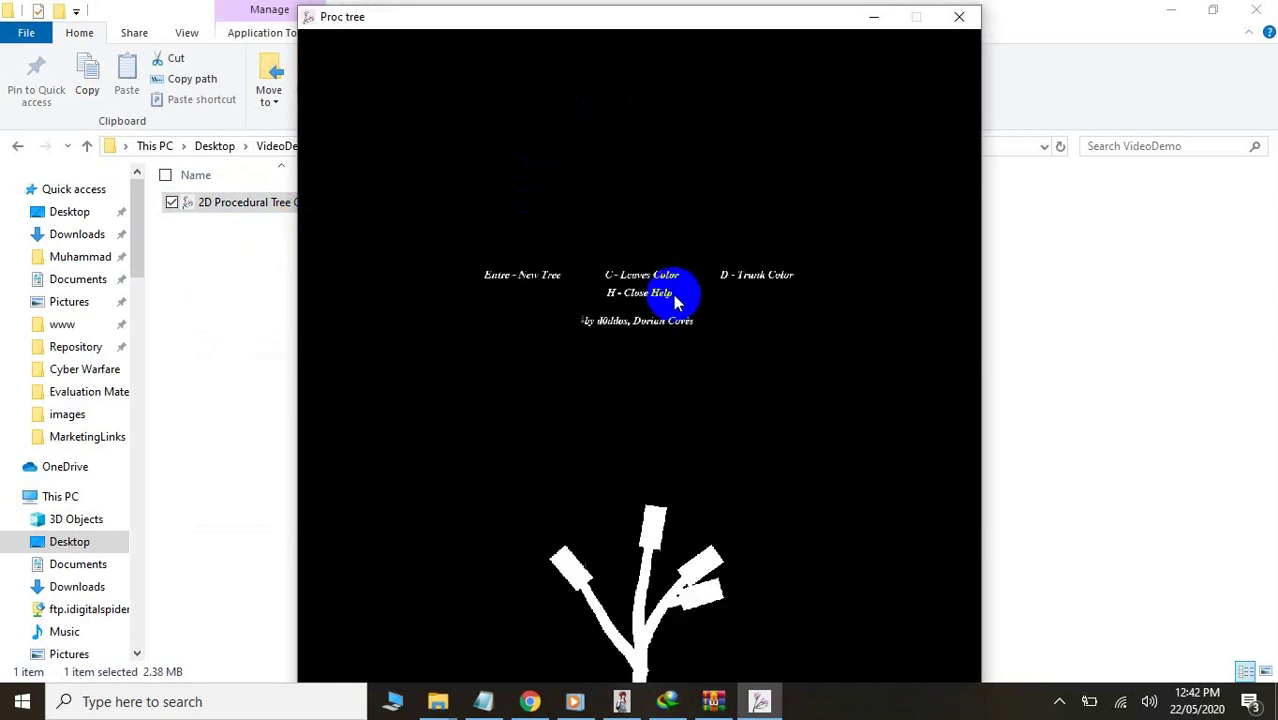
left_click_drag(586, 20, 622, 2)
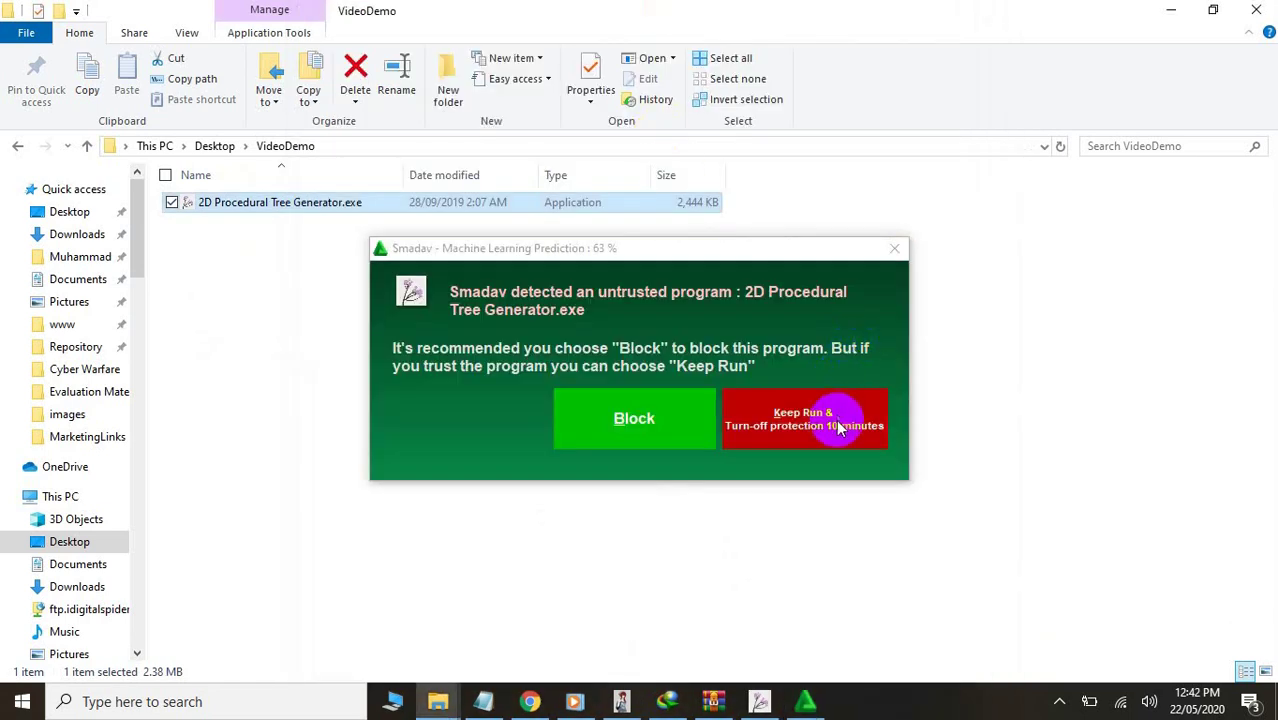
left_click(810, 452)
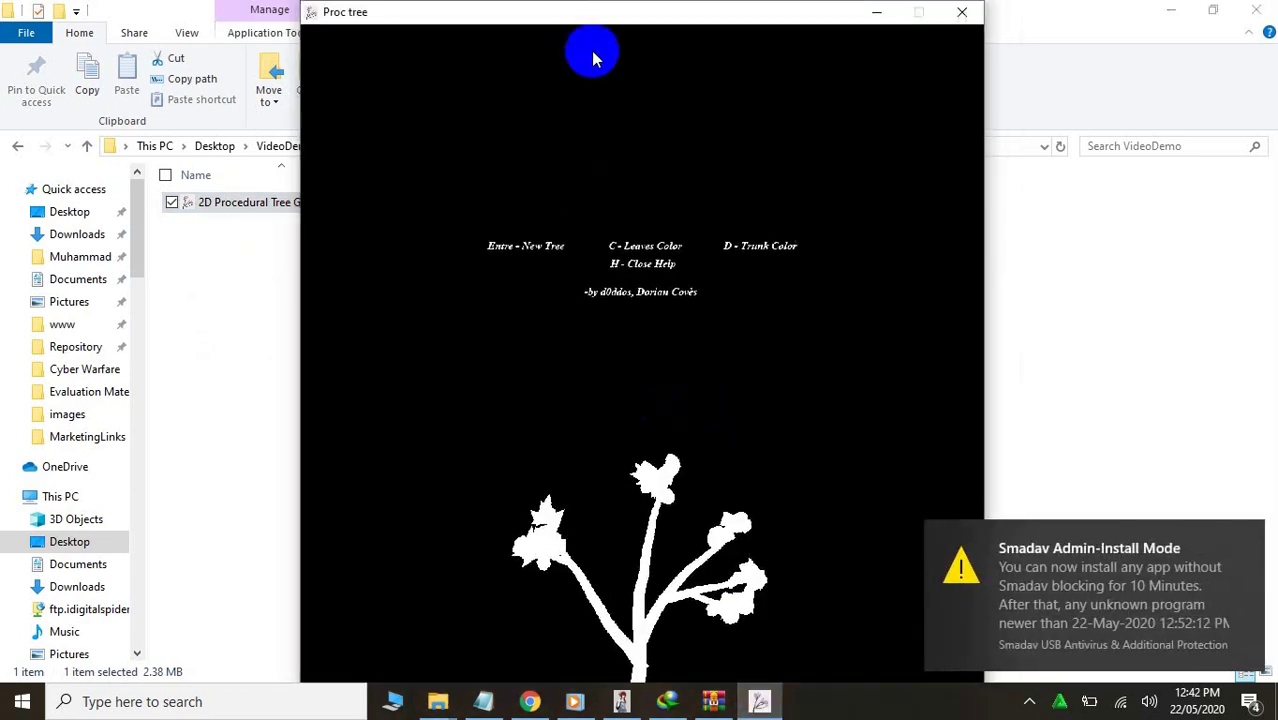
- Generate a few new random trees in the front Proc tree window and shift it aside from the second one
left_click_drag(567, 14, 566, 20)
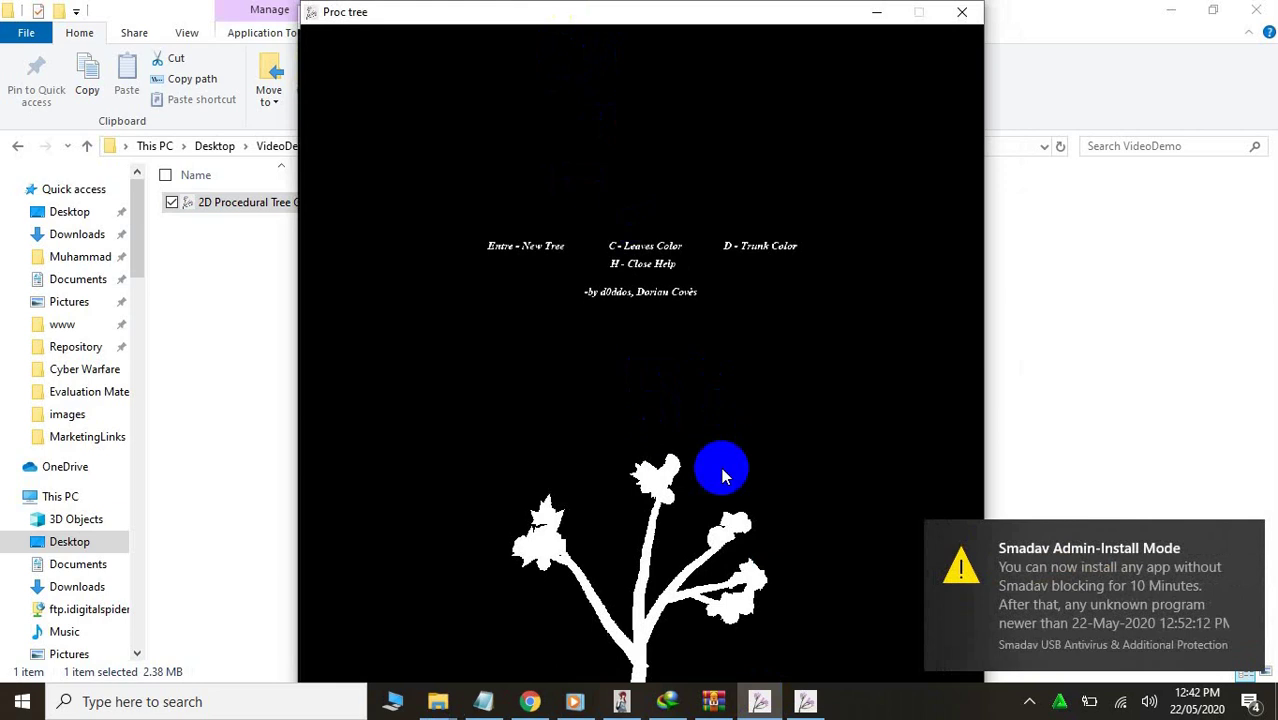
key("Return")
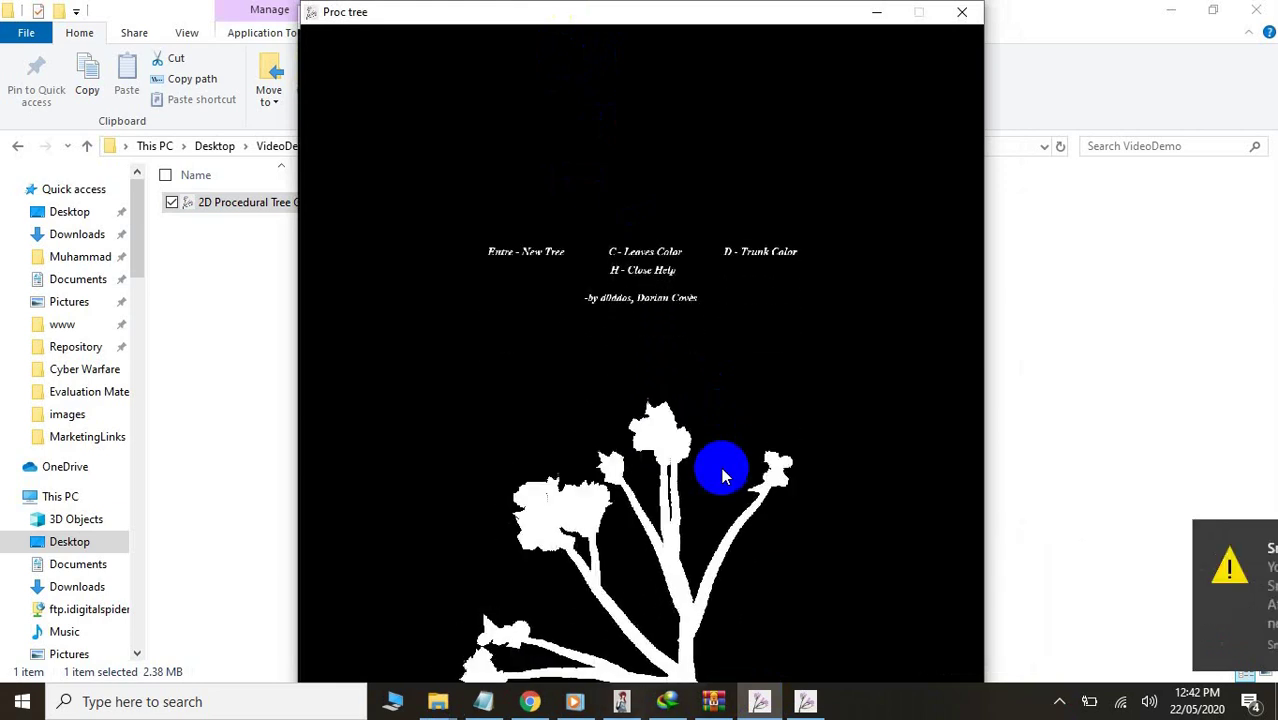
left_click_drag(728, 20, 742, 8)
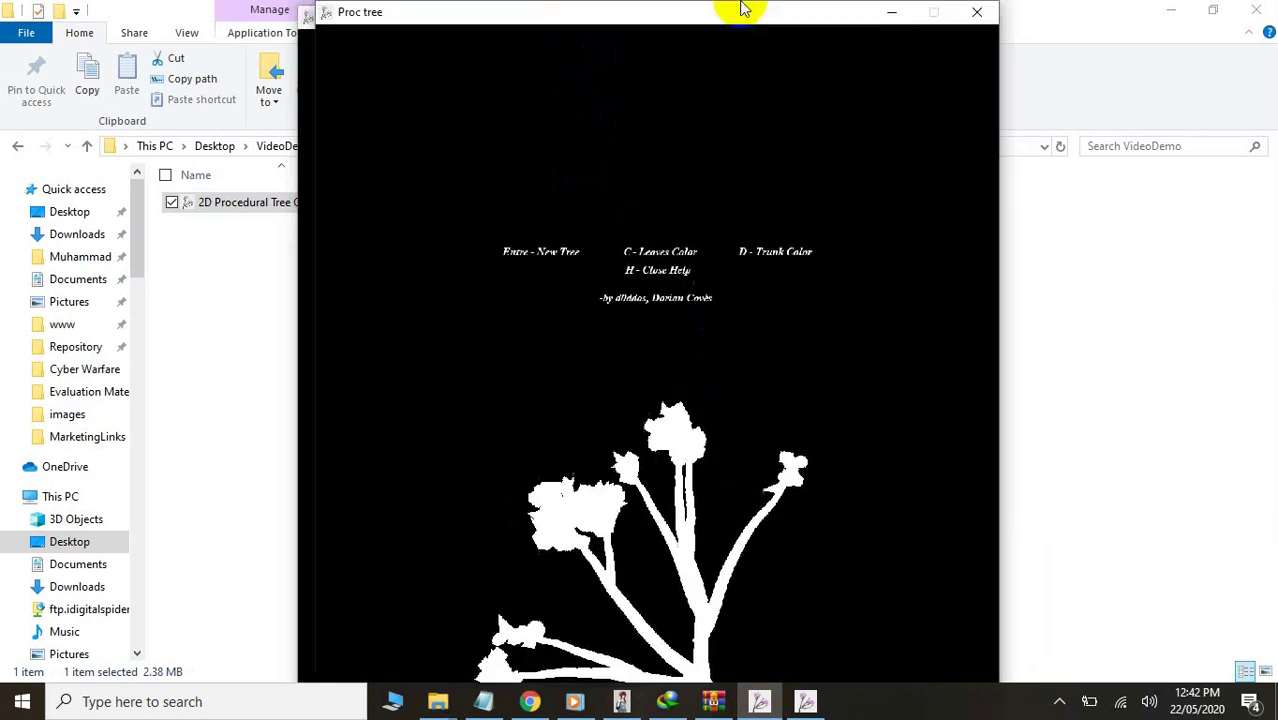
key("Return")
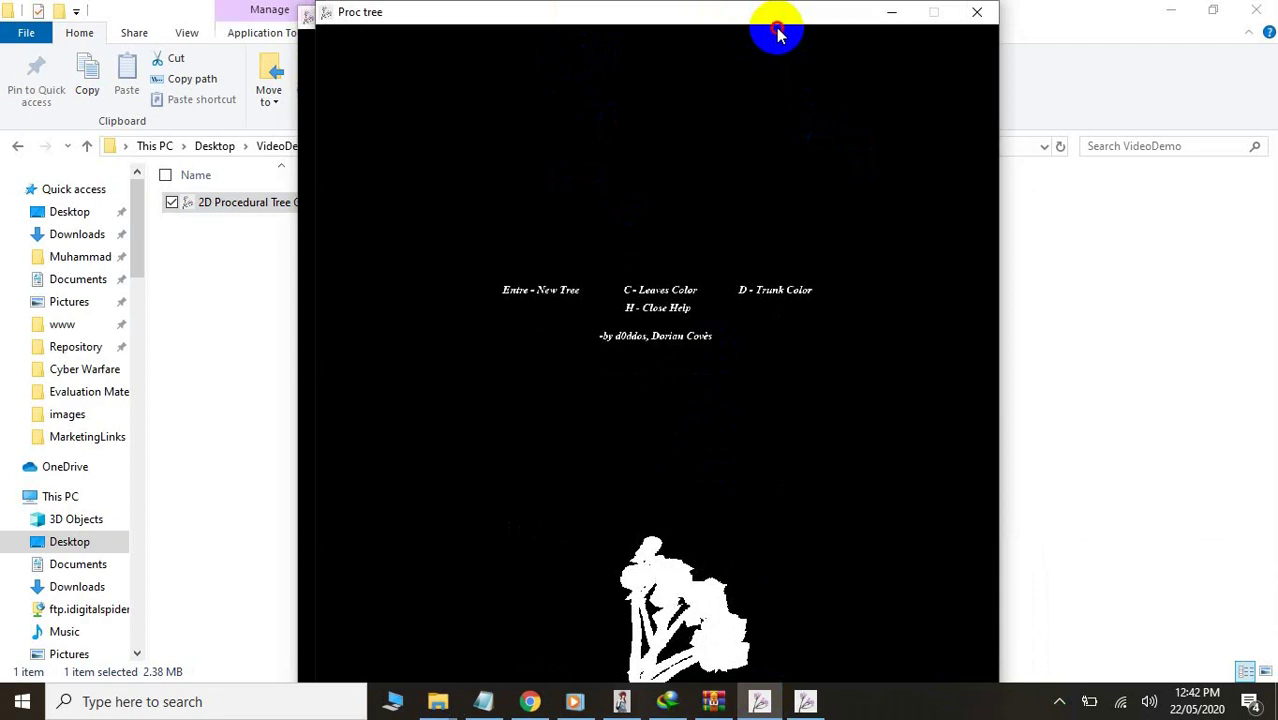
left_click(779, 40)
left_click_drag(775, 22, 853, 10)
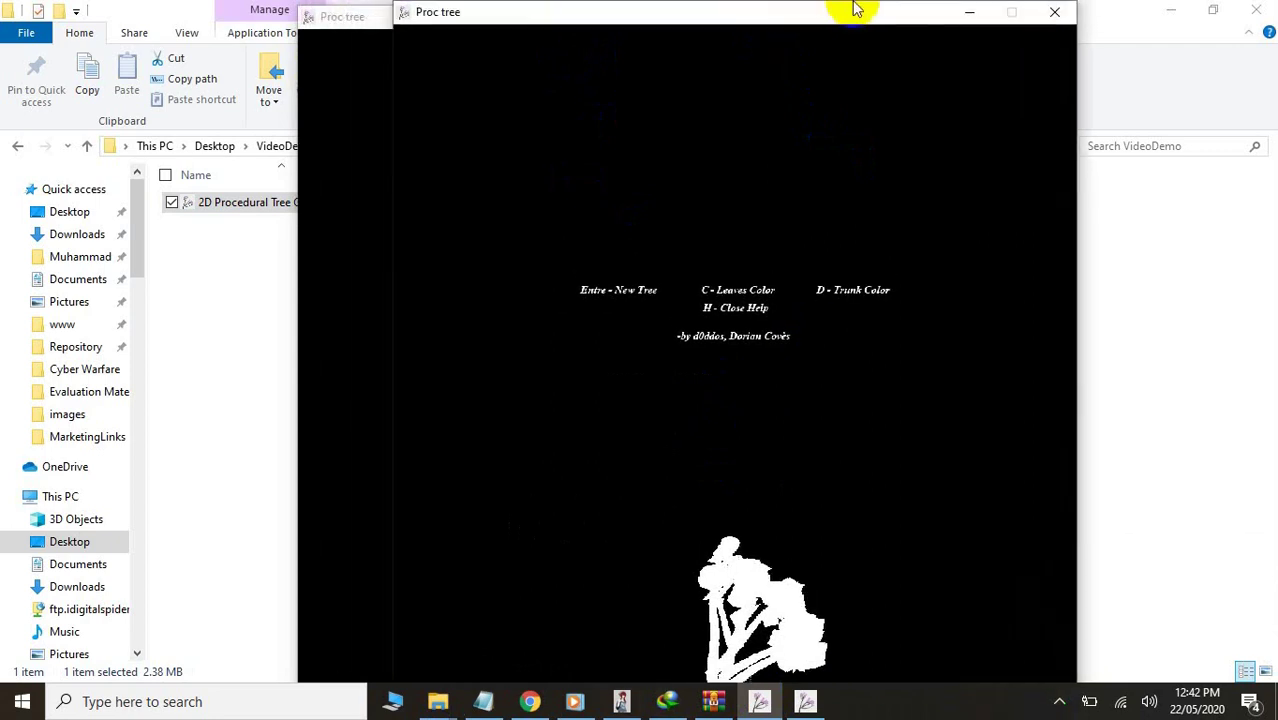
- Close the extra Proc tree window and let the remaining one keep running in Smadav
left_click(340, 28)
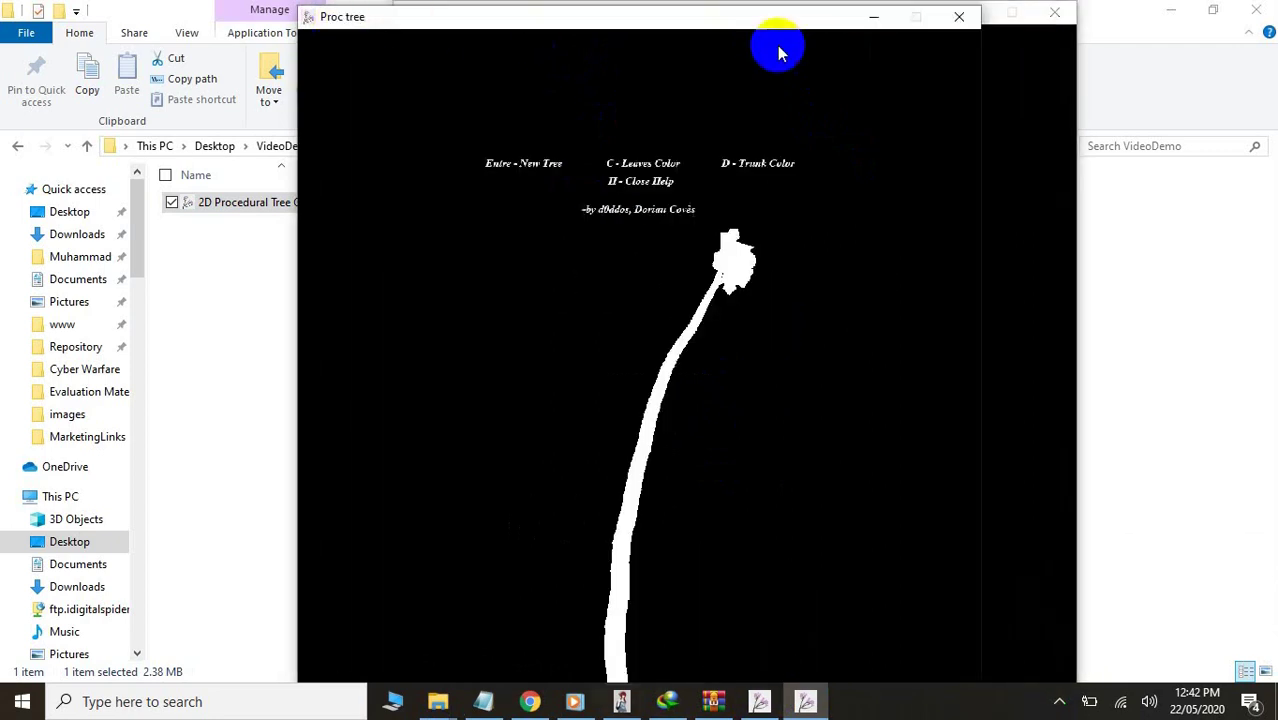
left_click(1054, 12)
left_click(806, 453)
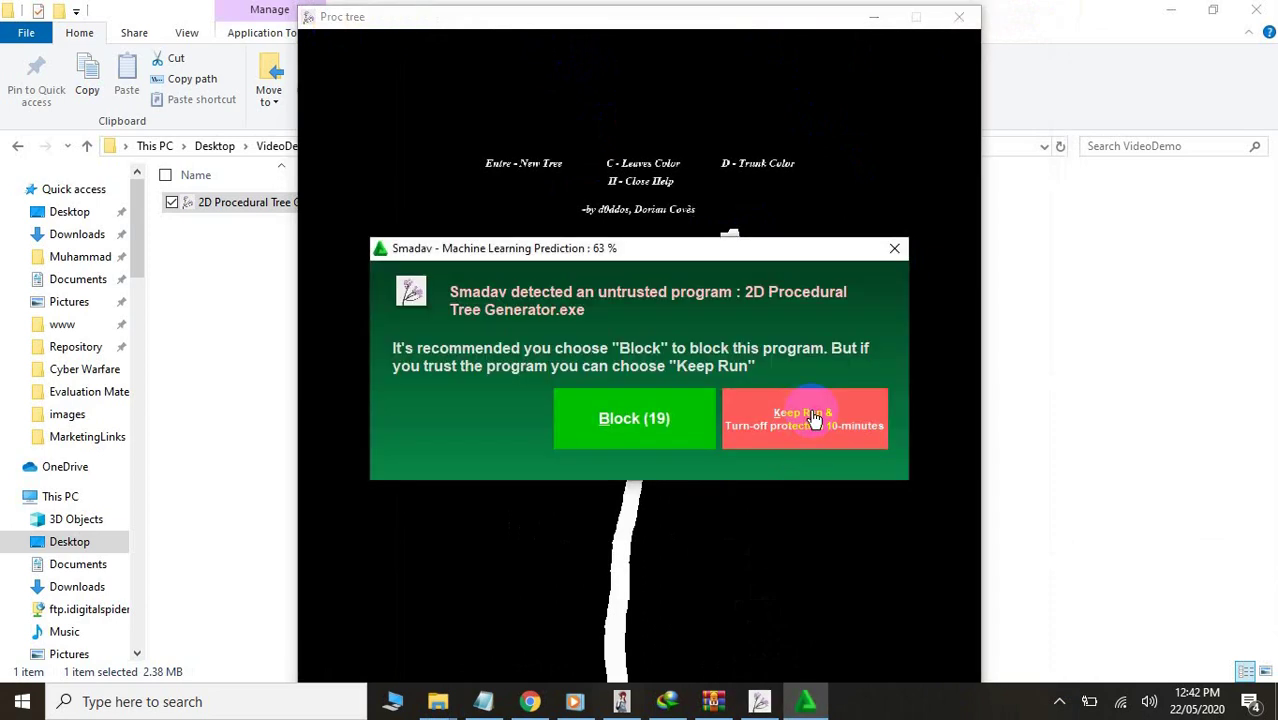
left_click(752, 497)
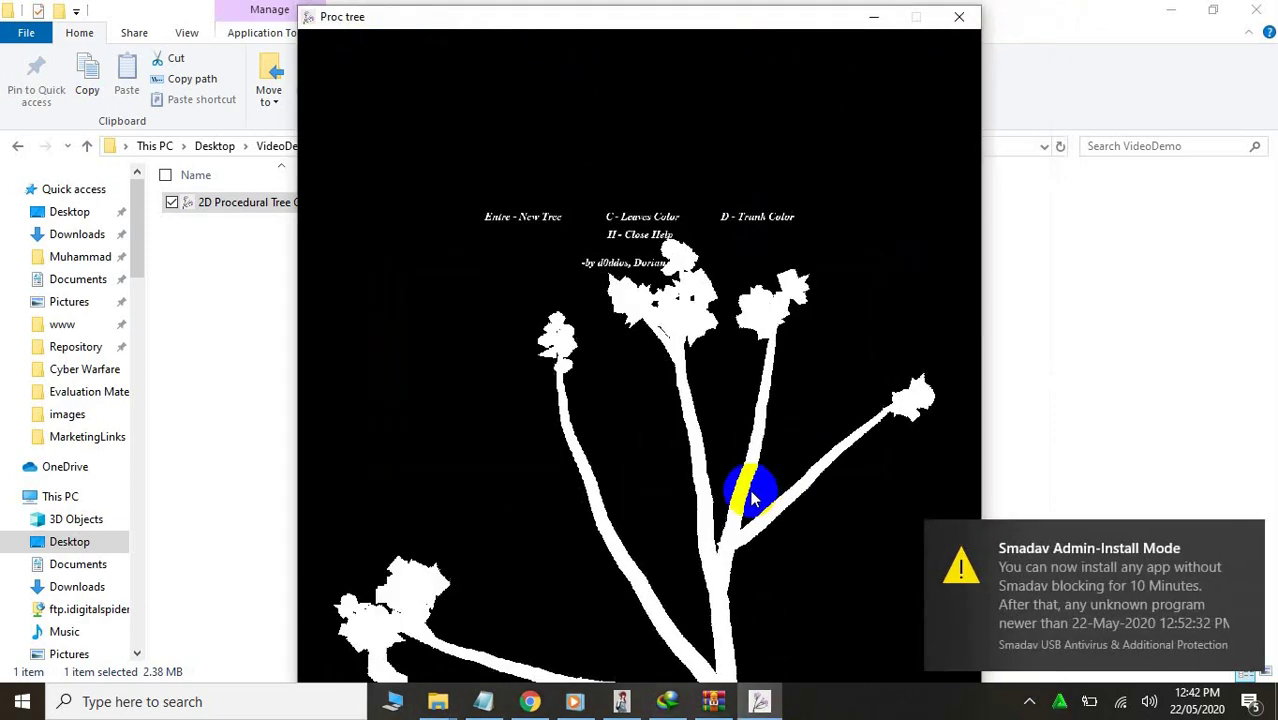
- Move the remaining Proc tree window to the upper screen edge and generate new trees until a two-branched one is drawn
left_click(642, 38)
left_click_drag(642, 38, 675, 10)
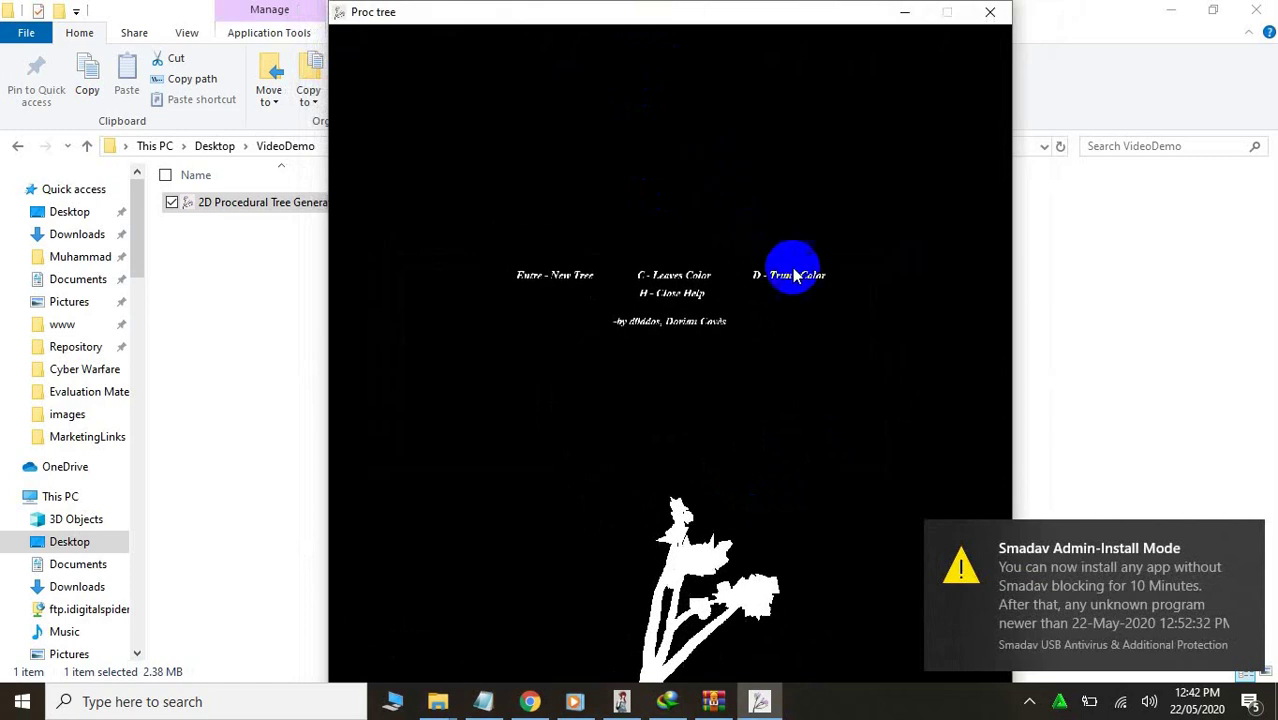
left_click(814, 588)
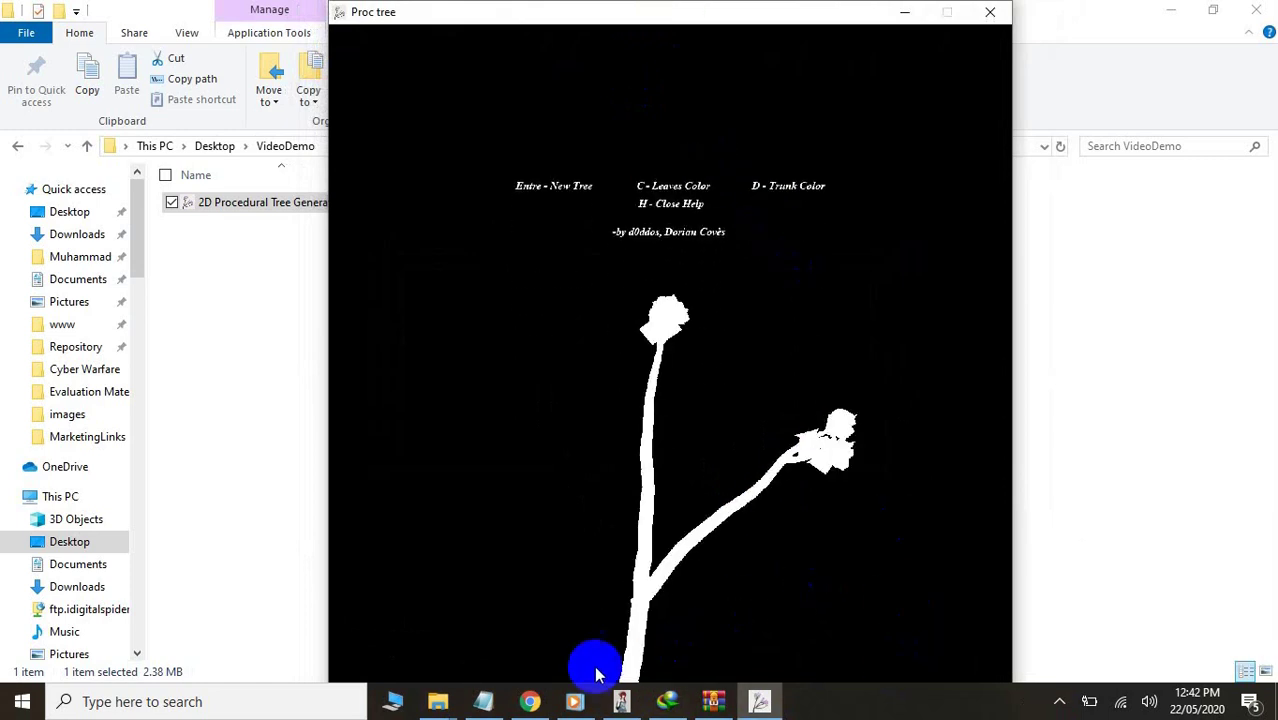
- Select the script passage about changing the leaves color with C in YoutubeScript.txt and narrate it with Demon Narrator
left_click(484, 701)
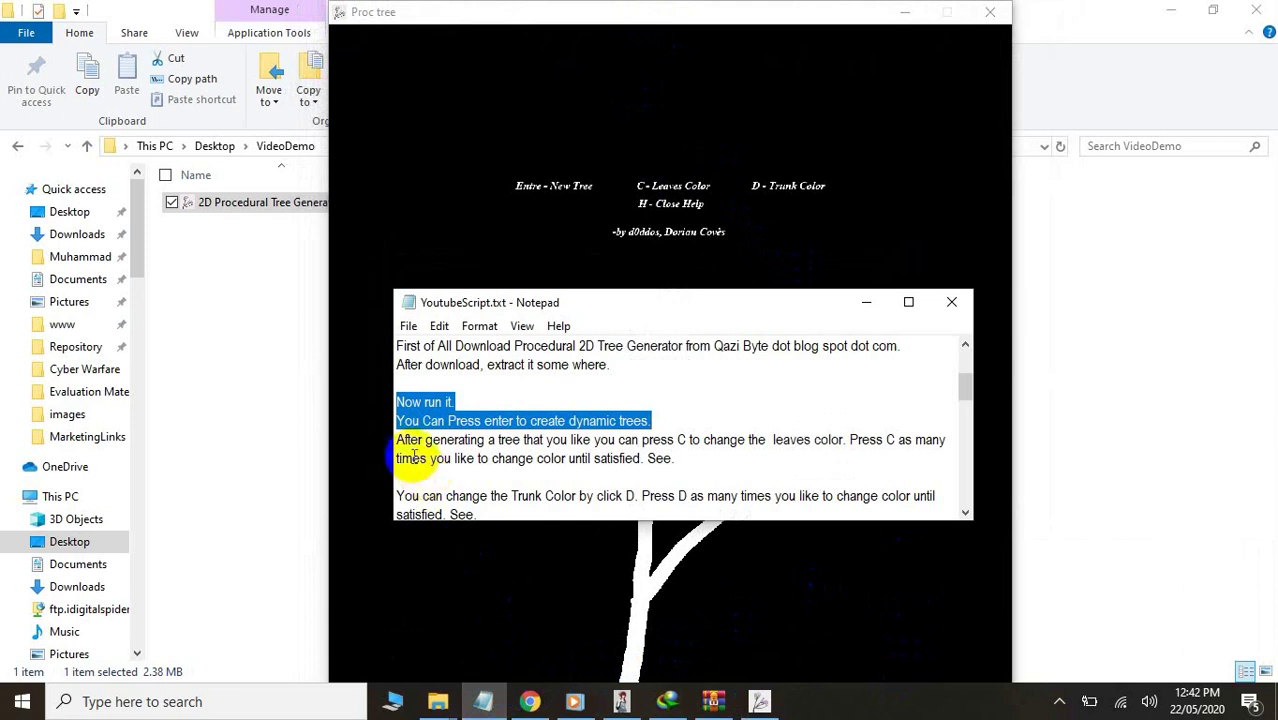
left_click_drag(385, 441, 685, 455)
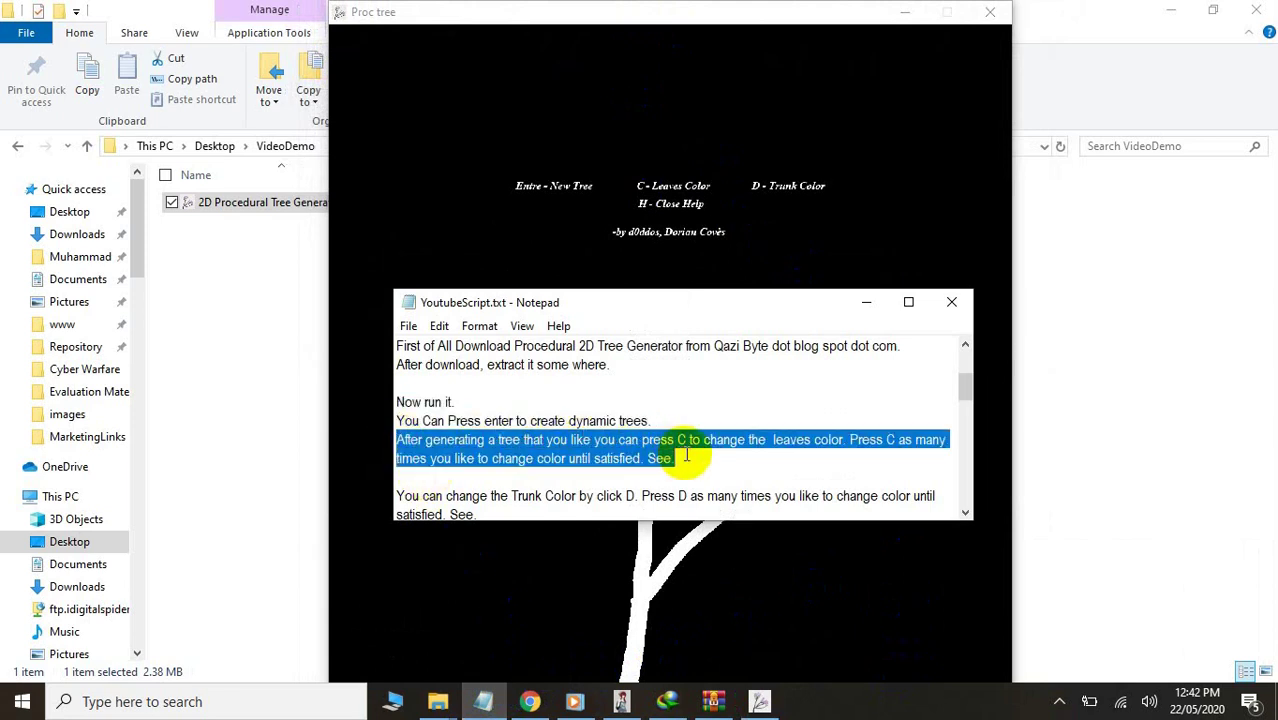
left_click(621, 701)
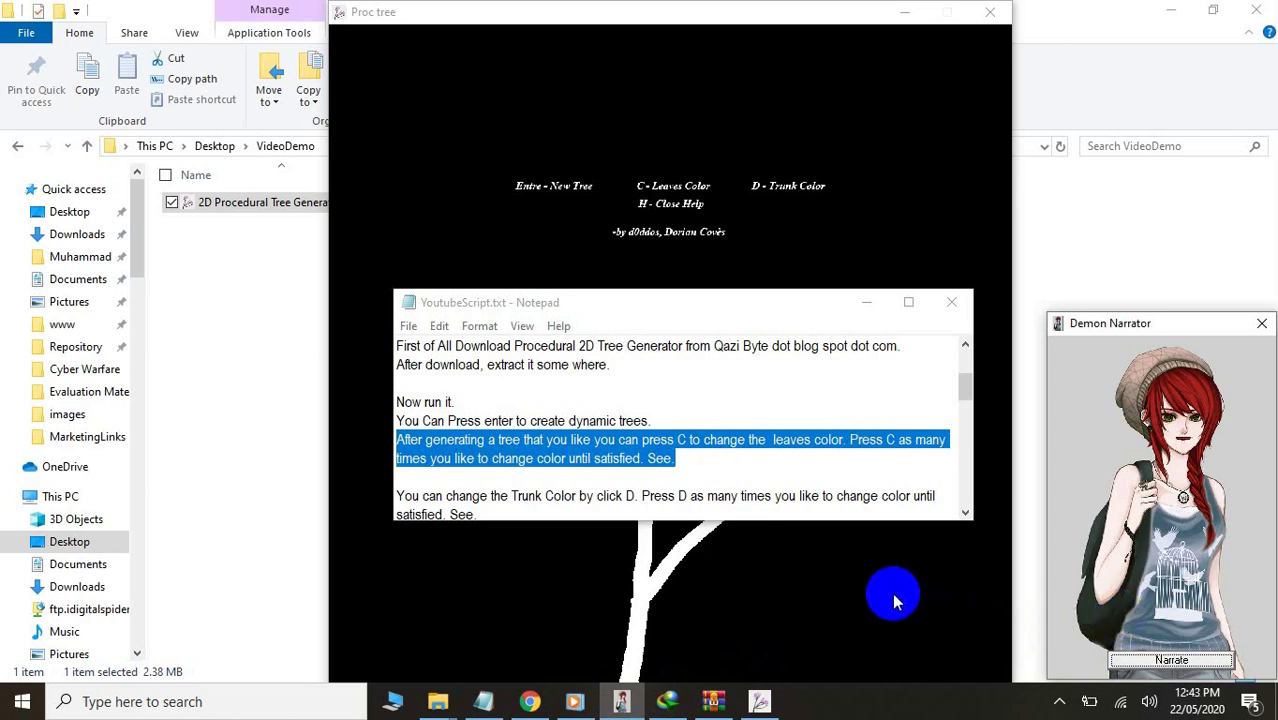
- Return to Proc tree and cycle the tree's leaves through random colors, ending on pink
left_click(895, 600)
key("c")
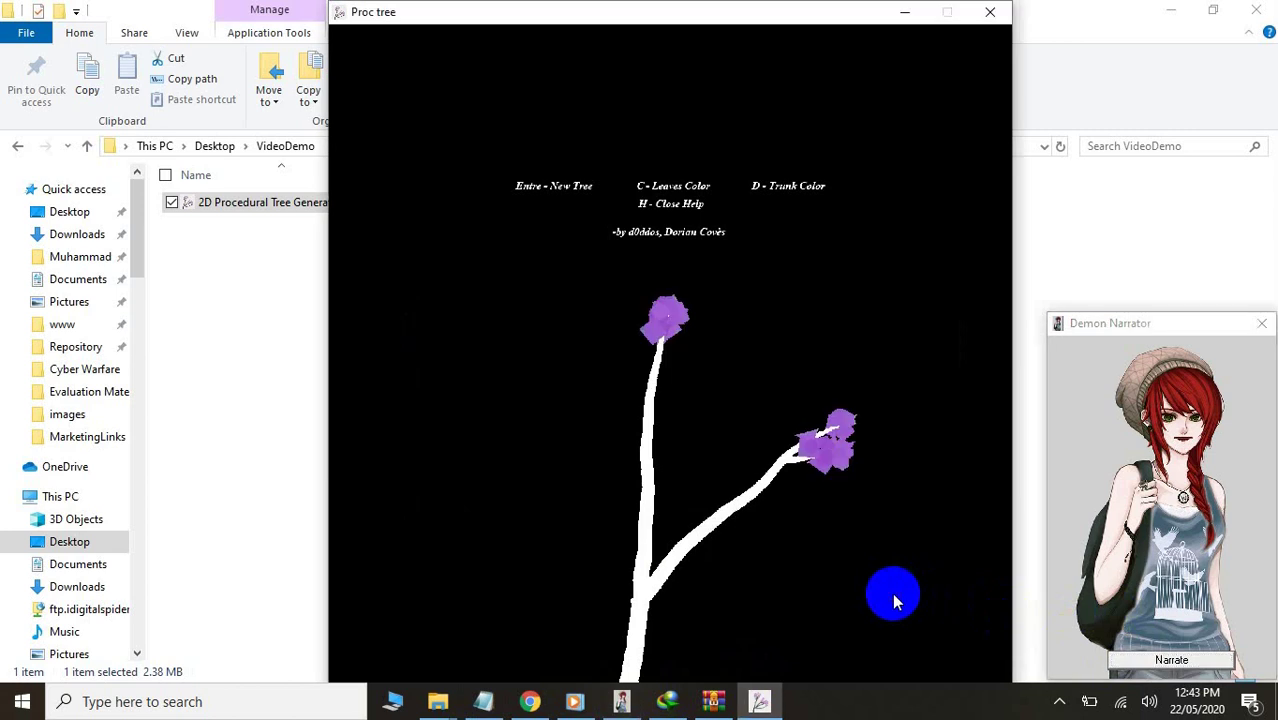
key("c")
key("c")
key("c")
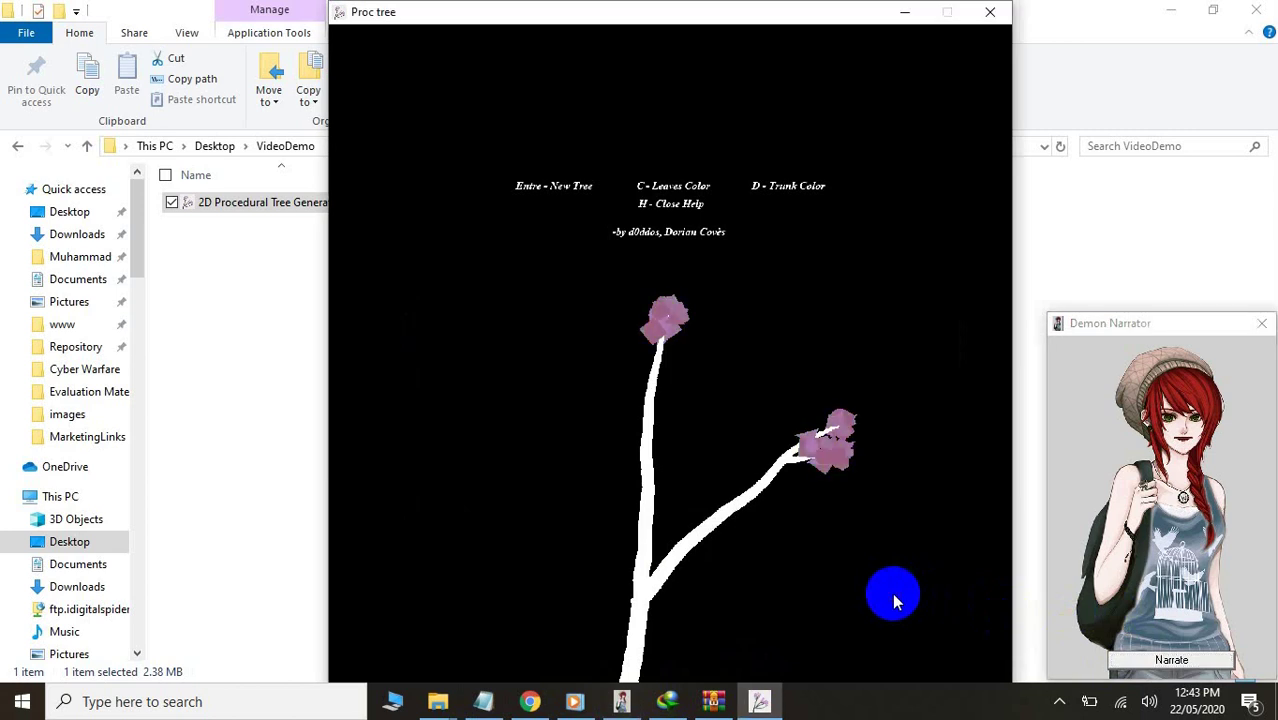
key("c")
key("c")
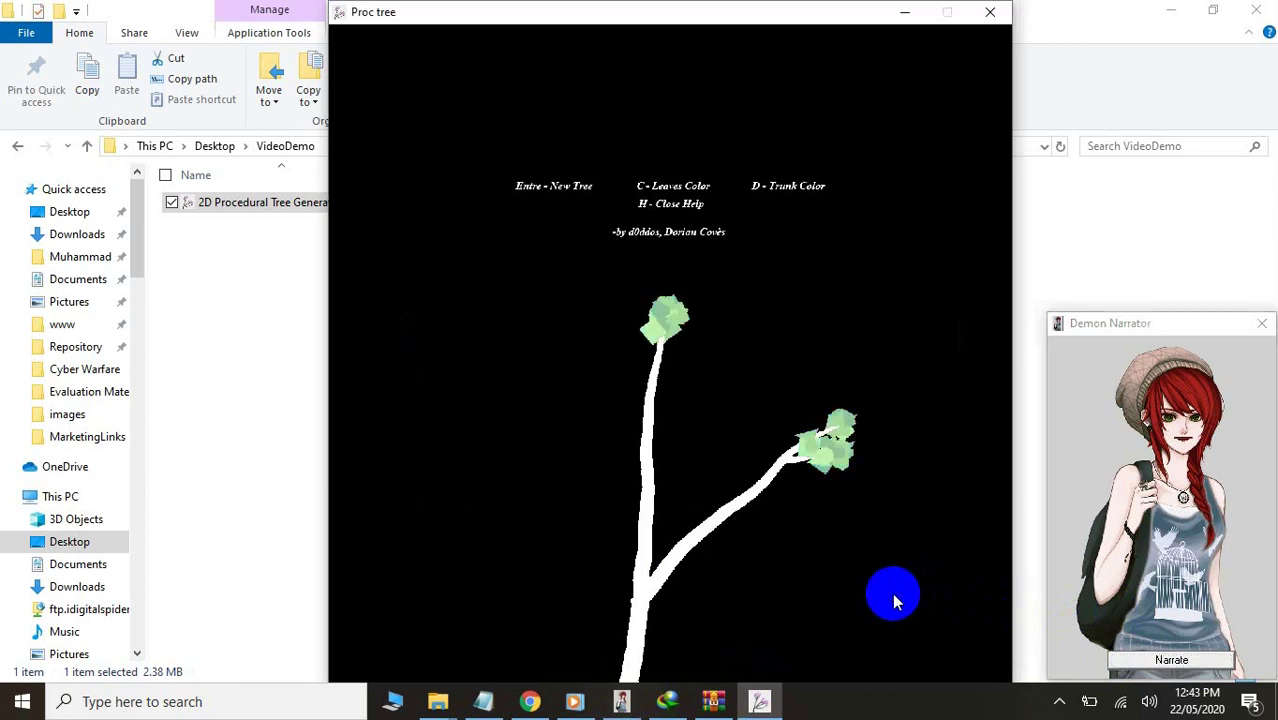
key("c")
key("c")
key("c")
key("c")
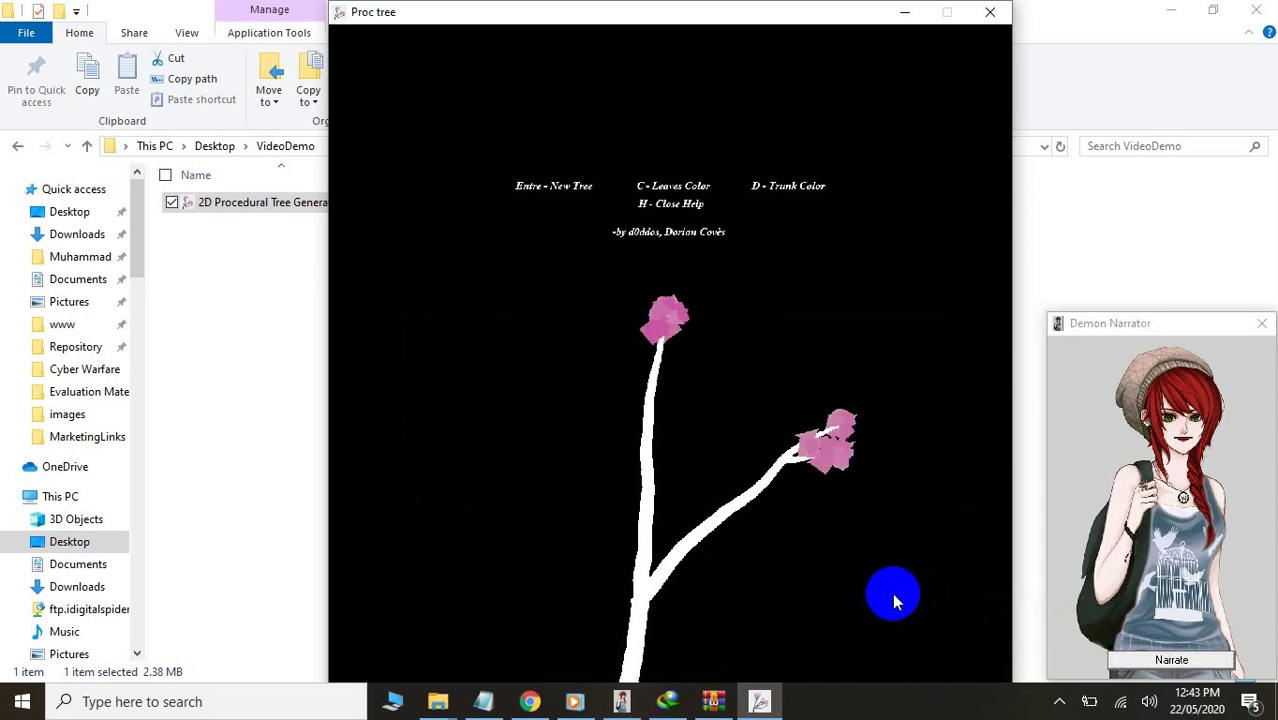
- Keep cycling the tree's leaves through random colors until they are green
key("c")
key("c")
key("c")
key("c")
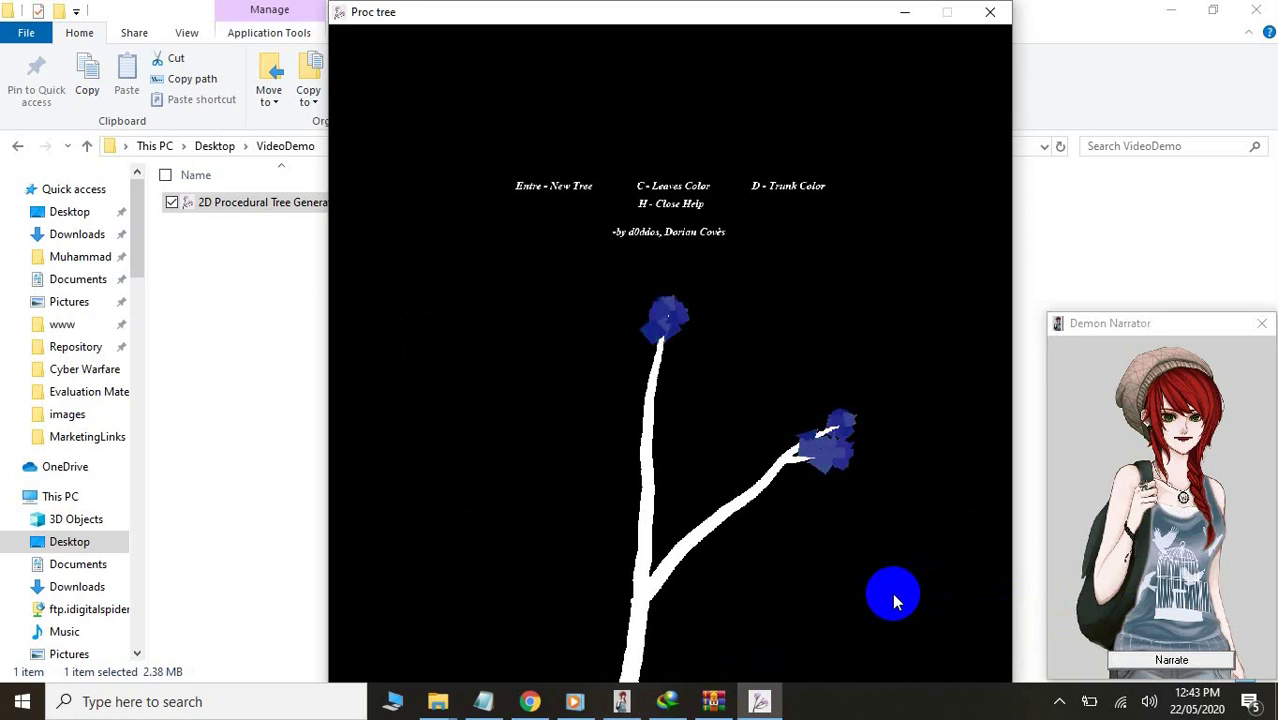
key("c")
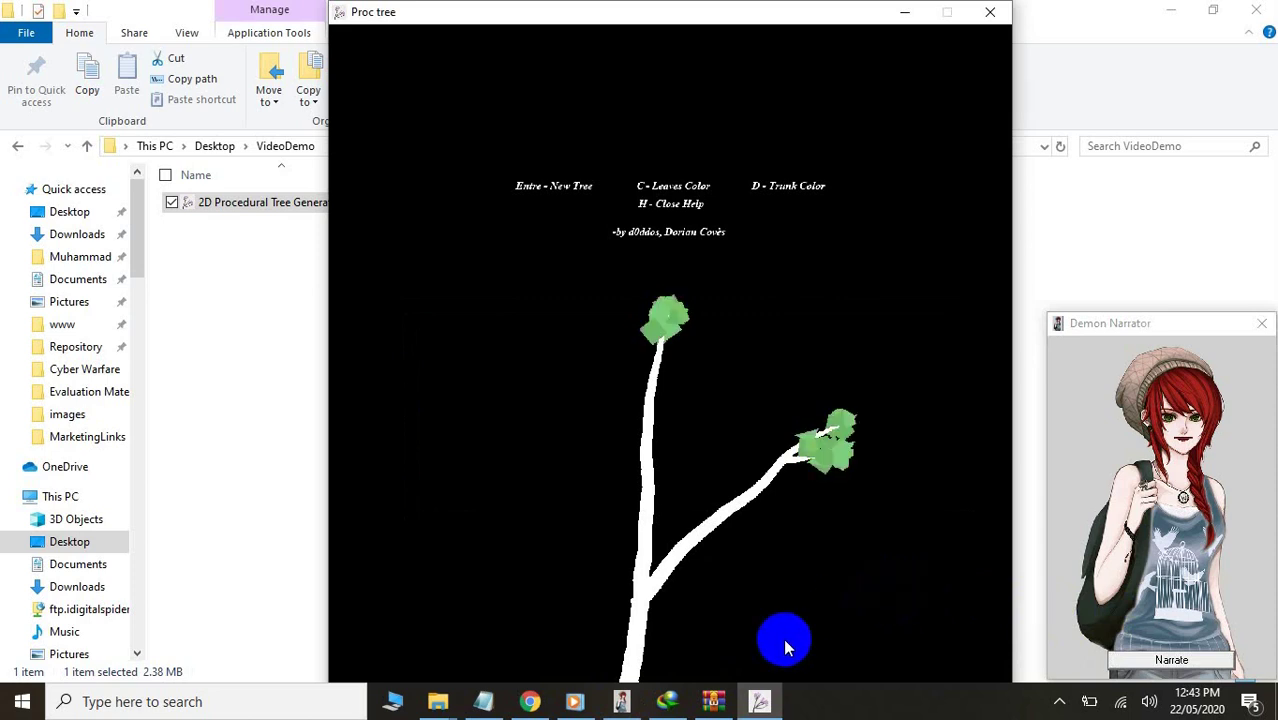
- Select the script passage about changing the trunk color with D in YoutubeScript.txt and narrate it with Demon Narrator
left_click(483, 701)
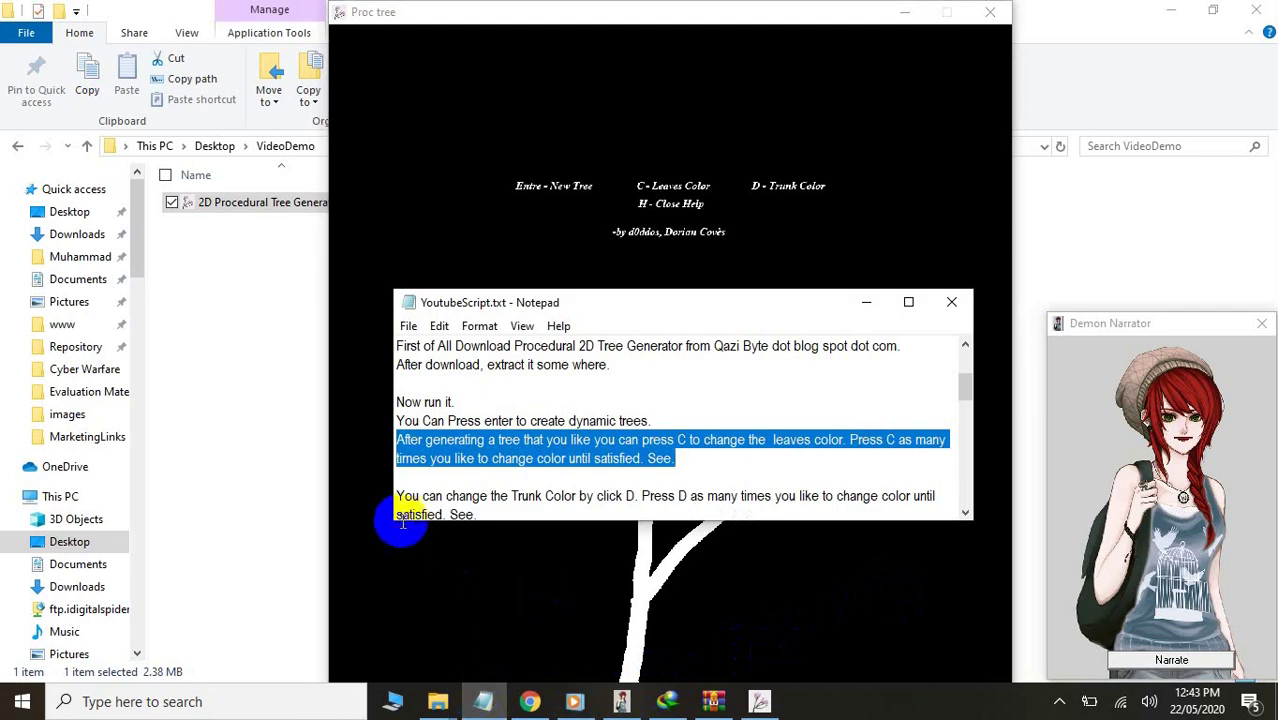
left_click_drag(398, 496, 481, 383)
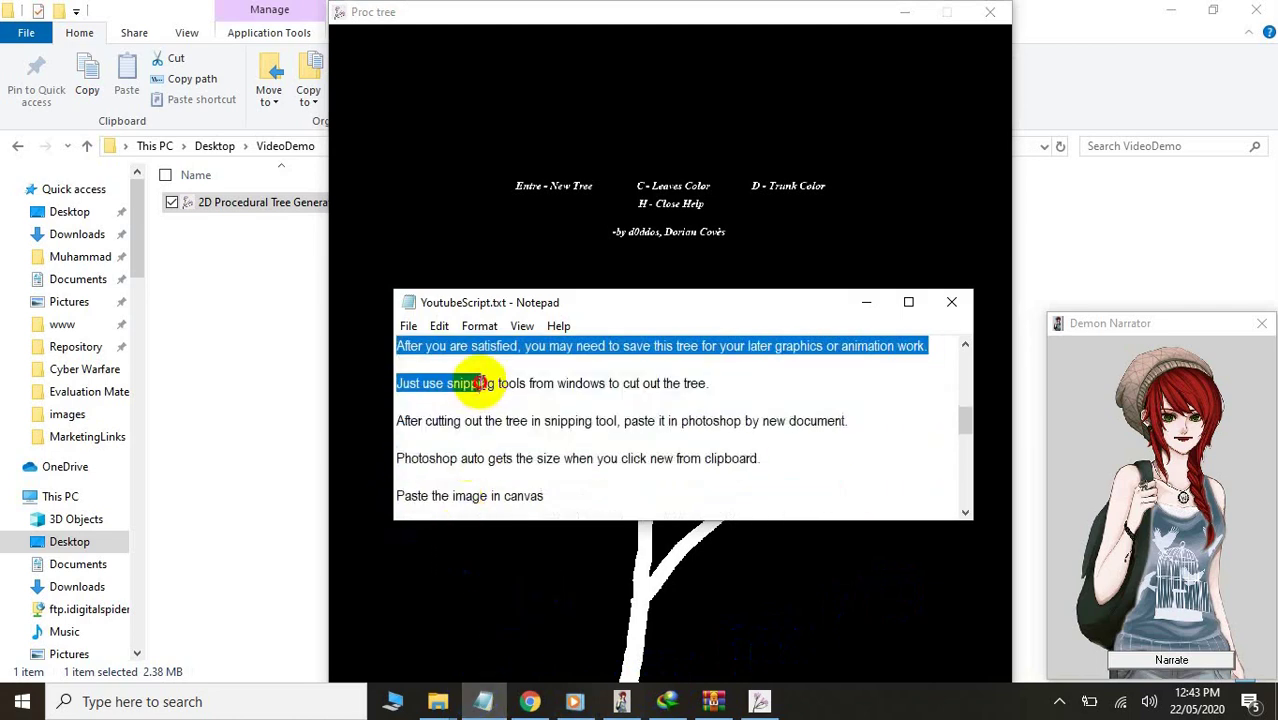
left_click_drag(964, 422, 966, 401)
left_click(470, 443)
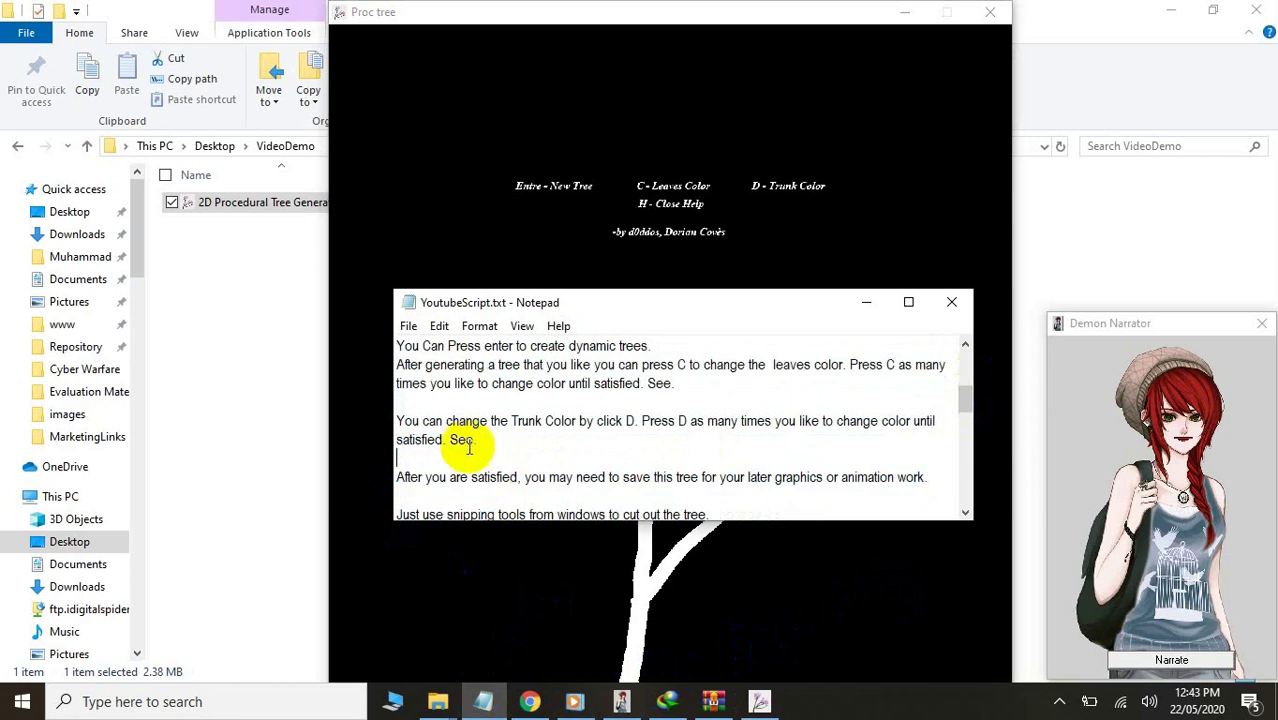
left_click_drag(476, 441, 385, 418)
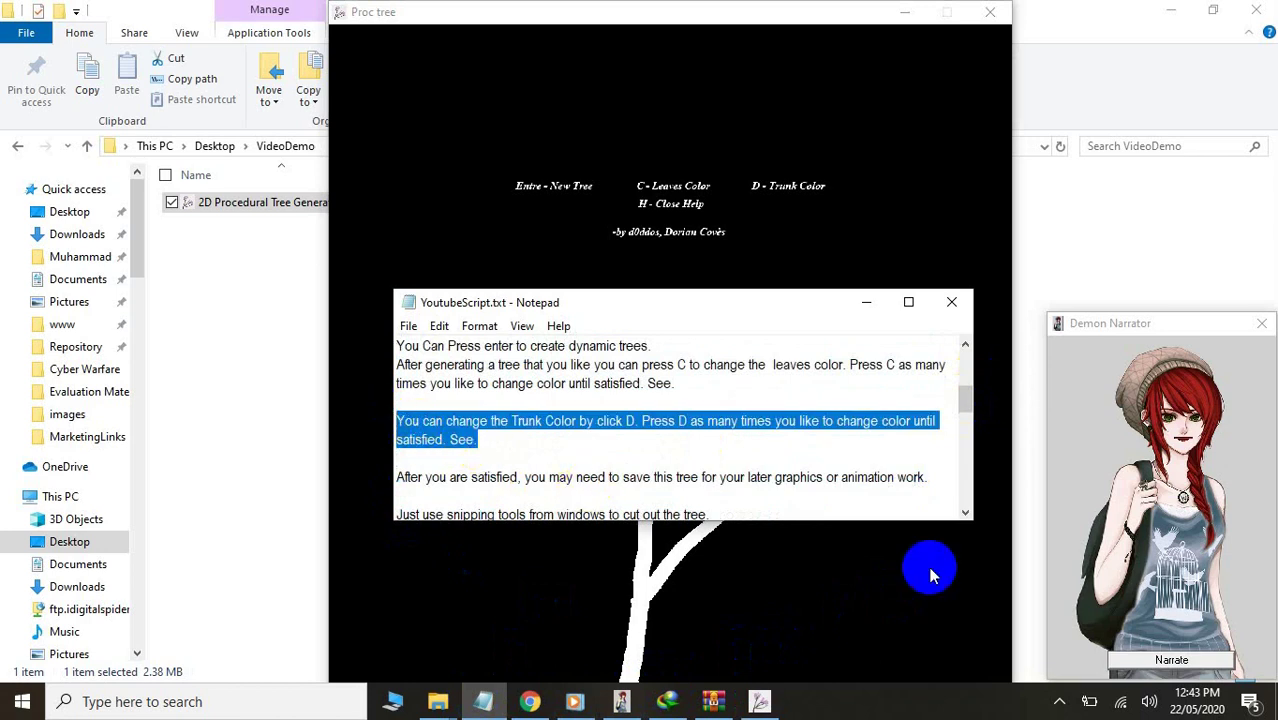
left_click(1165, 660)
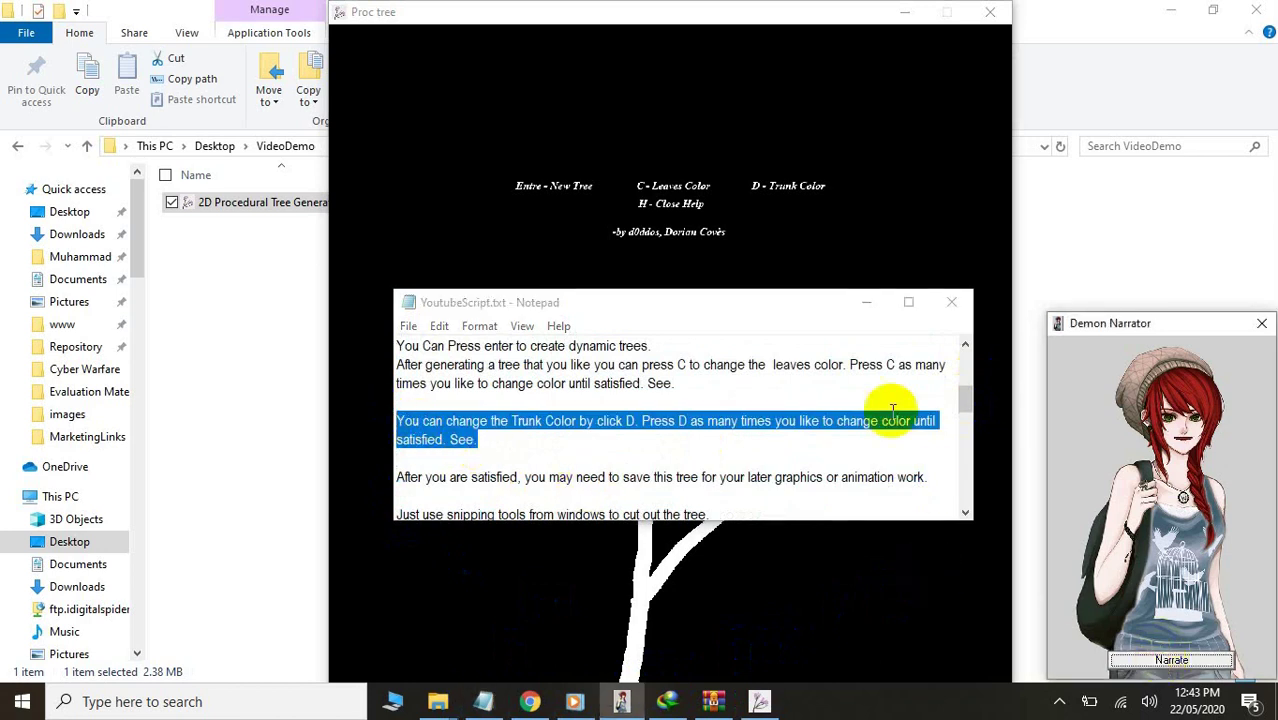
- Return to Proc tree and cycle the tree's trunk through random colors, ending on a light pinkish grey
left_click(697, 14)
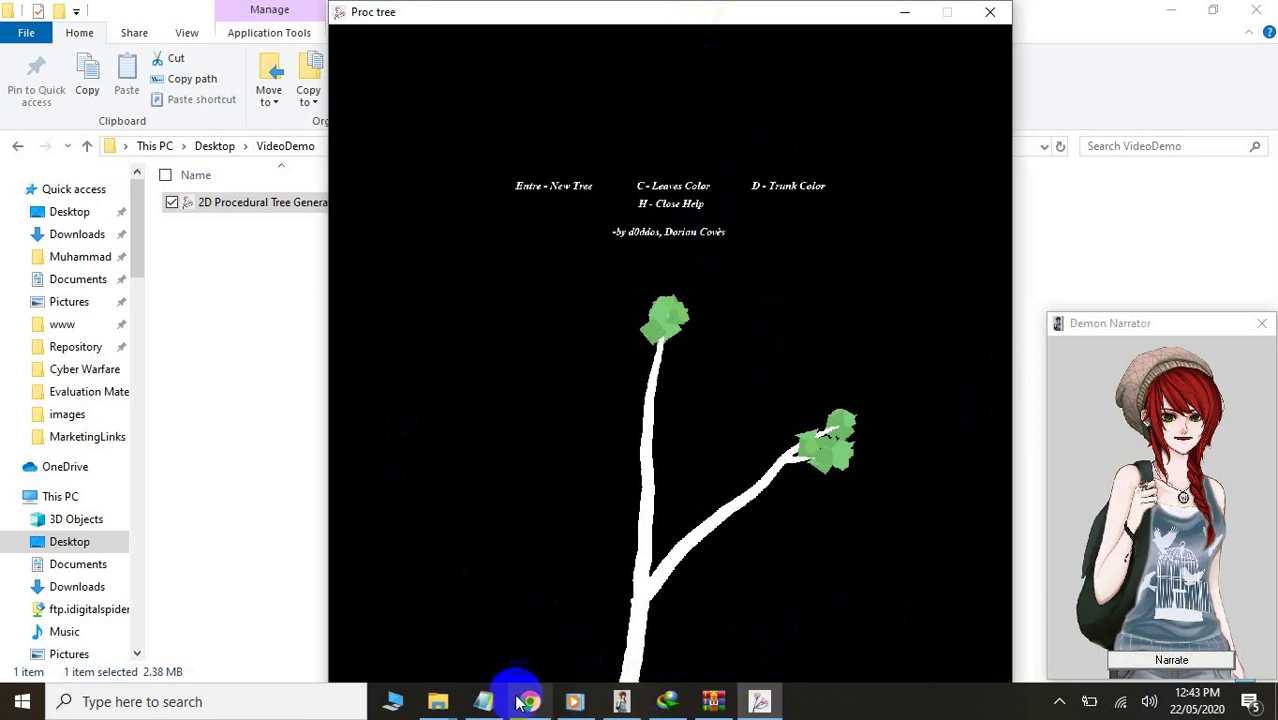
left_click(485, 700)
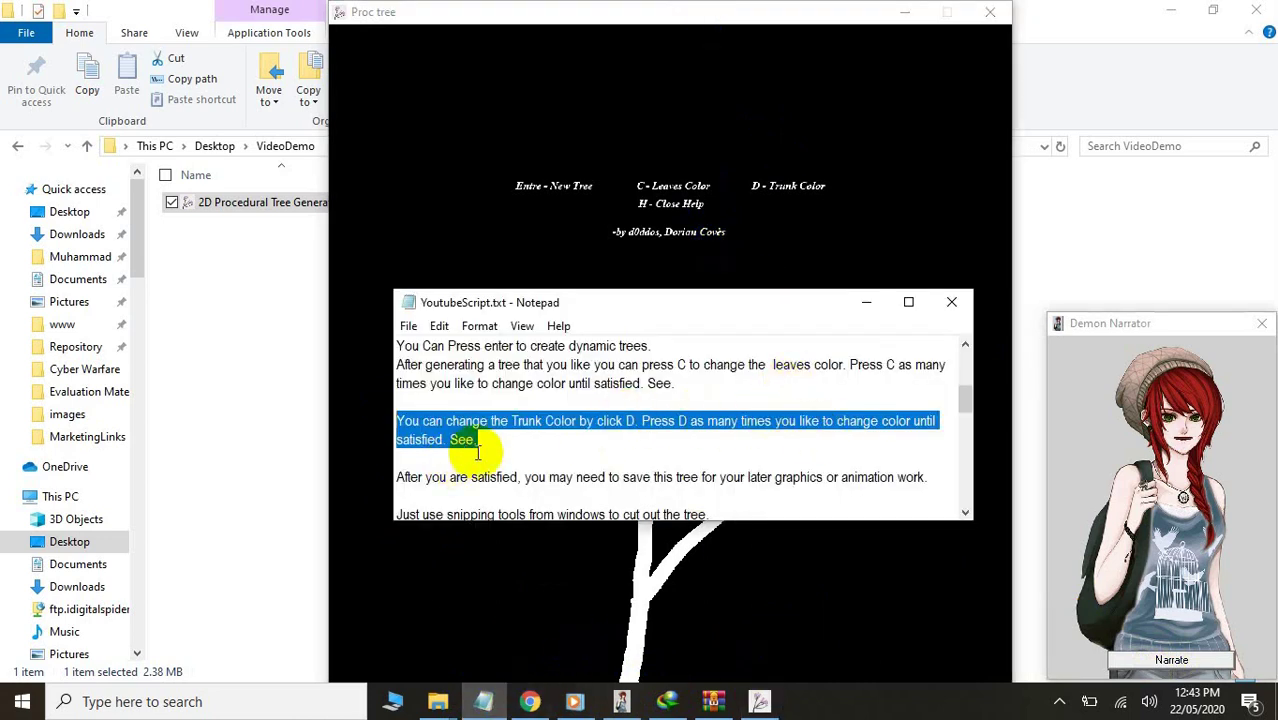
left_click(546, 582)
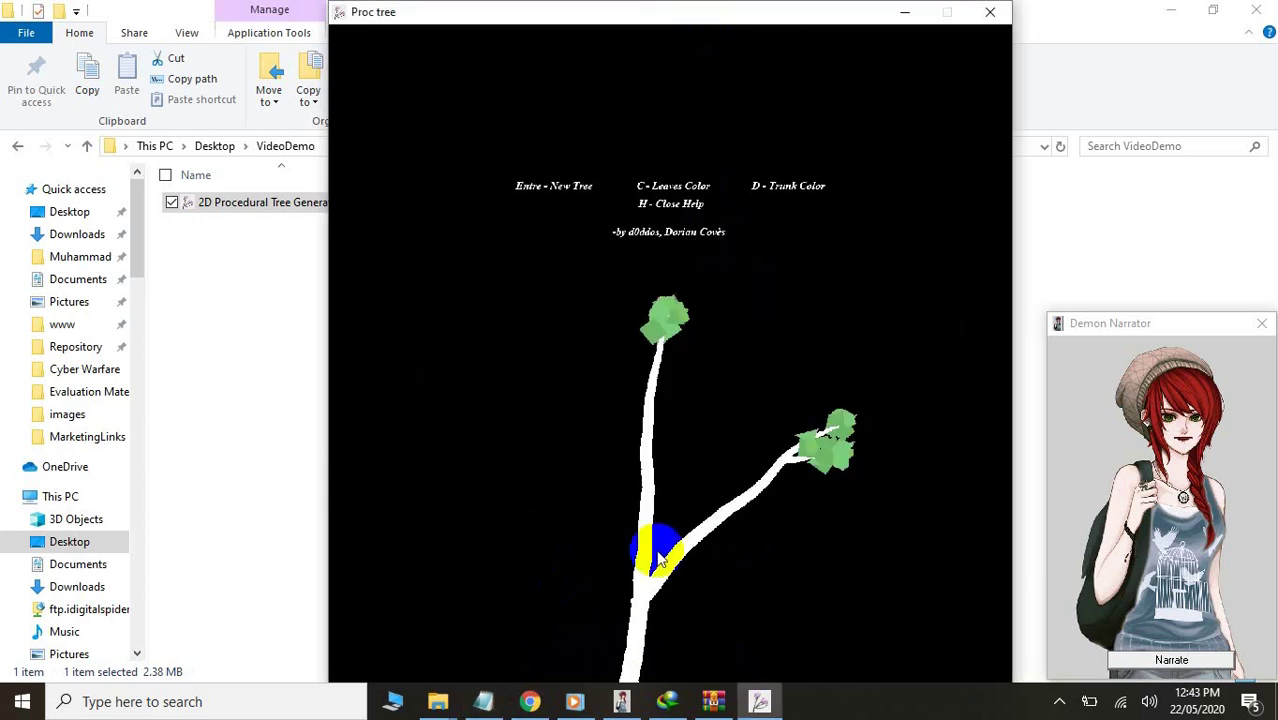
key("d")
key("d")
key("d")
key("d")
key("d")
key("d")
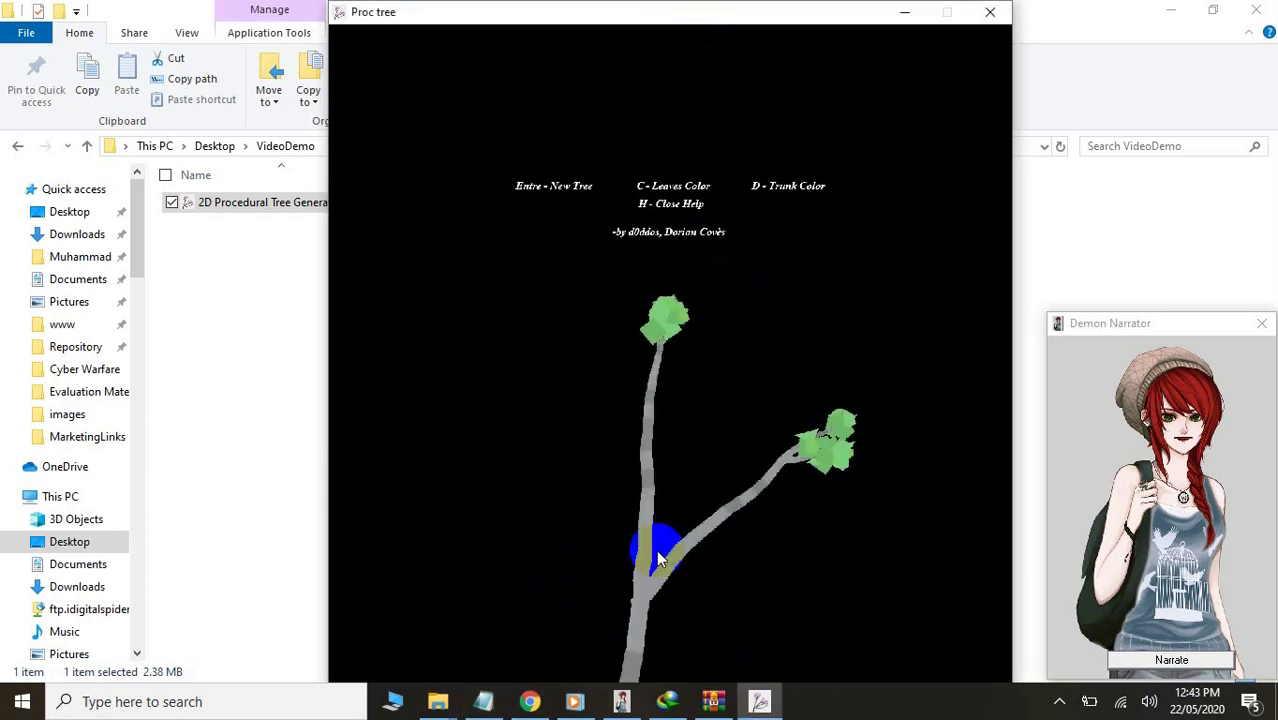
key("d")
key("d")
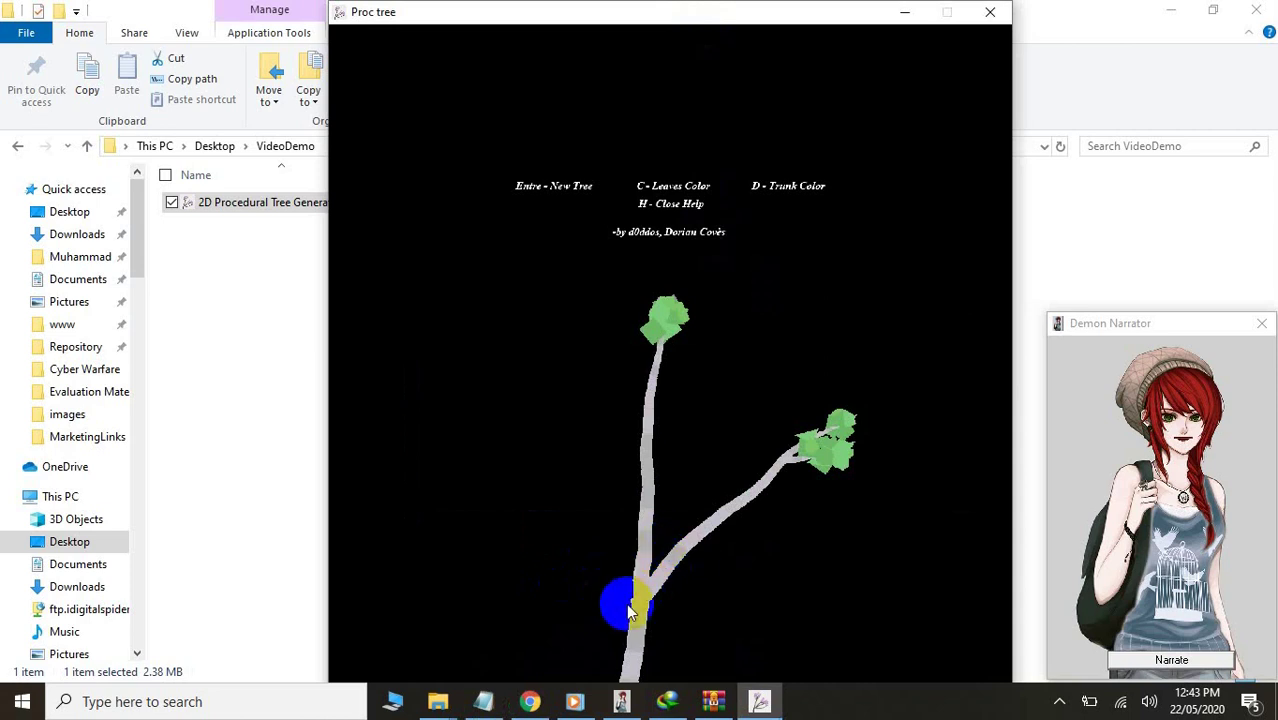
- Select the YoutubeScript.txt sentence about saving the tree for later graphics or animation work and narrate it with Demon Narrator
left_click(483, 701)
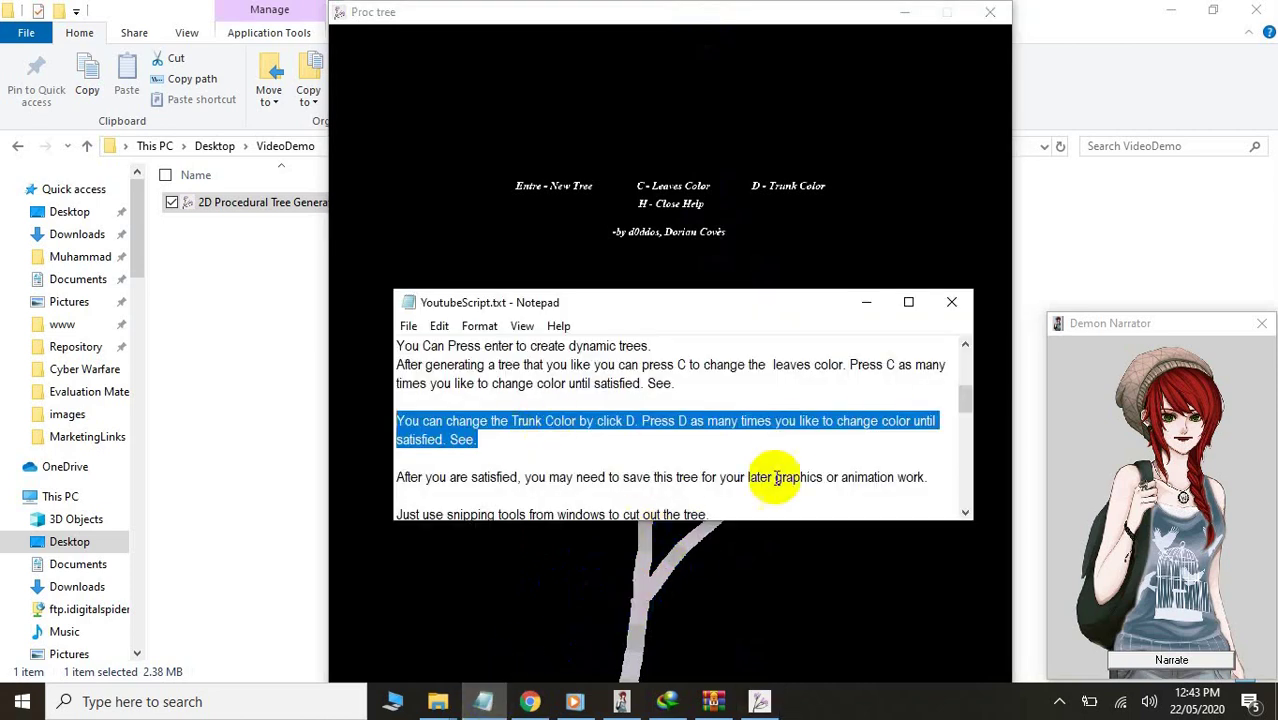
left_click_drag(925, 477, 405, 477)
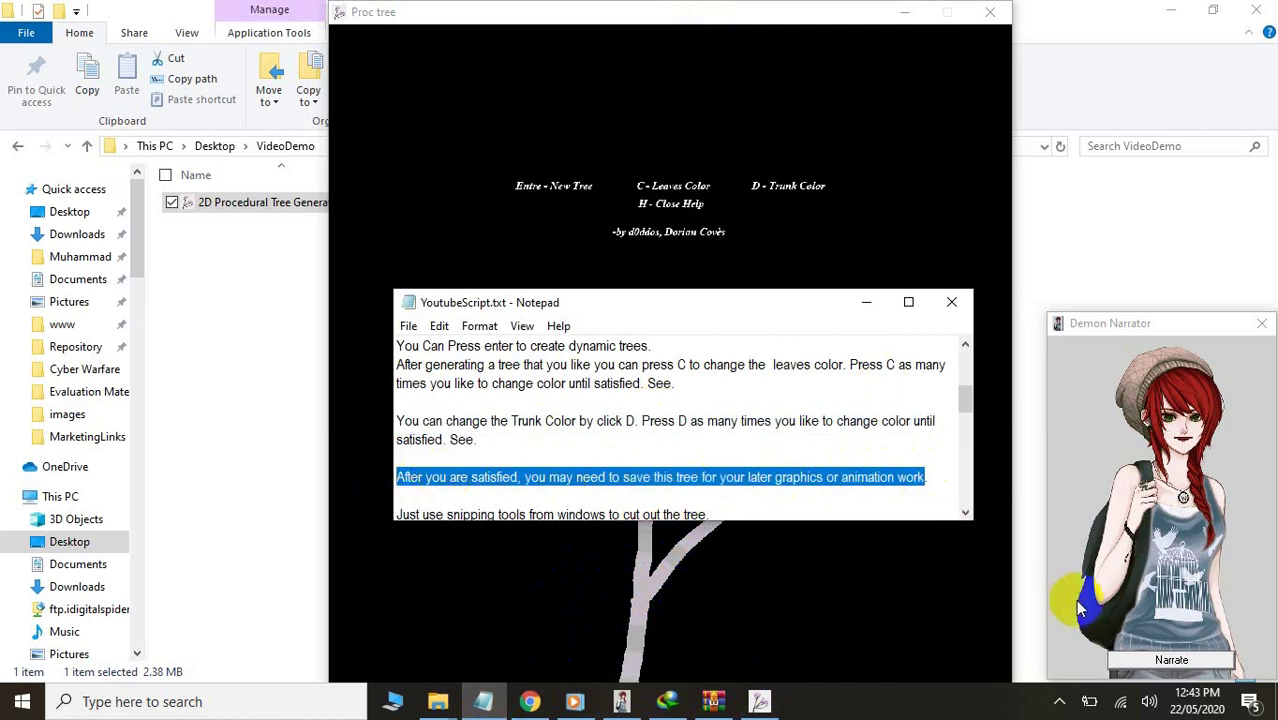
left_click(1120, 657)
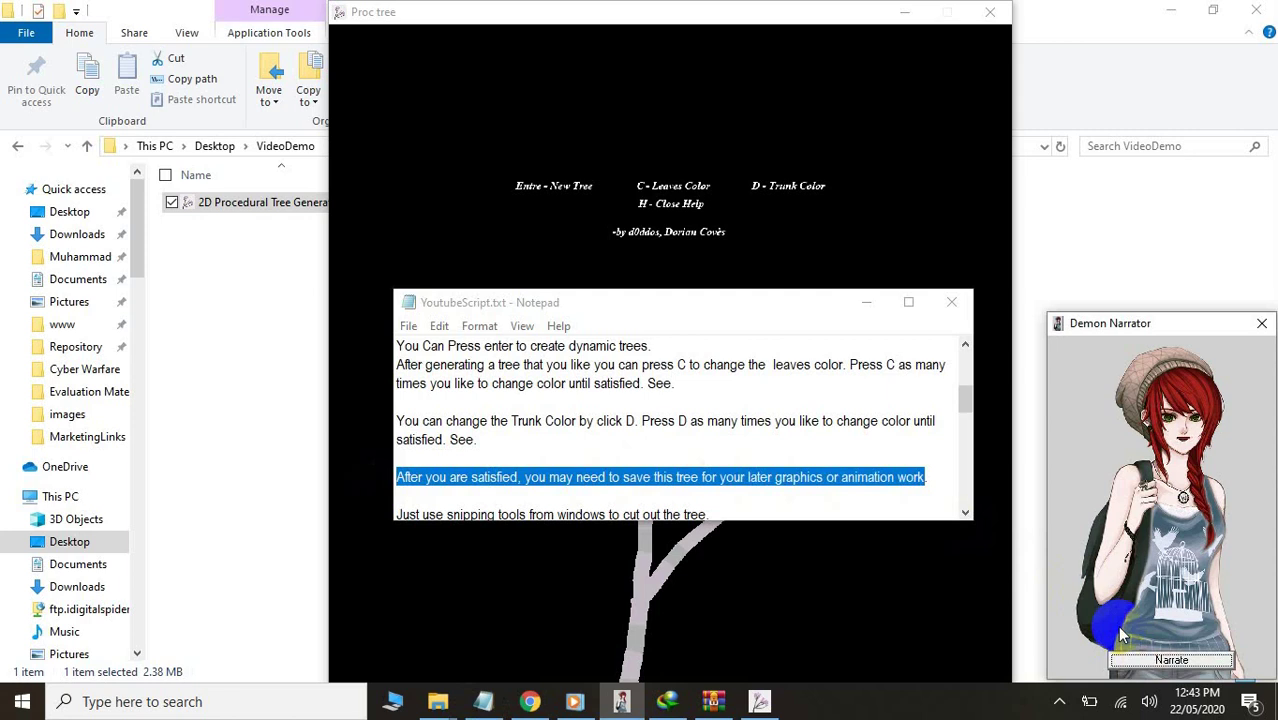
- Select the script sentence about cutting out the tree with the Windows snipping tools and narrate it with Demon Narrator
left_click(965, 512)
left_click(965, 512)
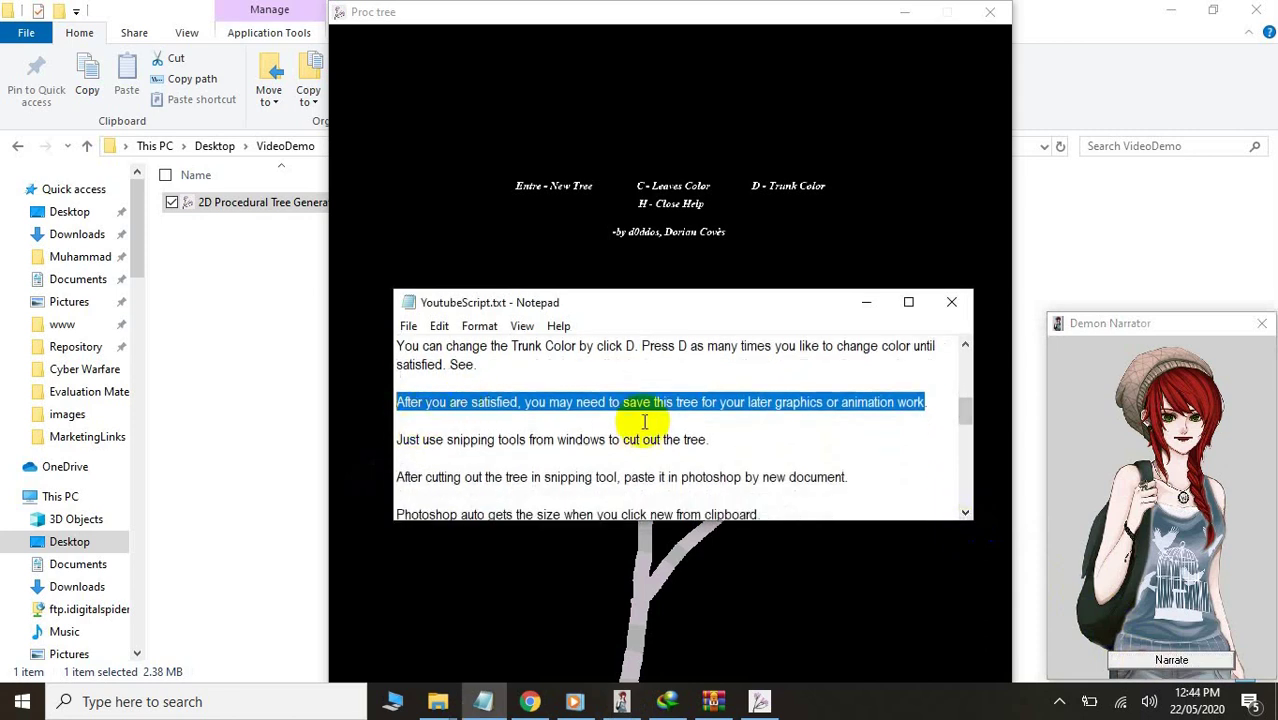
left_click_drag(708, 440, 371, 448)
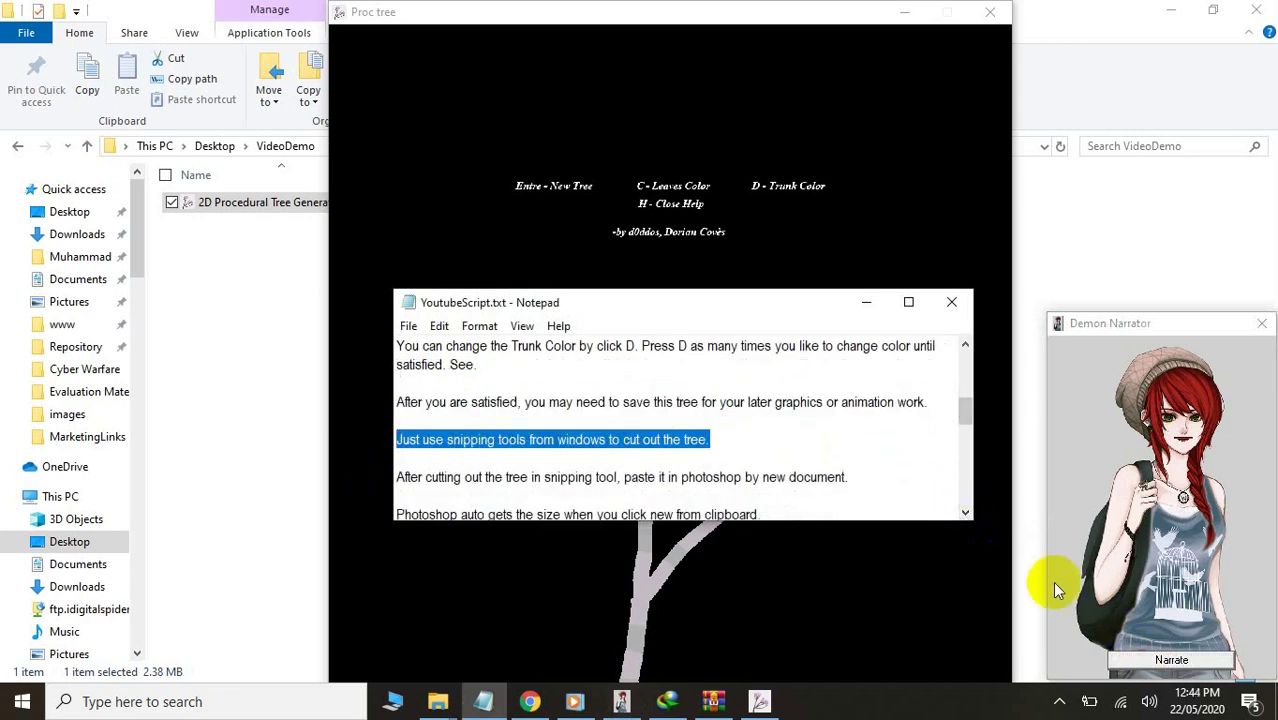
left_click(1143, 657)
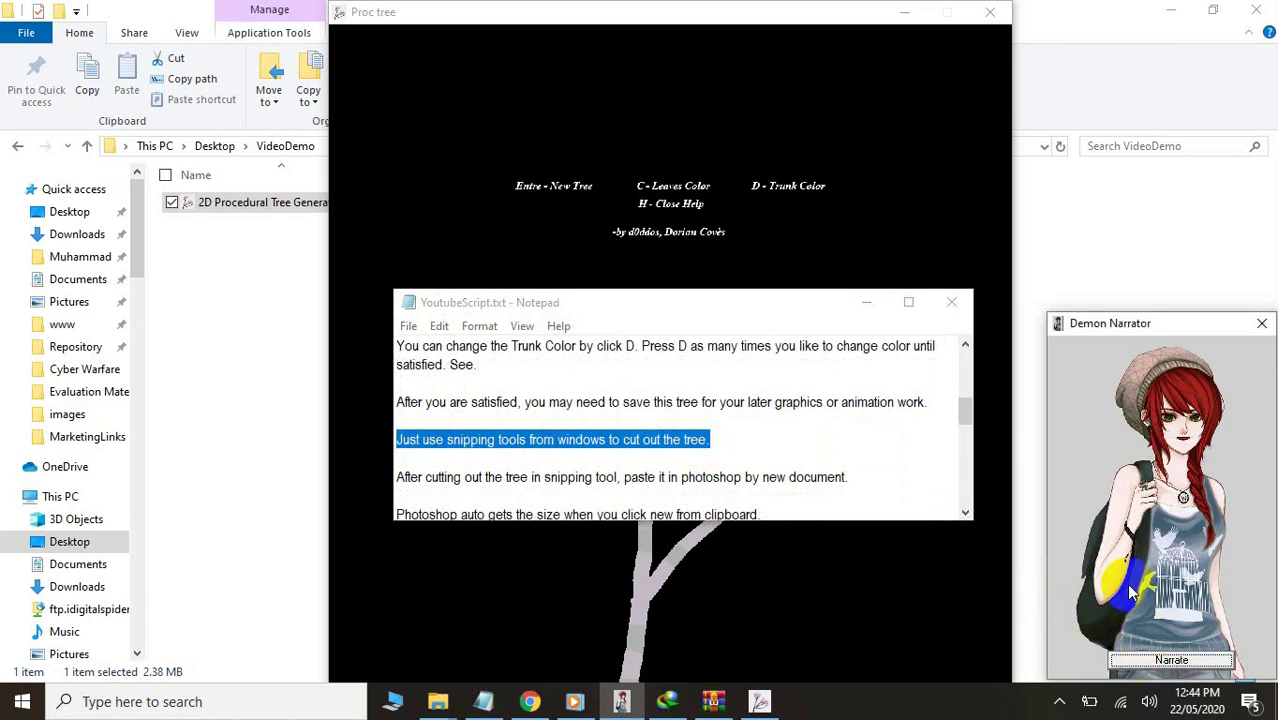
- Bring Proc tree forward, open Snipping Tool and capture a rectangular snip of the whole tree without the help text
left_click(570, 28)
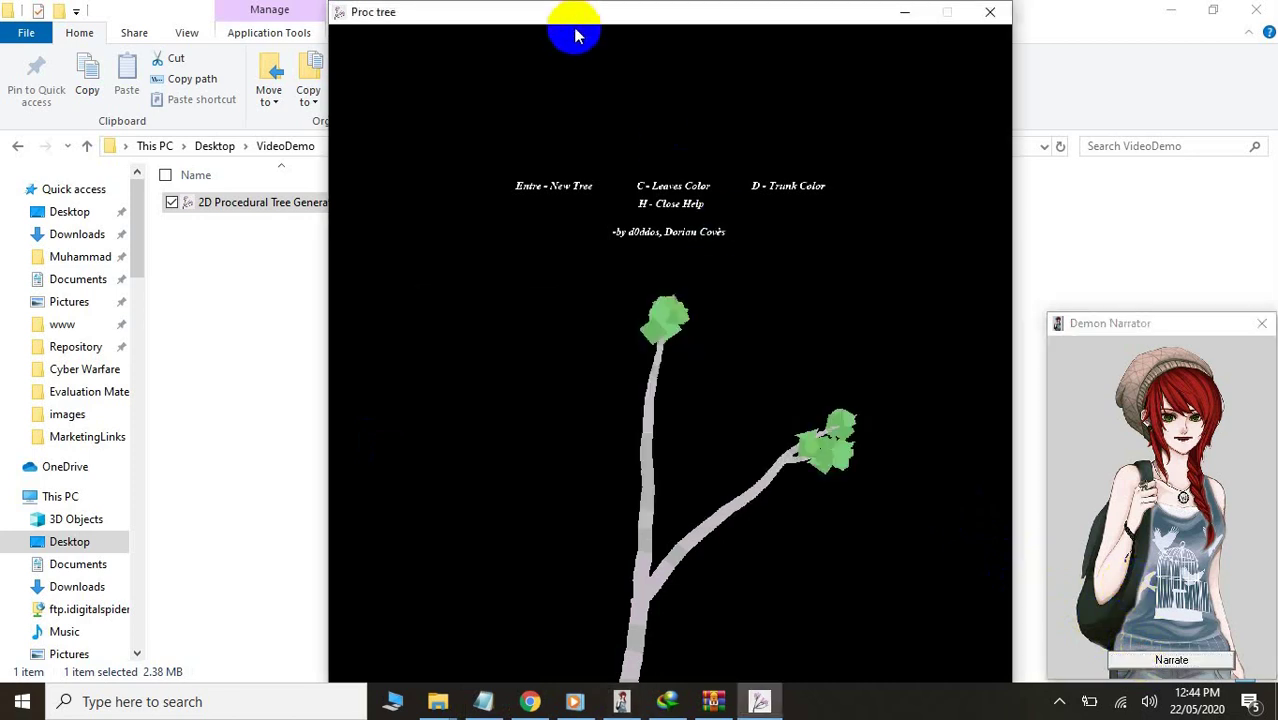
key("super")
type("snip")
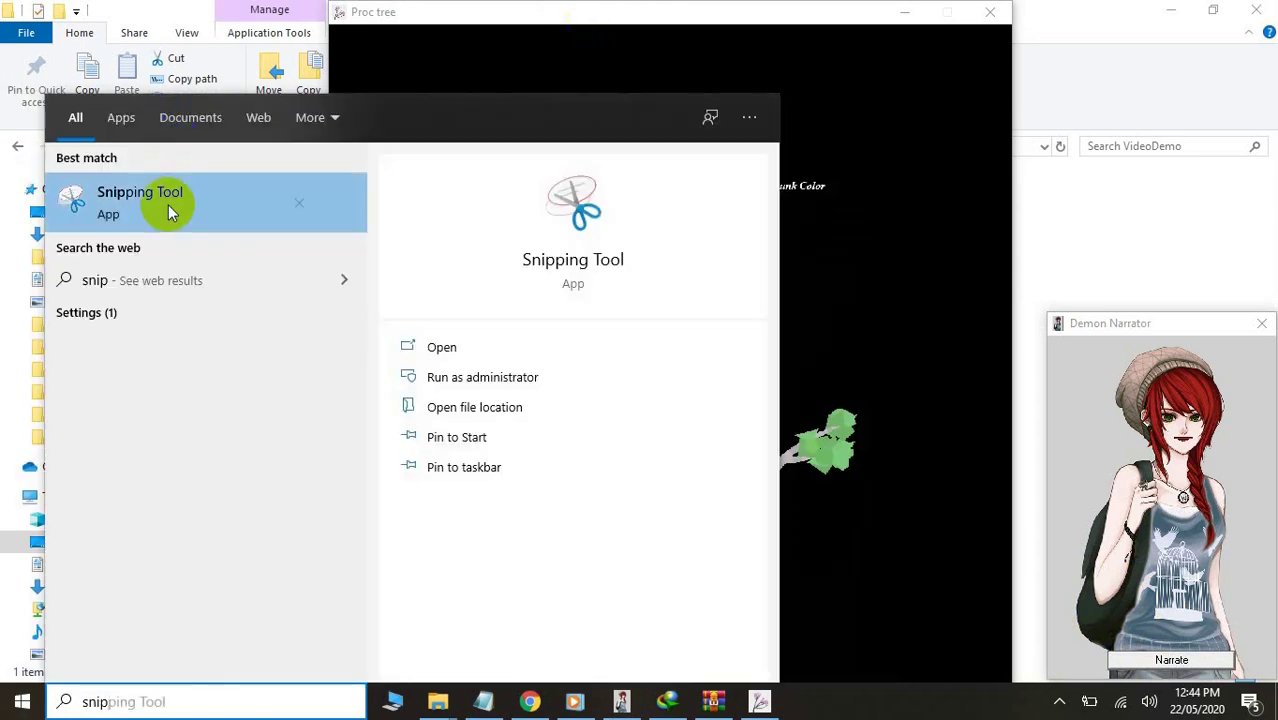
left_click(168, 210)
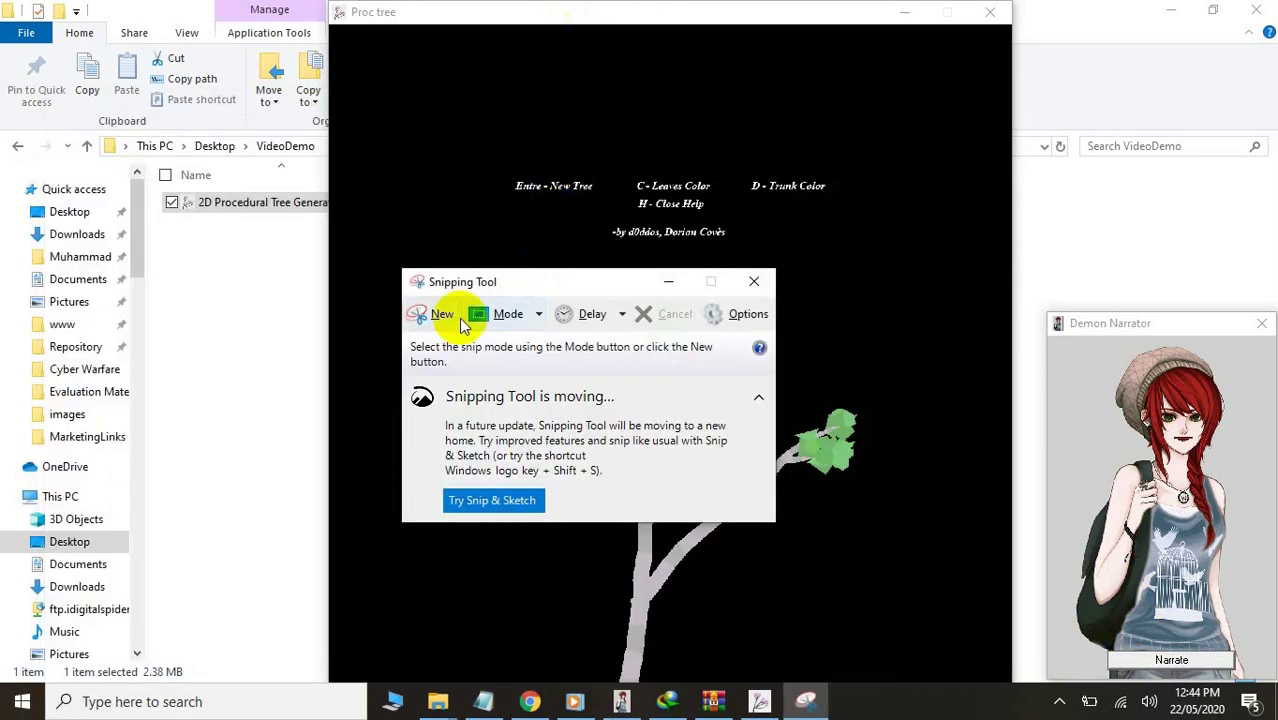
left_click(459, 318)
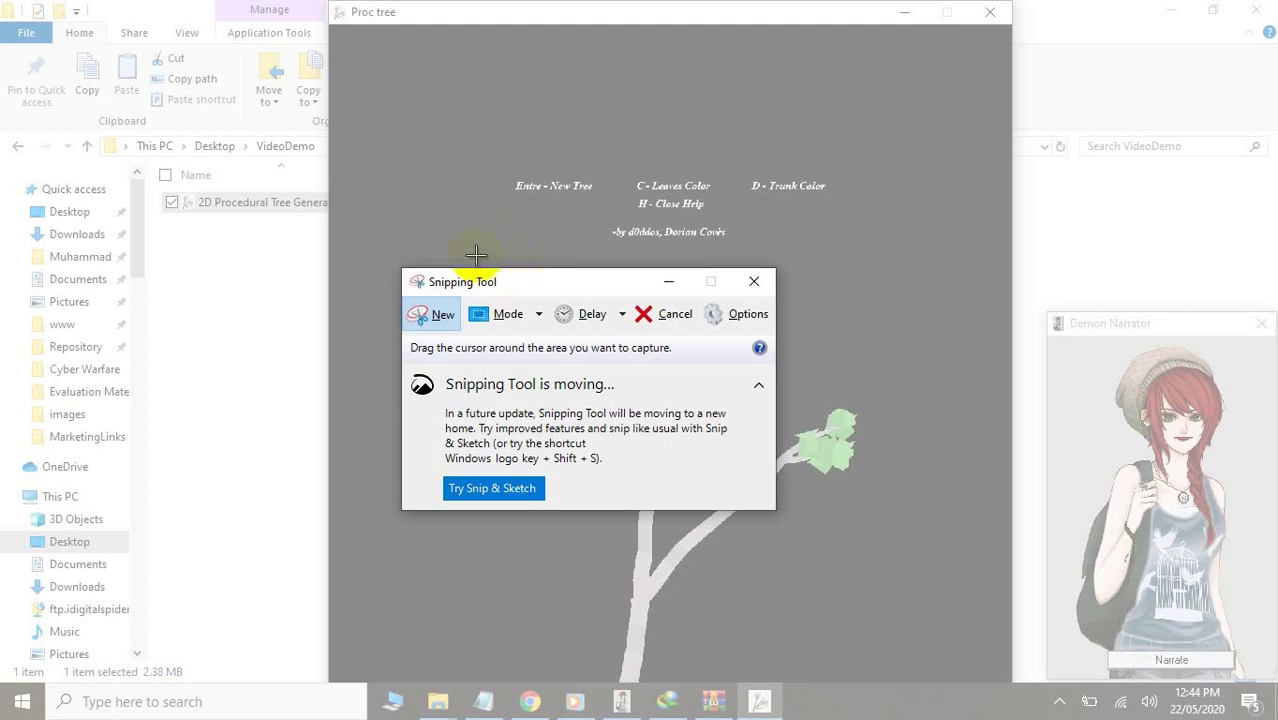
left_click_drag(454, 256, 900, 677)
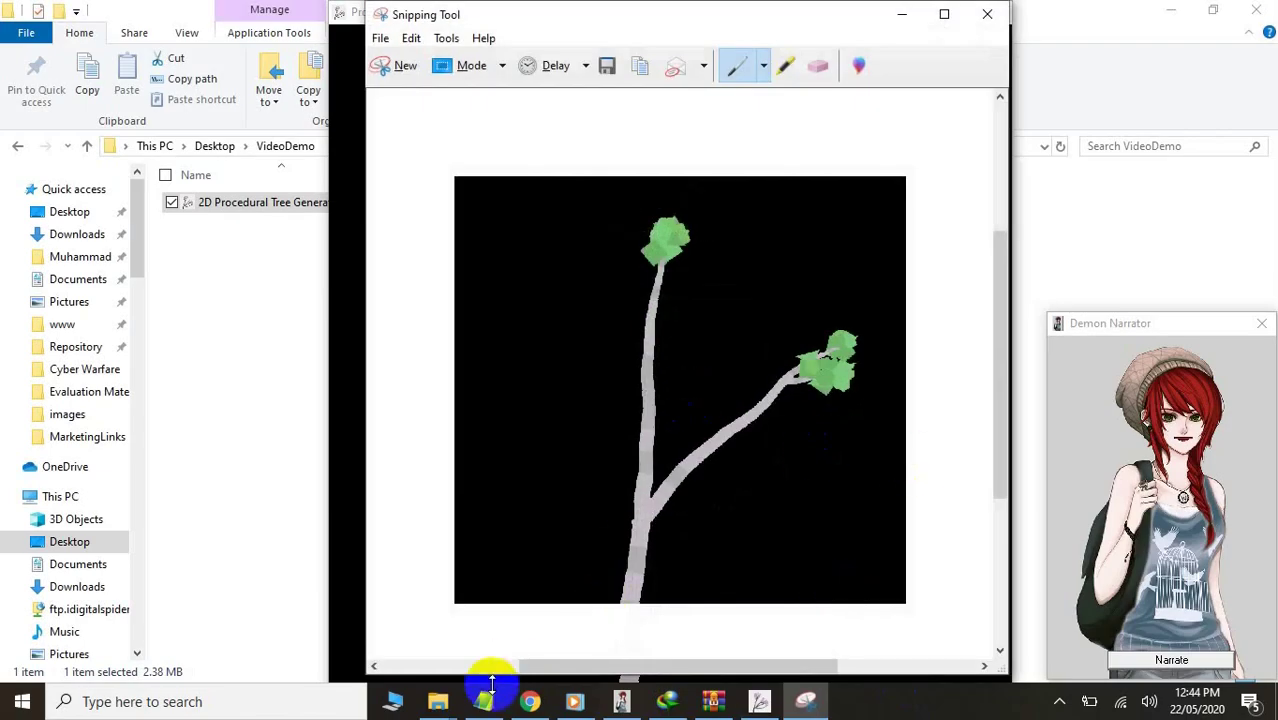
- Select the YoutubeScript.txt sentence about pasting the cut-out tree into a new Photoshop document and narrate it with Demon Narrator
left_click(485, 700)
left_click(843, 476)
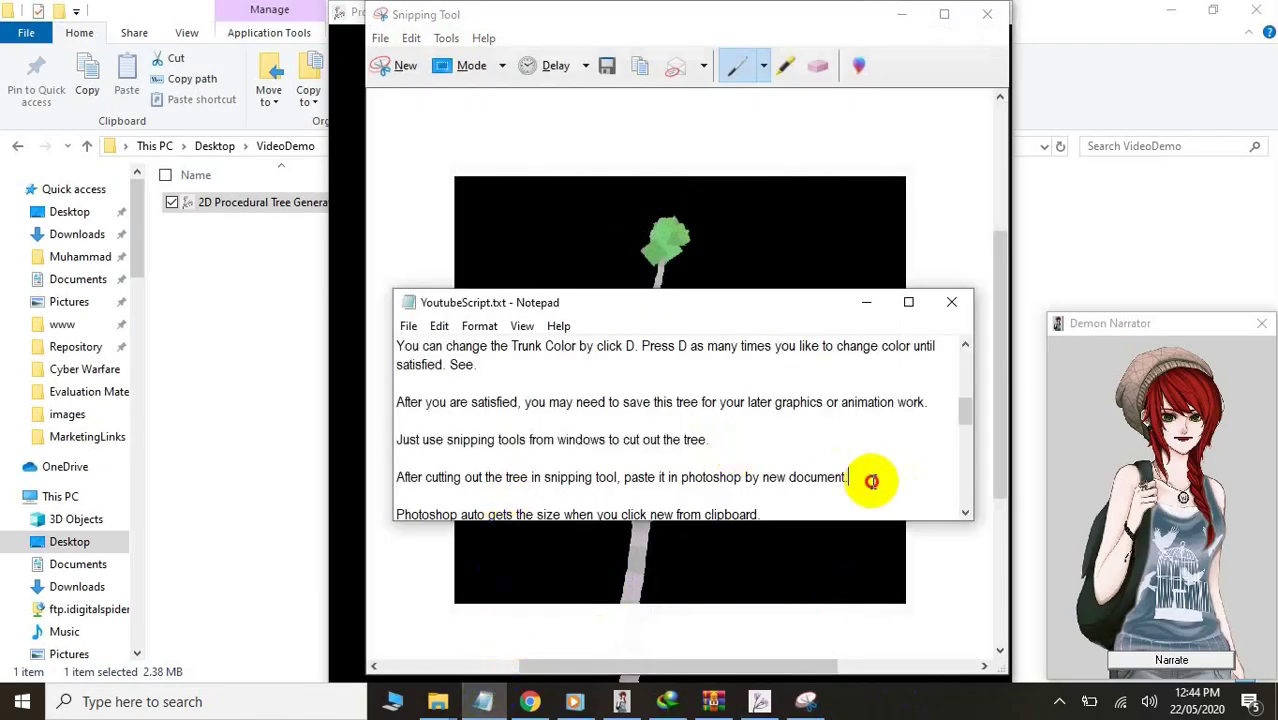
left_click(408, 468, "shift")
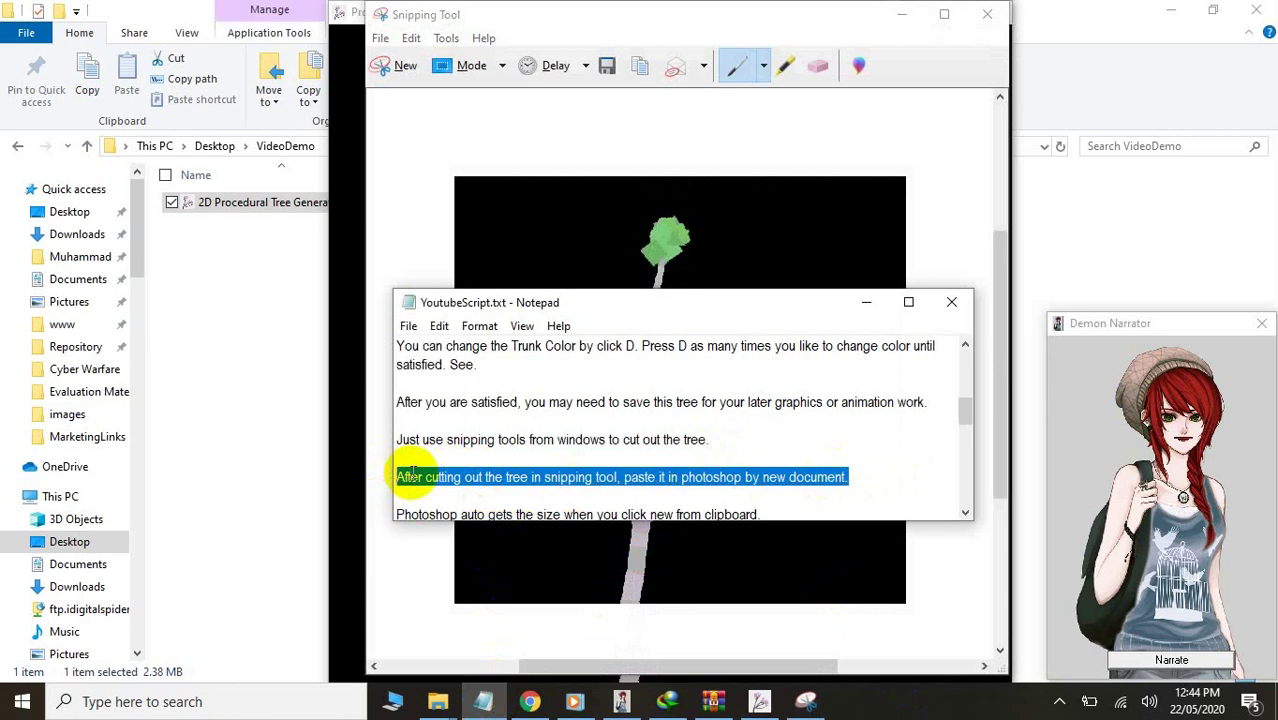
left_click(1201, 664)
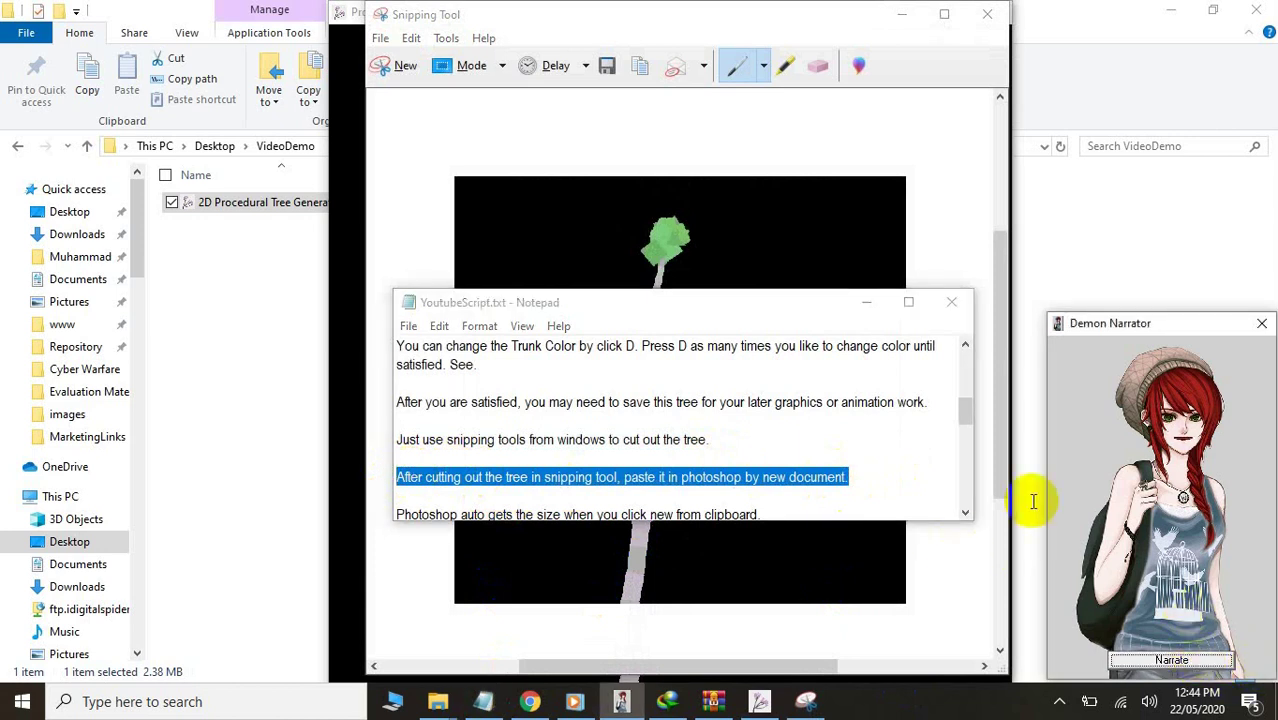
- Return to Snipping Tool and copy the captured tree image to the clipboard
left_click(628, 24)
right_click(639, 218)
left_click(610, 256)
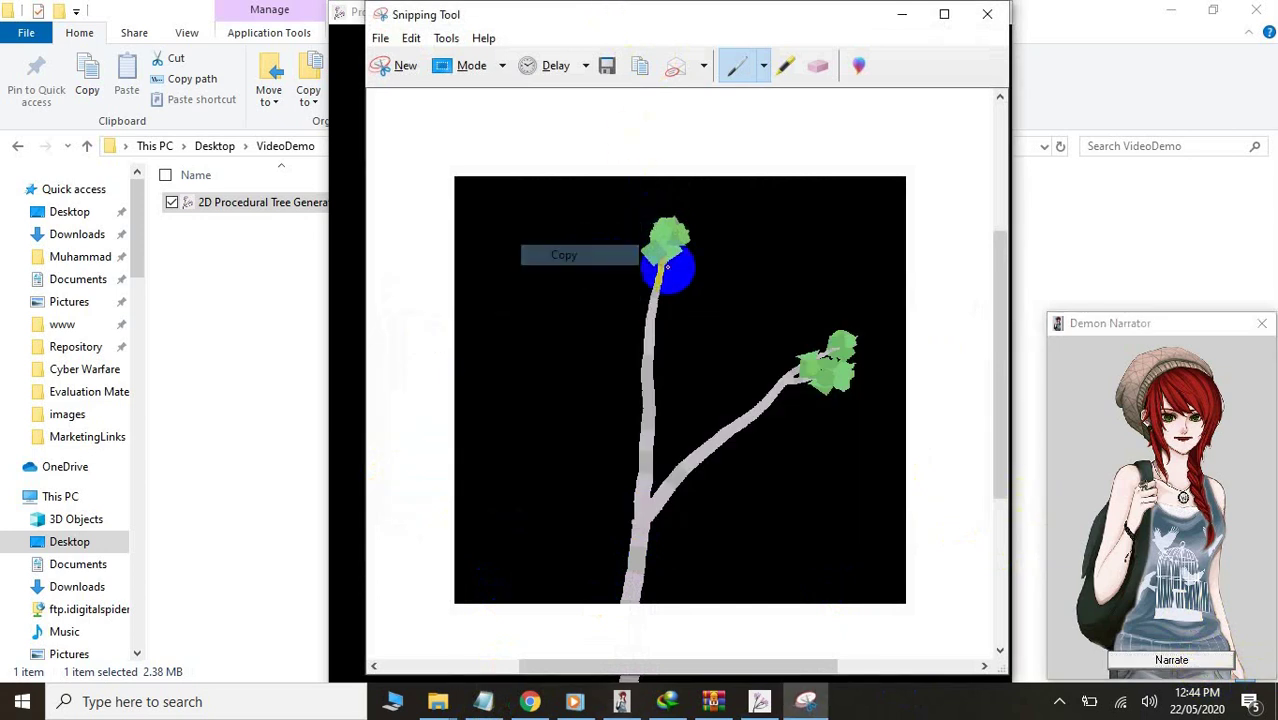
- Launch Photoshop with the Run command ps and open the settings for a new document
key("super+r")
type("ps")
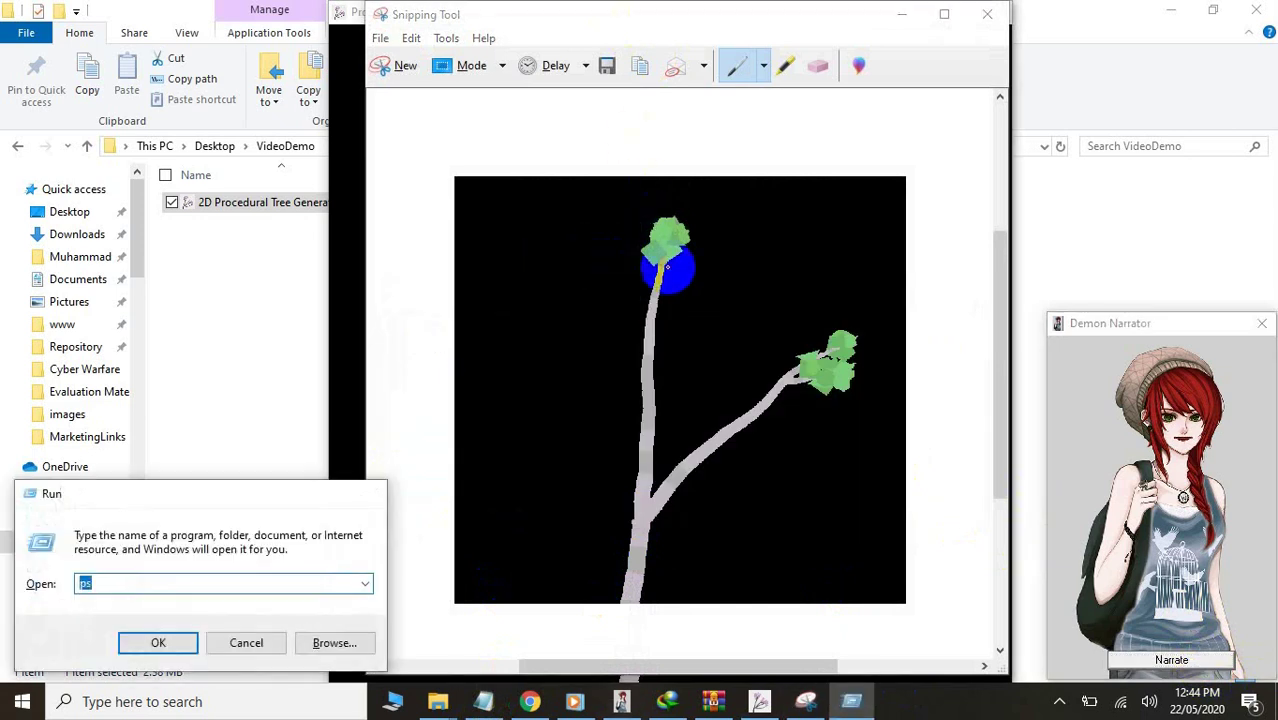
key("Return")
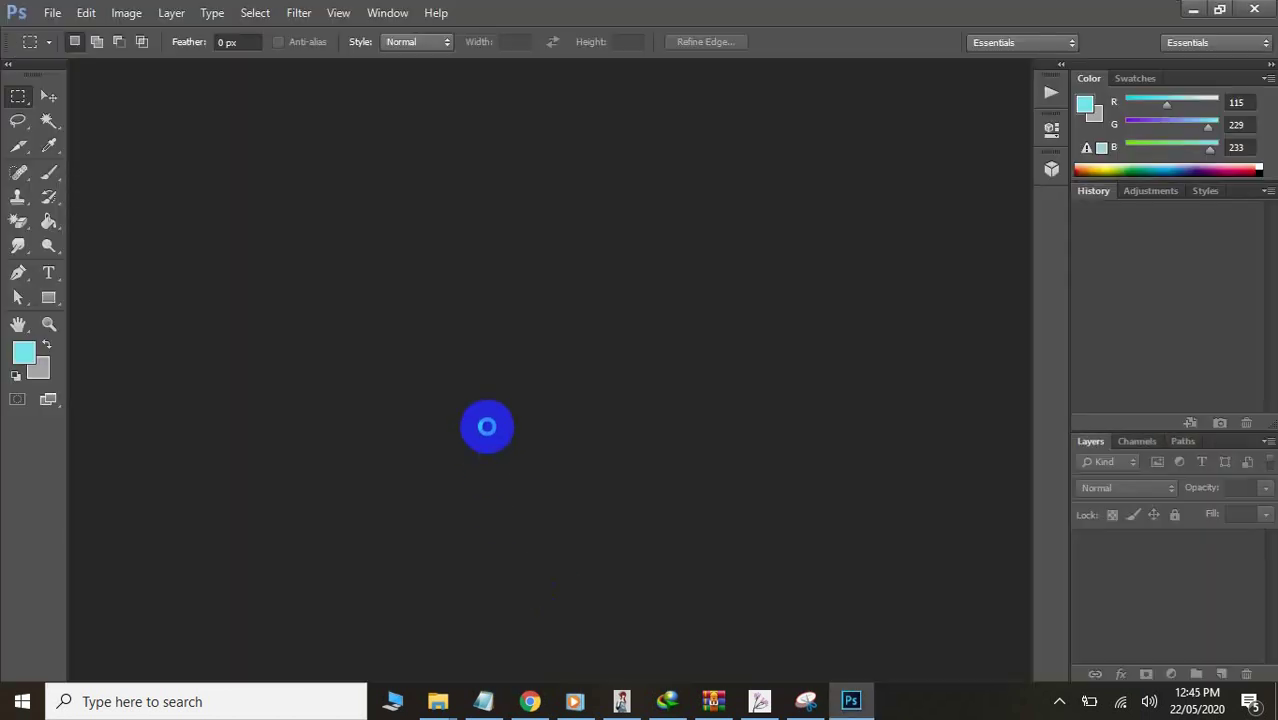
left_click(50, 13)
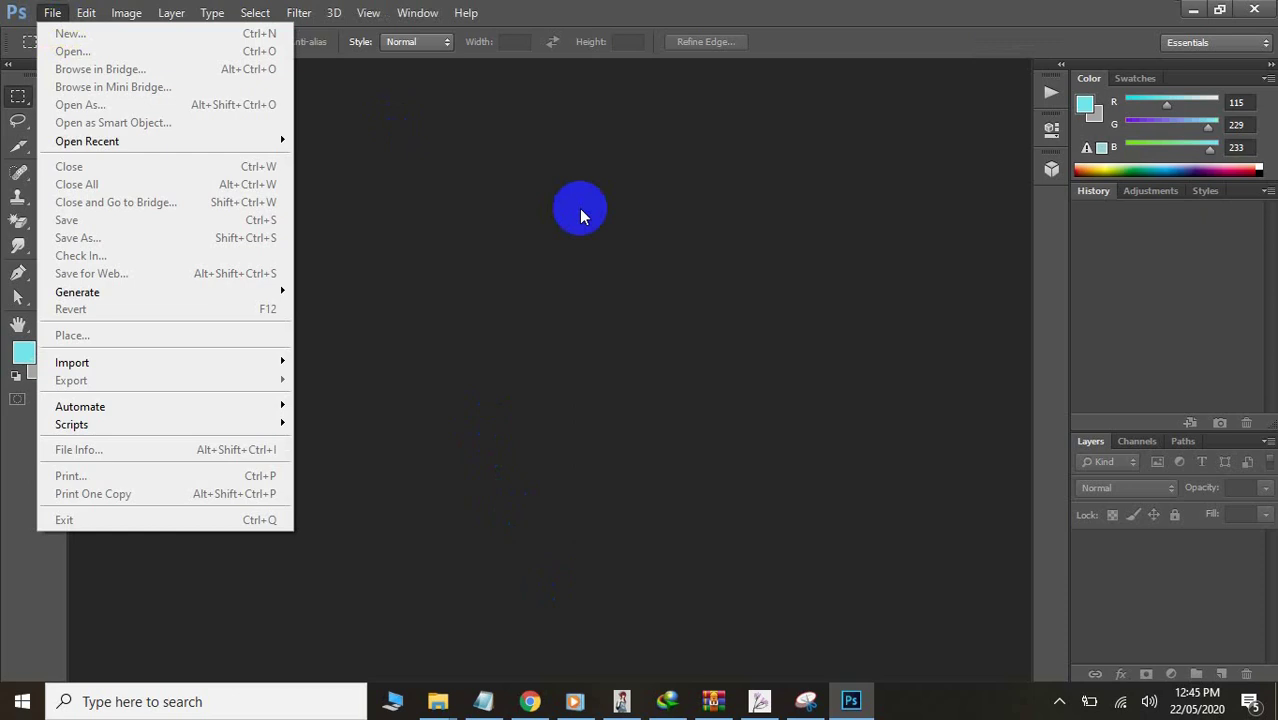
left_click(579, 208)
left_click(52, 13)
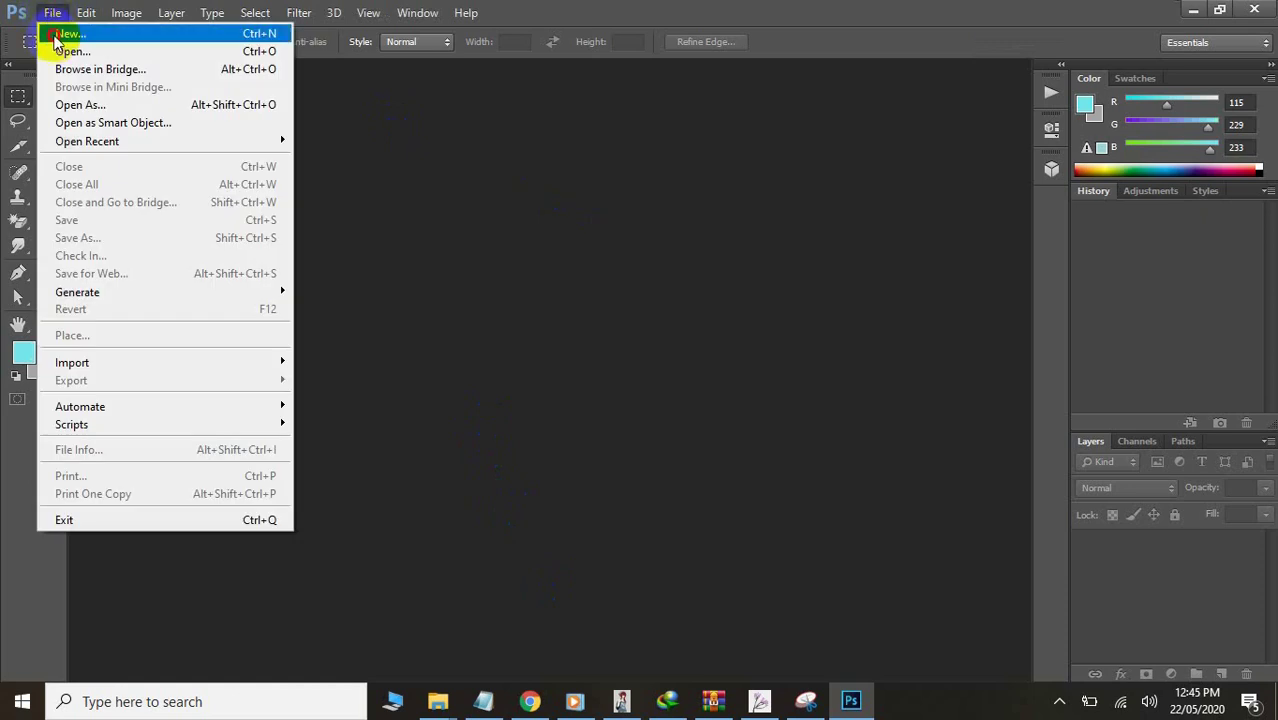
left_click(55, 31)
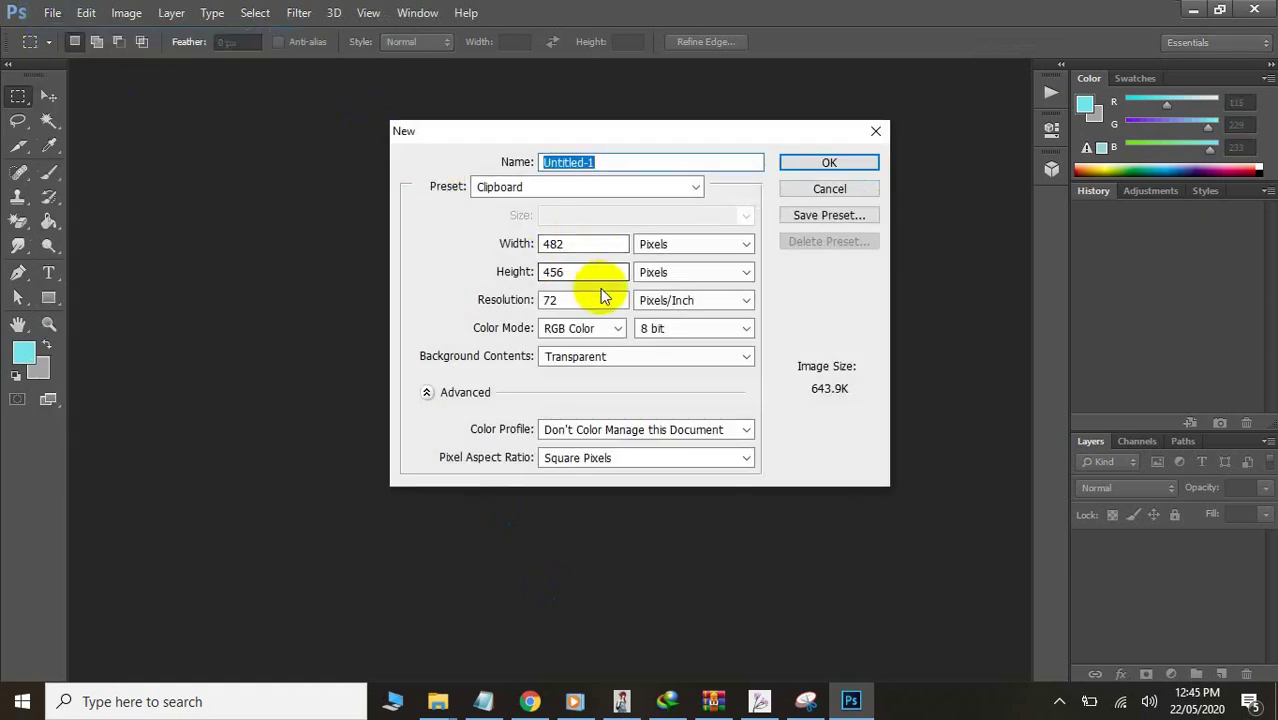
- Select the YoutubeScript.txt sentence about Photoshop getting the size from the clipboard and narrate it with Demon Narrator
left_click(484, 701)
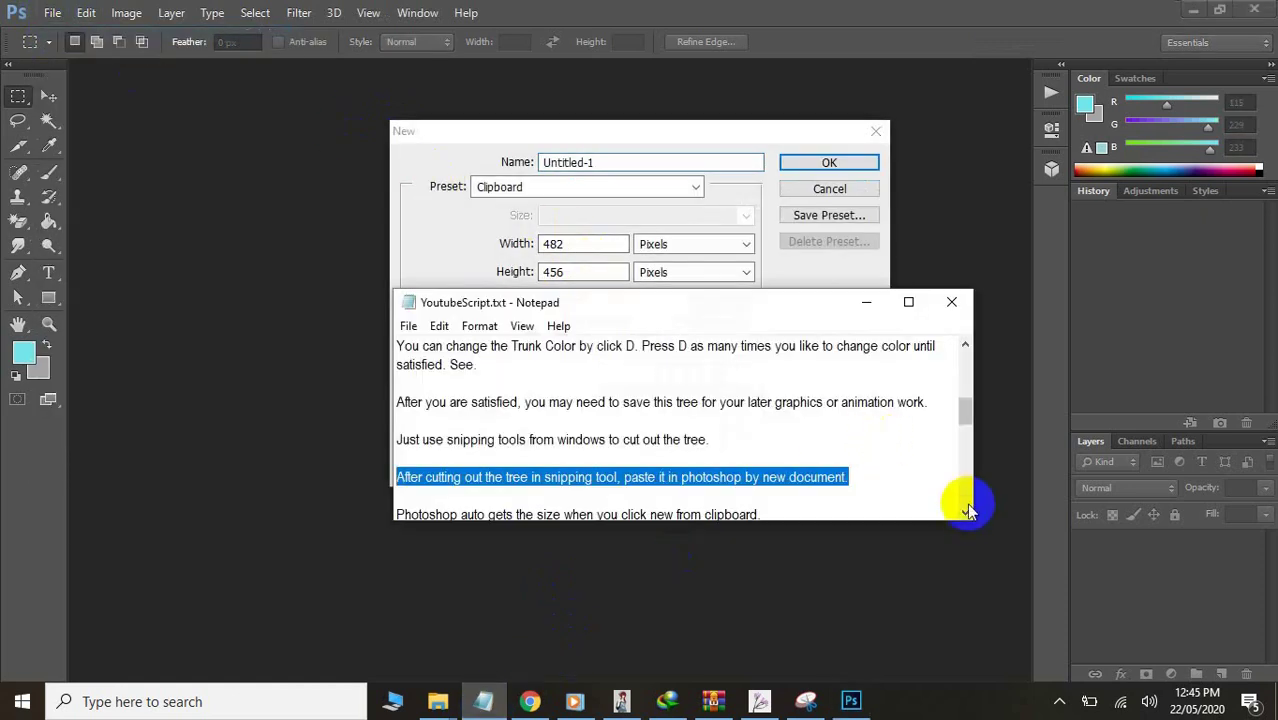
left_click(965, 512)
left_click(966, 514)
left_click(966, 514)
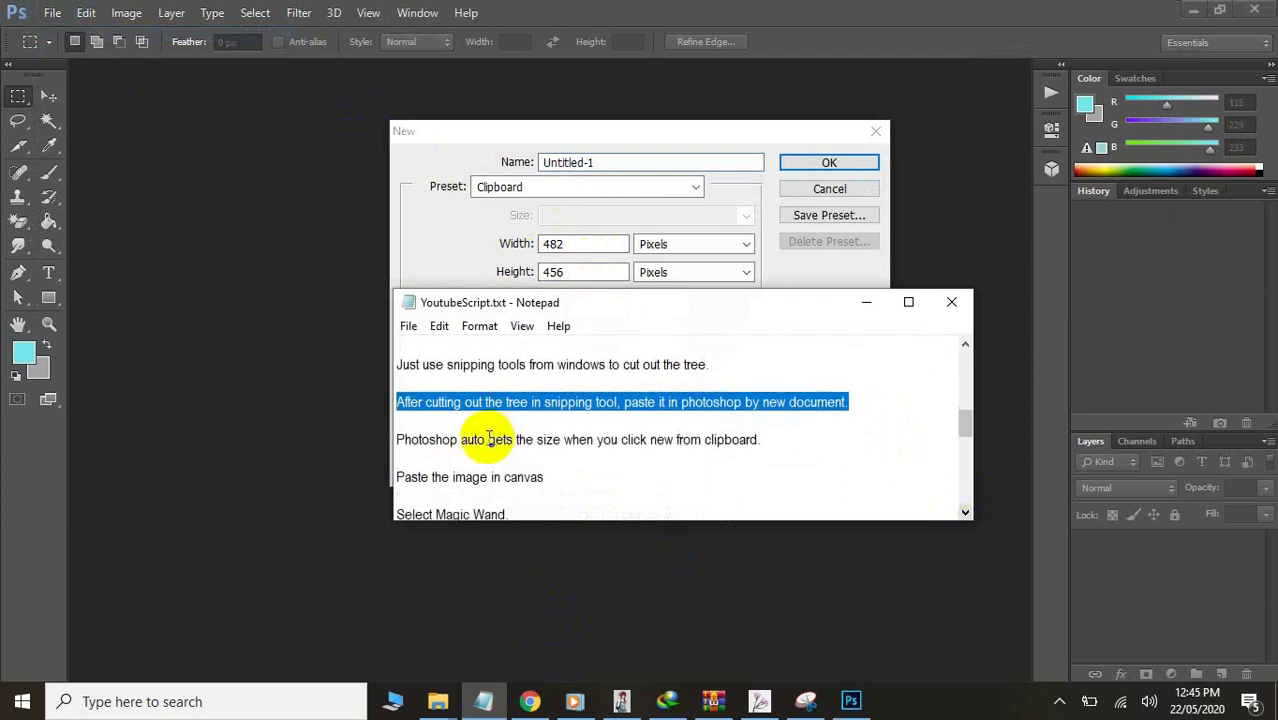
left_click_drag(782, 439, 388, 443)
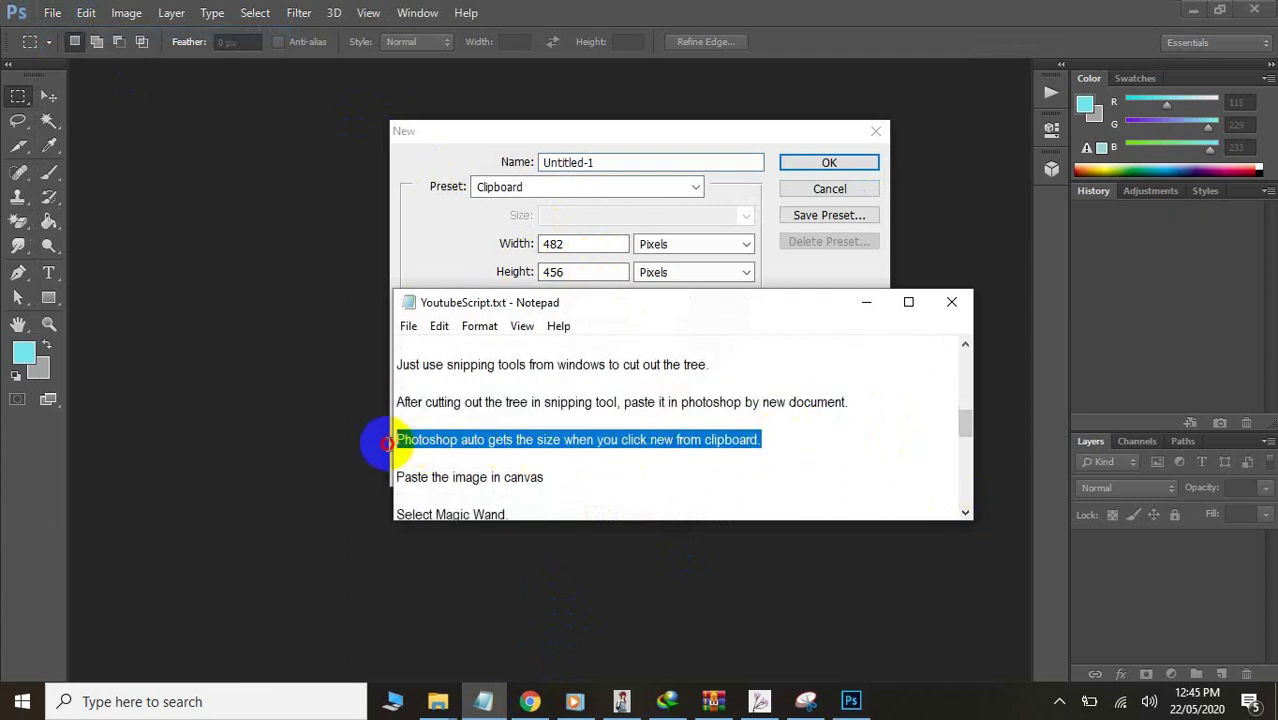
left_click(621, 701)
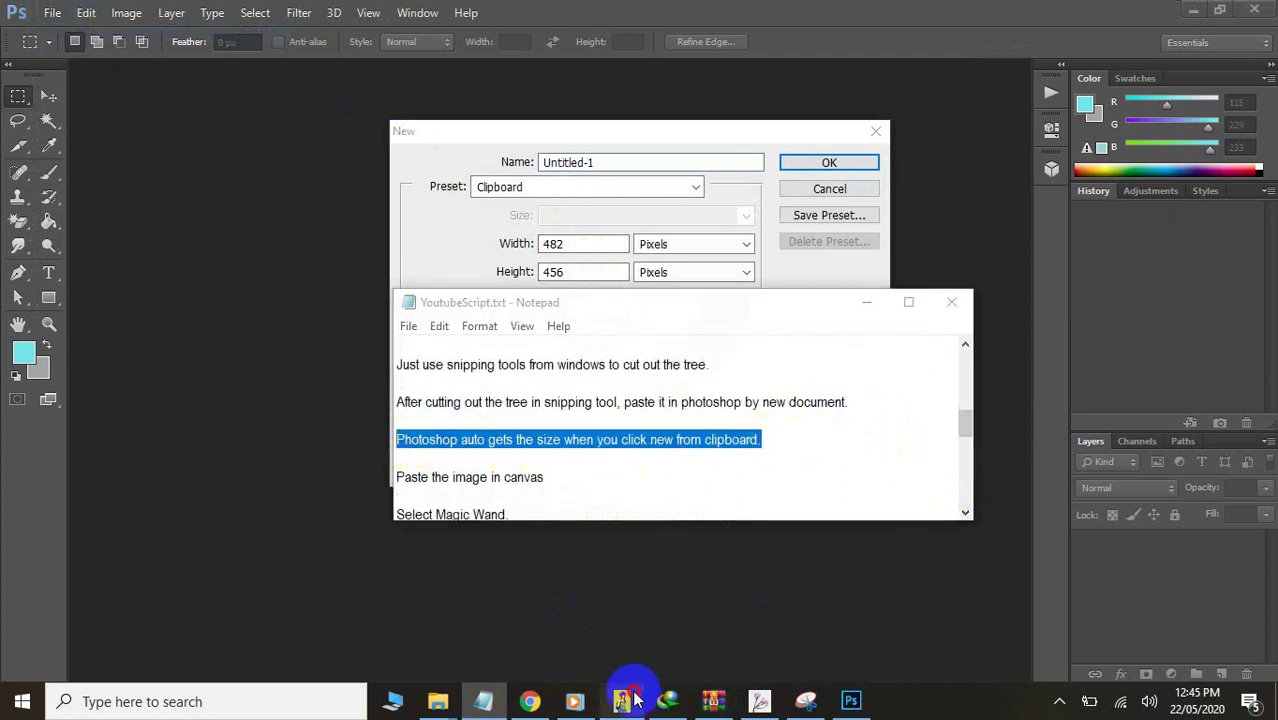
left_click(1162, 661)
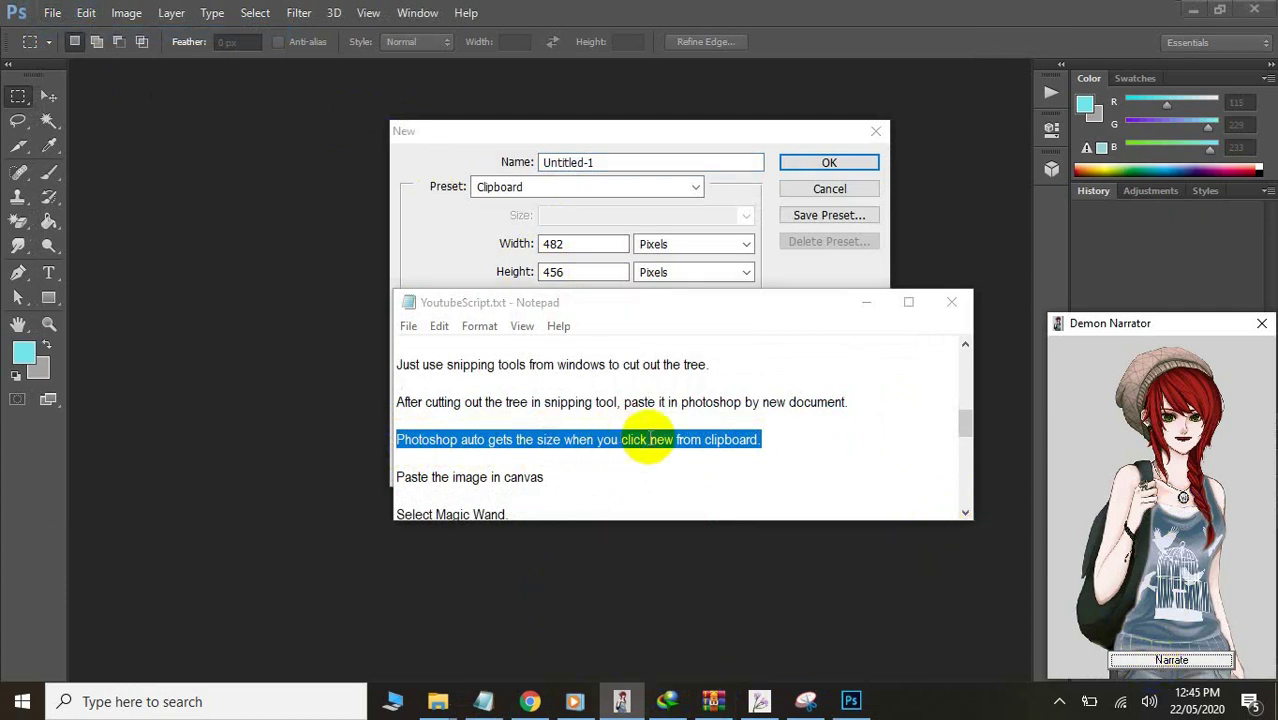
- Select the script line "Paste the image in canvas", narrate it with Demon Narrator and return to Photoshop
left_click(558, 480)
left_click_drag(558, 480, 392, 480)
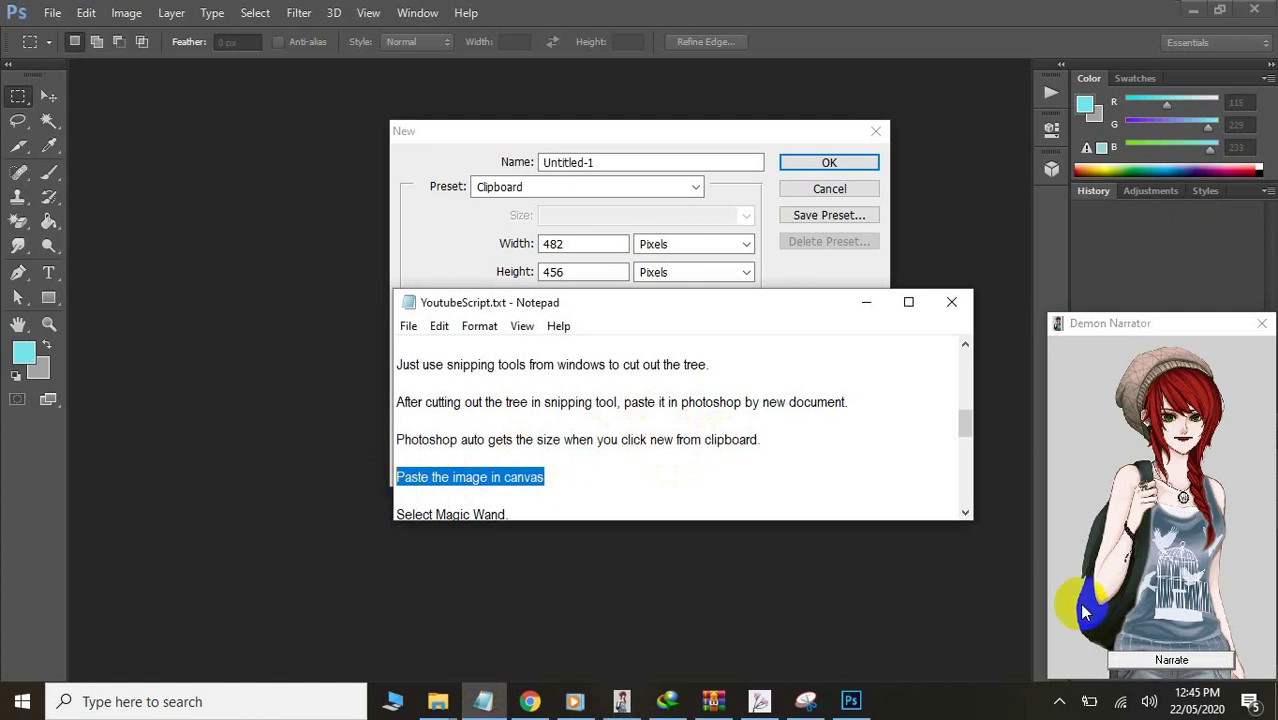
left_click(1203, 661)
left_click(762, 584)
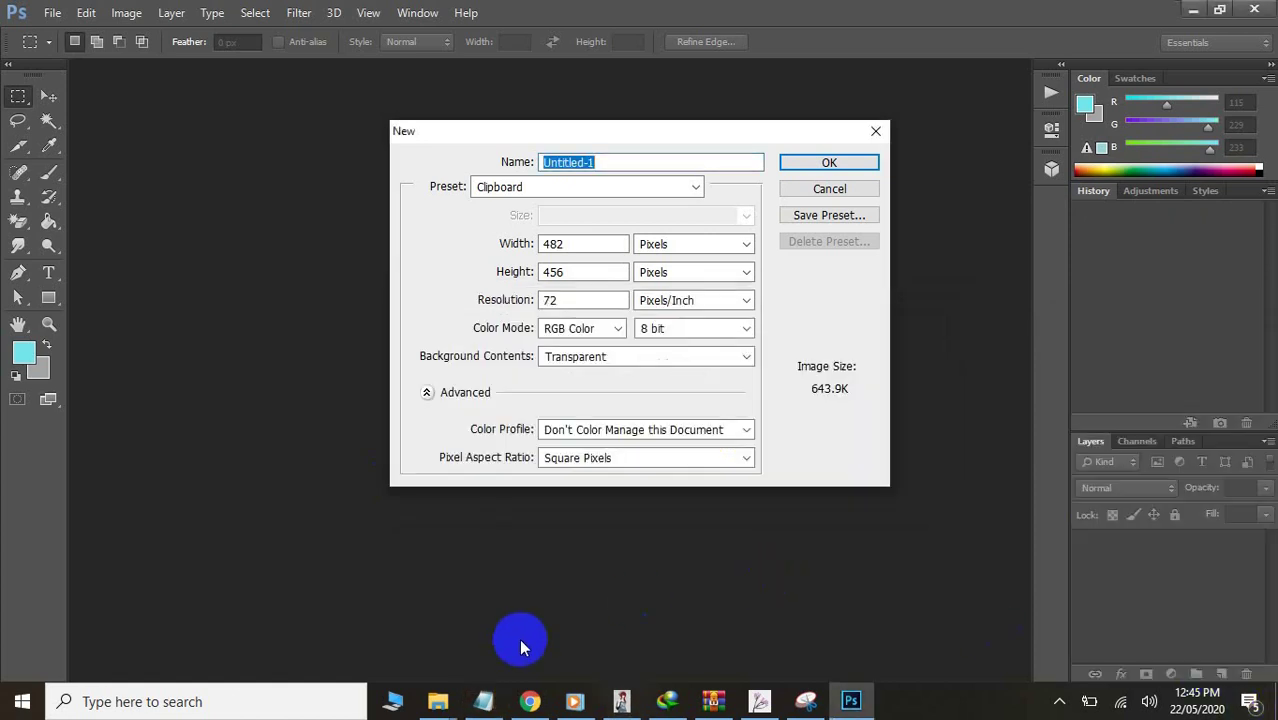
- Revisit the tree capture in Snipping Tool and create a transparent 482 x 456 pixel Photoshop document from the Clipboard preset
left_click(485, 699)
left_click(806, 700)
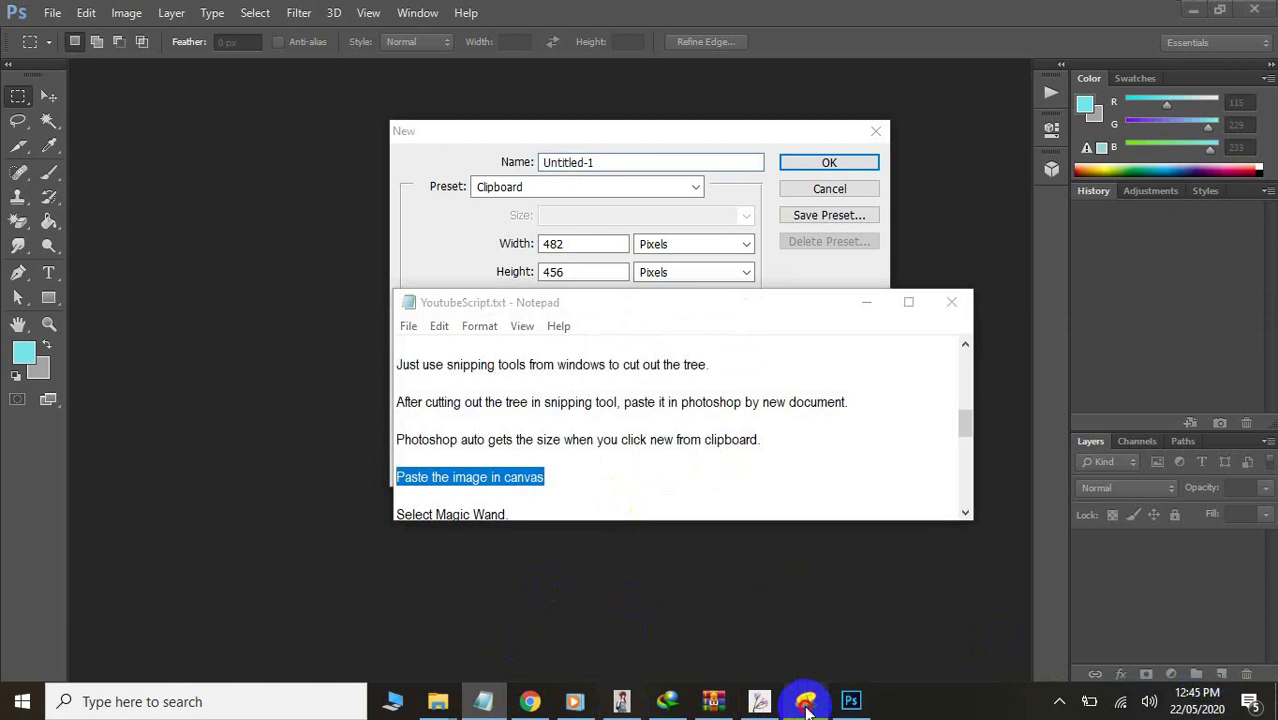
right_click(649, 427)
left_click(570, 453)
left_click(322, 391)
key("ctrl+n")
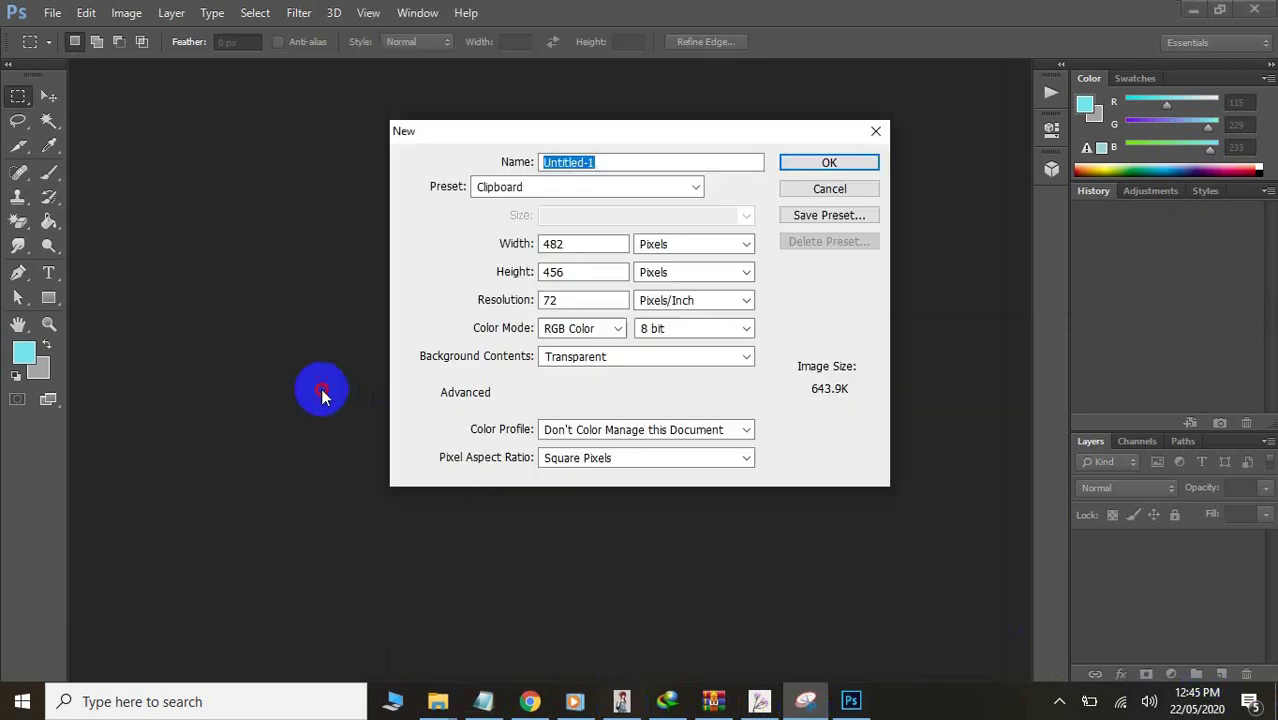
left_click(812, 170)
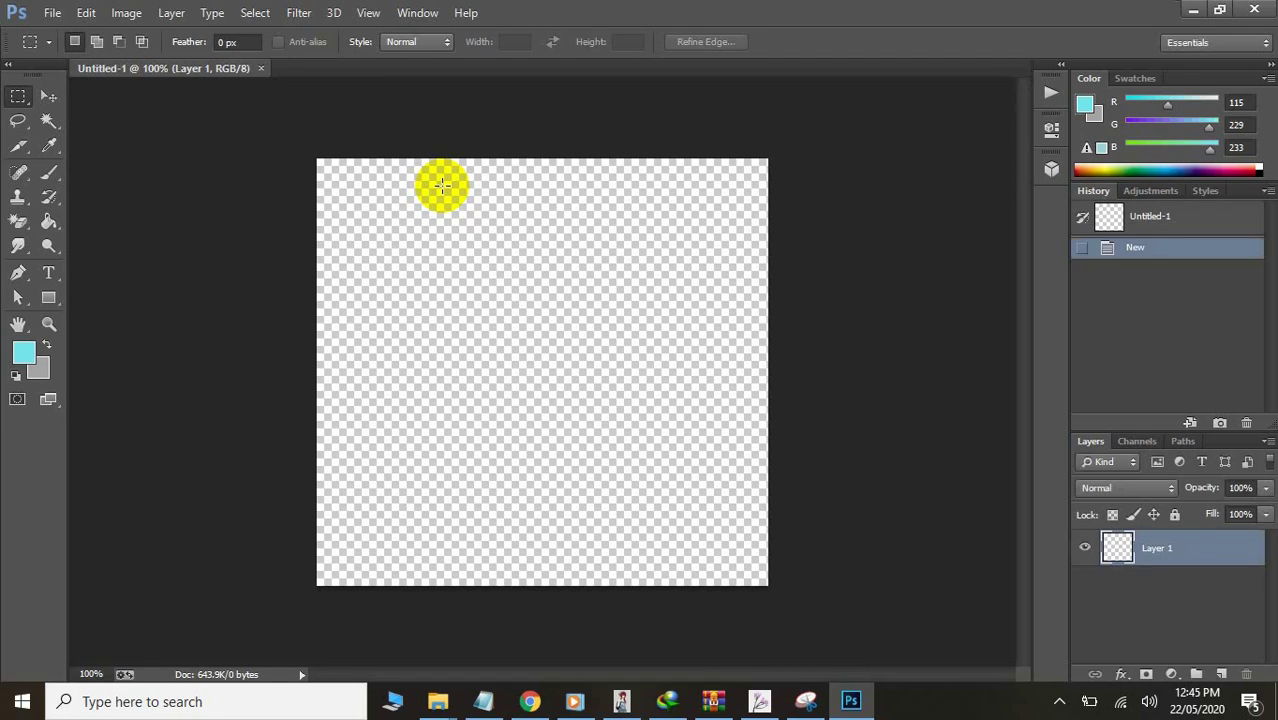
- Paste the copied tree image into the new canvas, undo it and paste it again with the Paste command
key("ctrl+v")
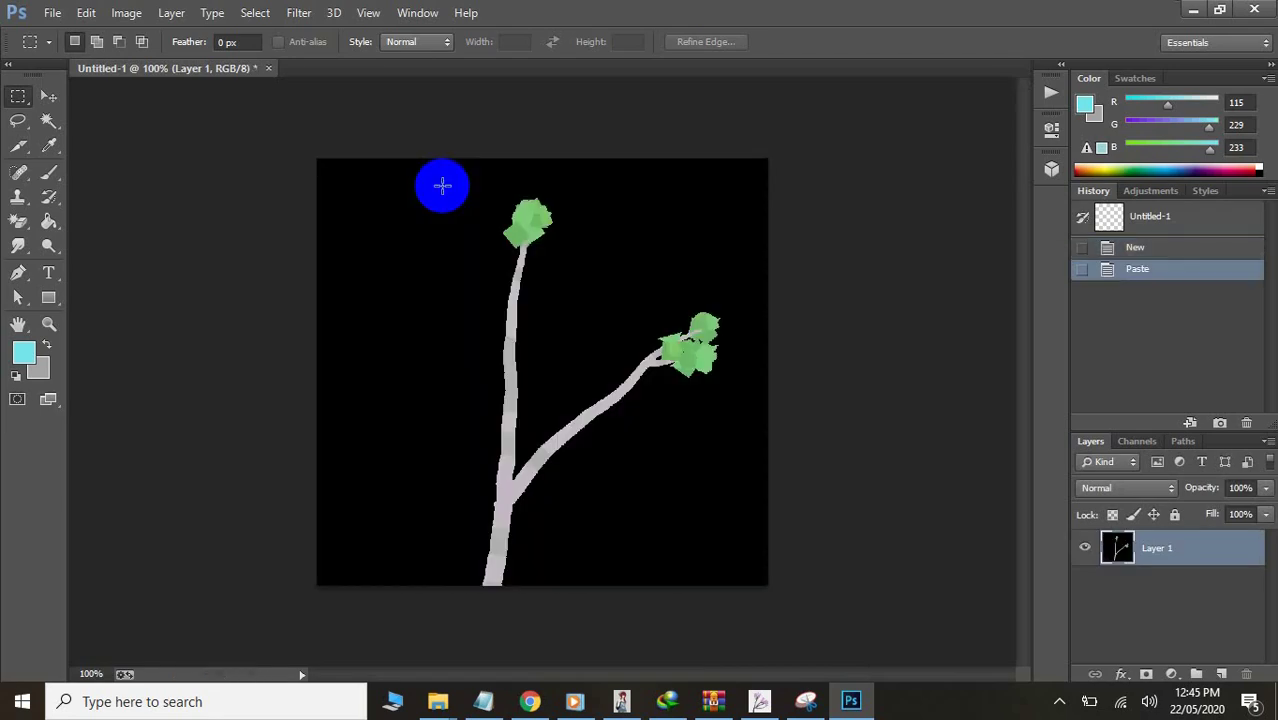
key("ctrl+z")
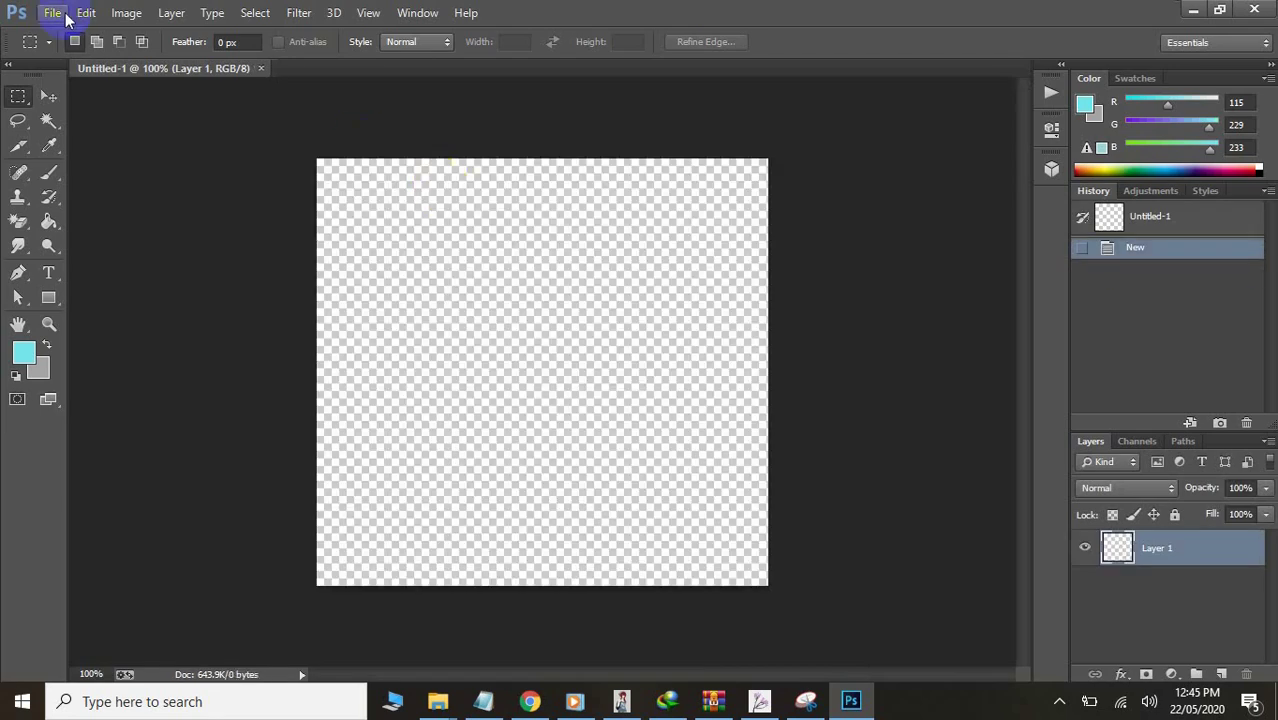
left_click(86, 13)
left_click(129, 152)
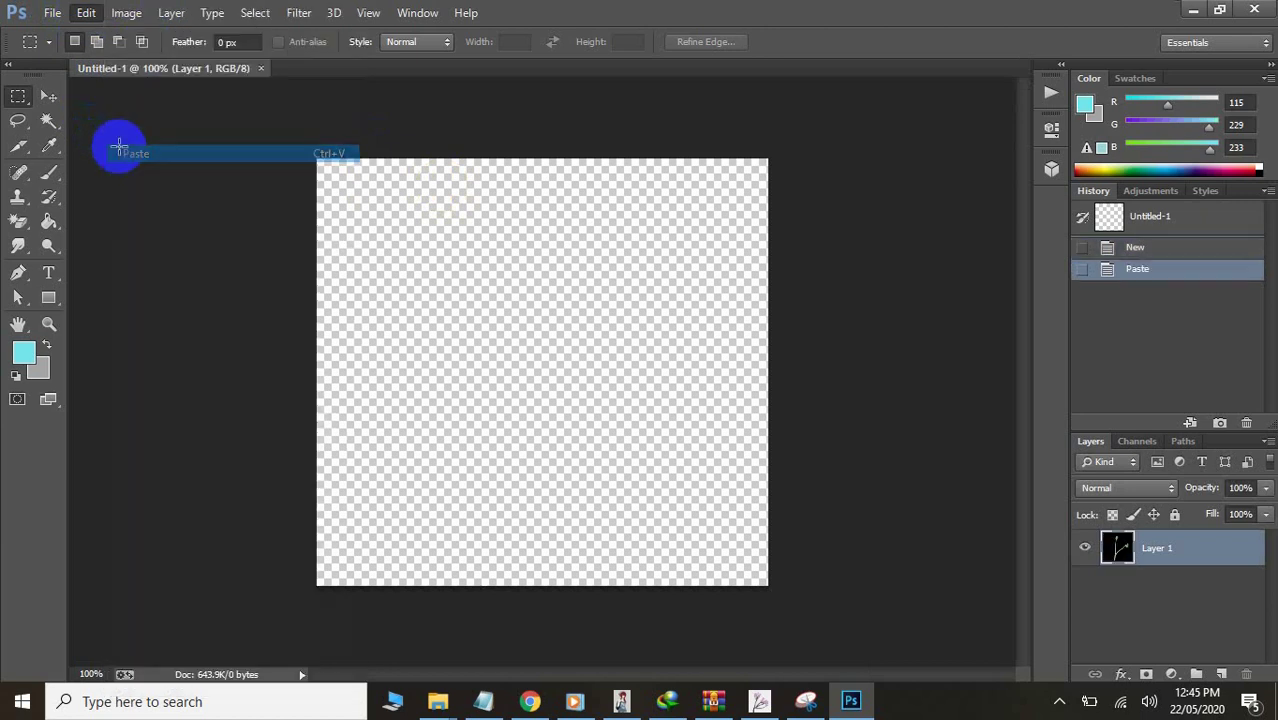
- Narrate the script line "Select Magic Wand." with Demon Narrator and activate the Magic Wand tool in Photoshop
left_click(485, 699)
scroll(965, 516, "down", 2)
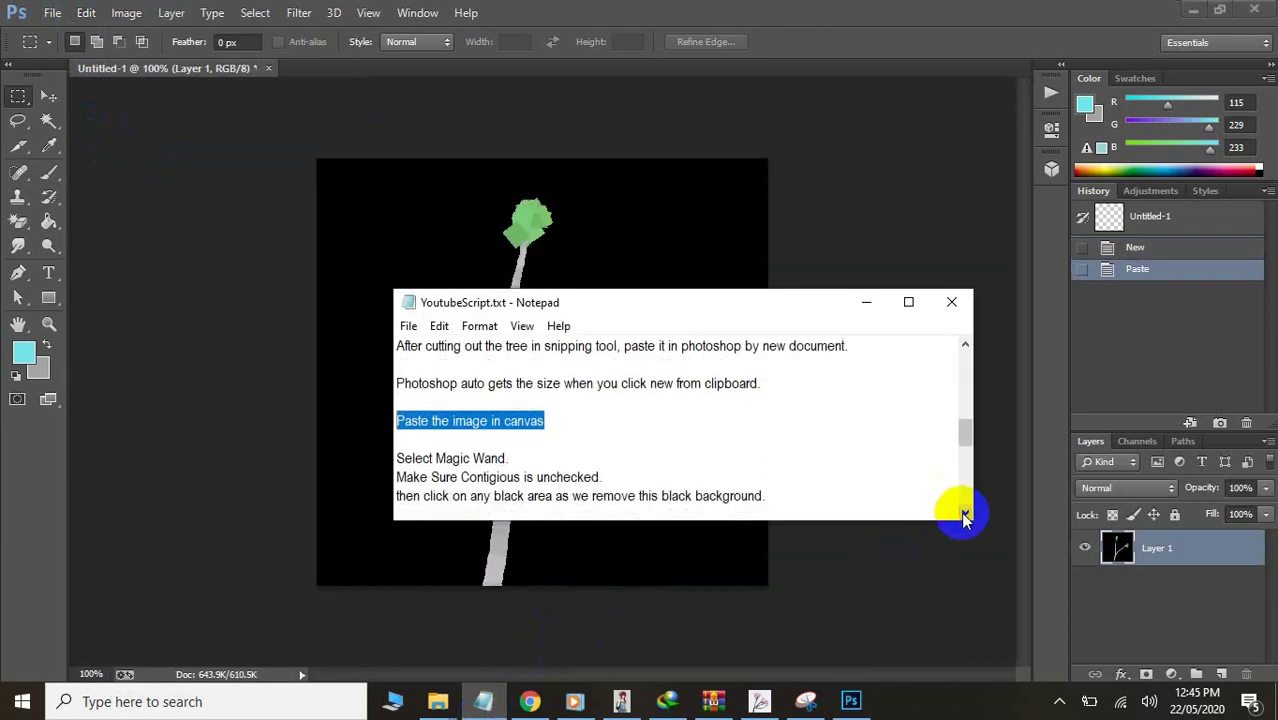
triple_click(498, 424)
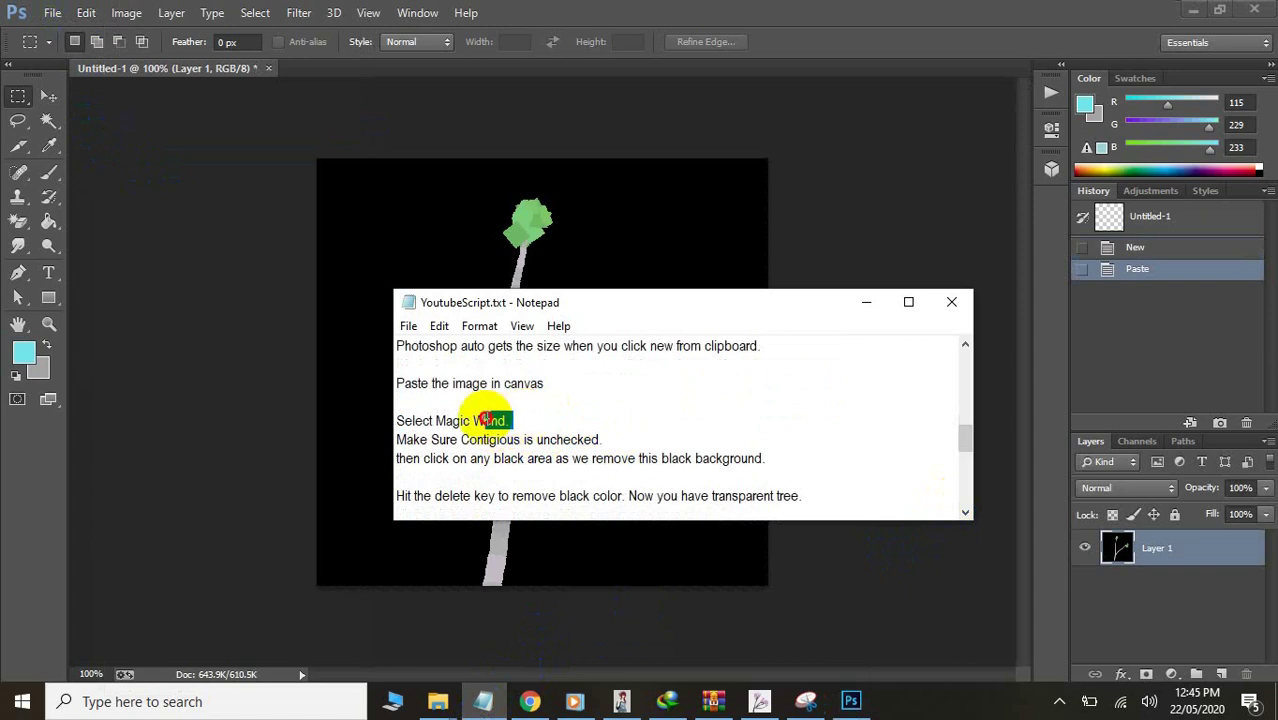
left_click(620, 690)
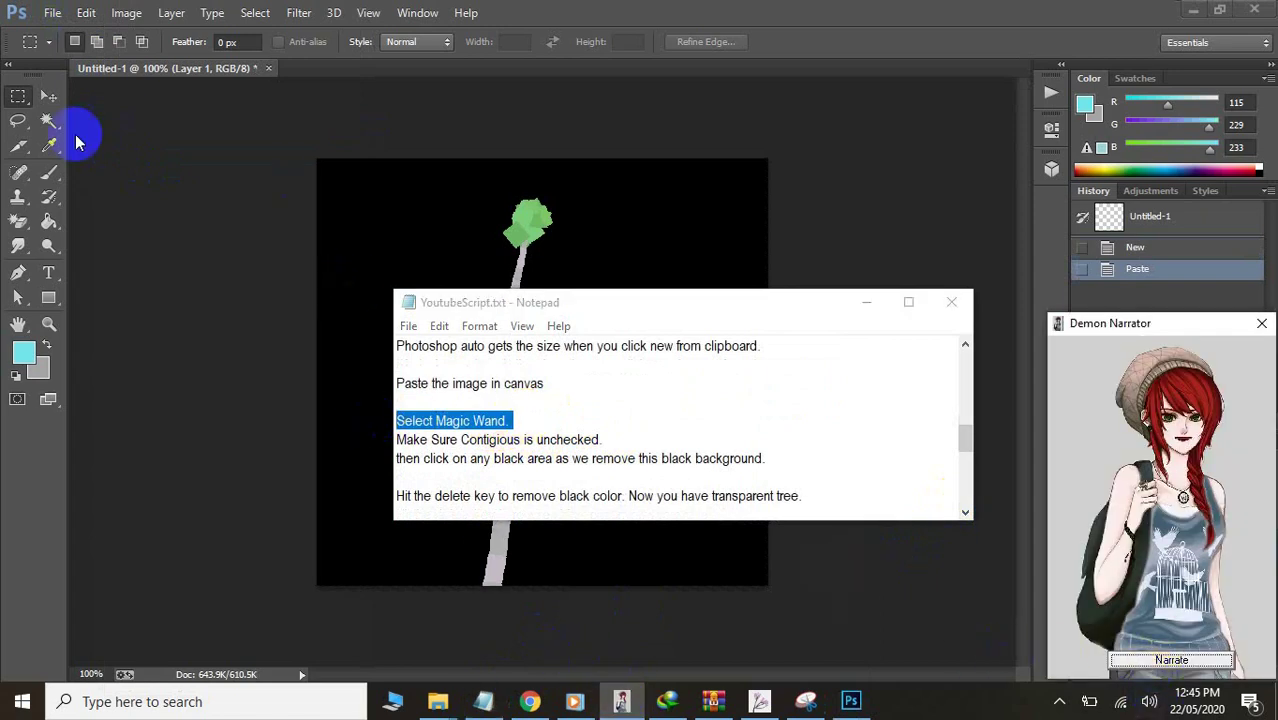
left_click(150, 118)
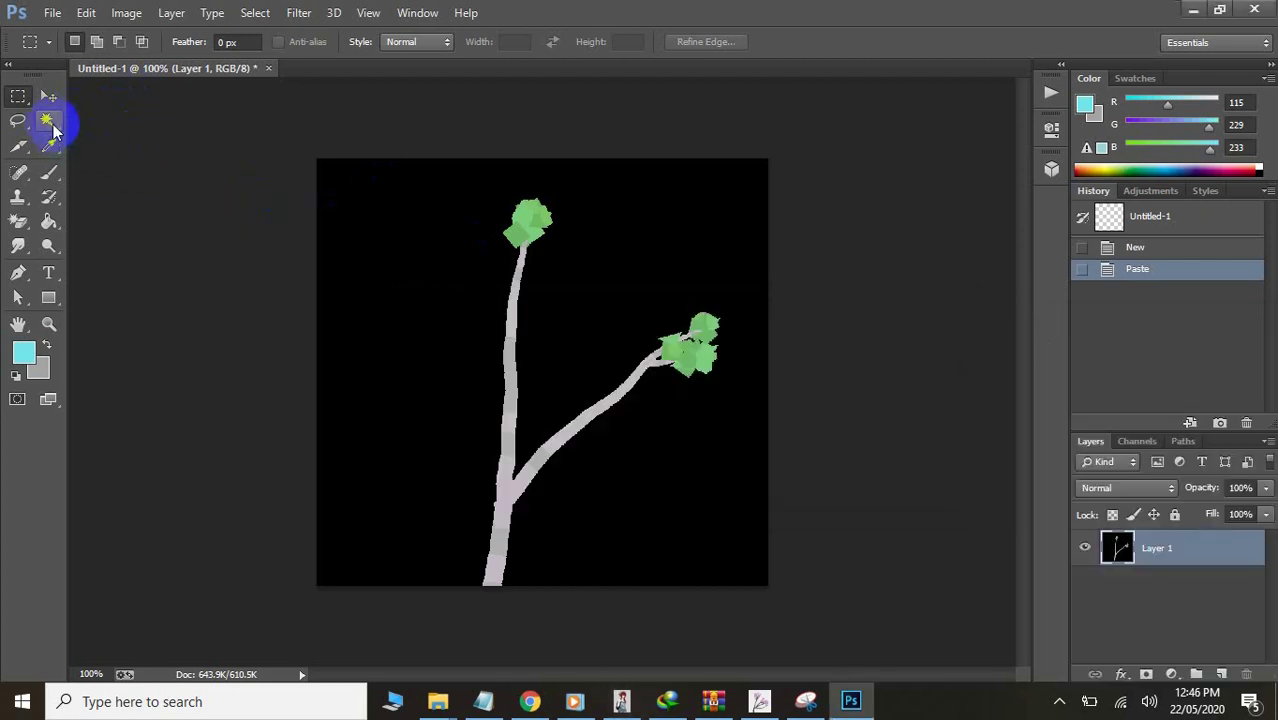
left_click(45, 122)
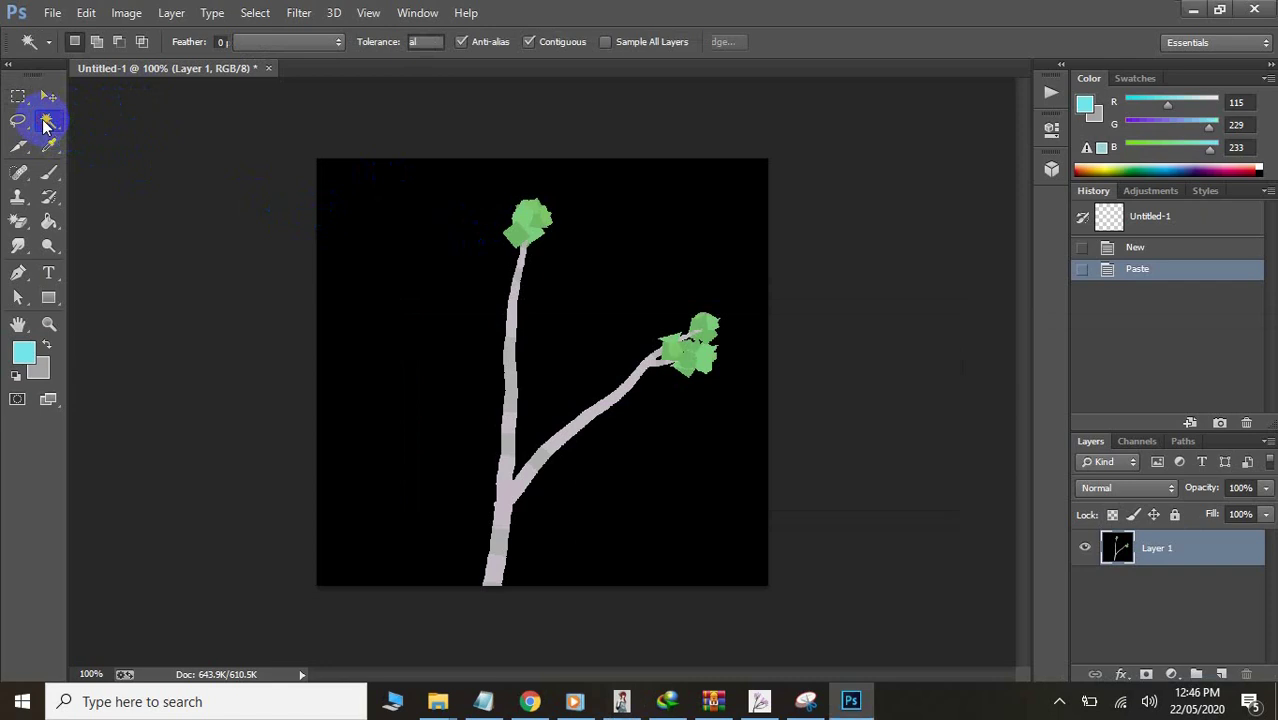
- Narrate the script line about unchecking Contiguous with Demon Narrator and turn off the Magic Wand's Contiguous option
left_click(483, 700)
left_click_drag(605, 440, 390, 447)
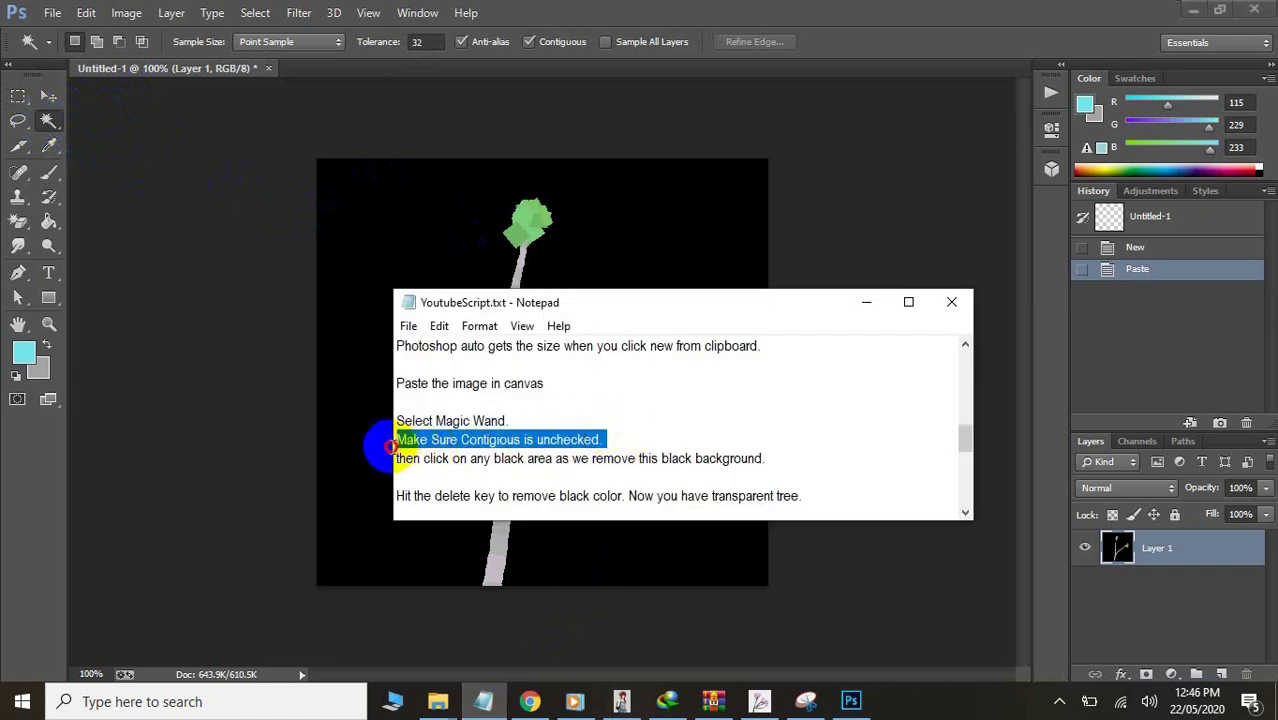
left_click(621, 700)
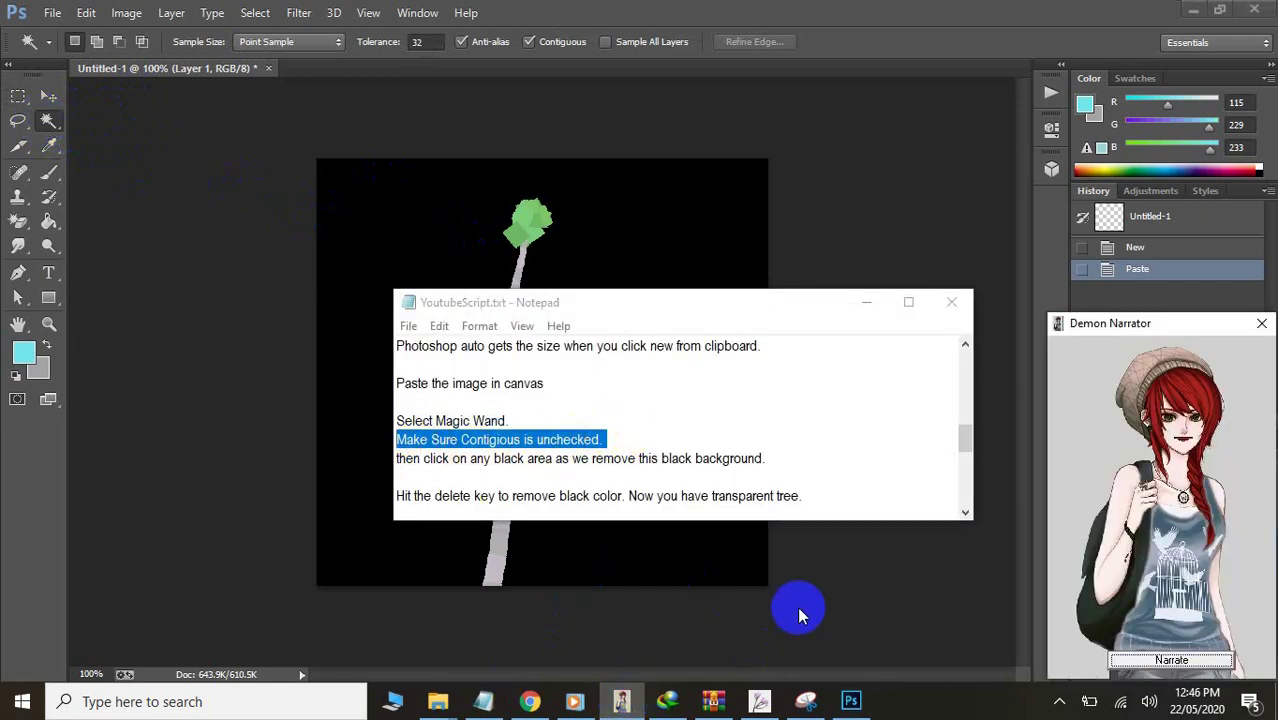
left_click(1165, 659)
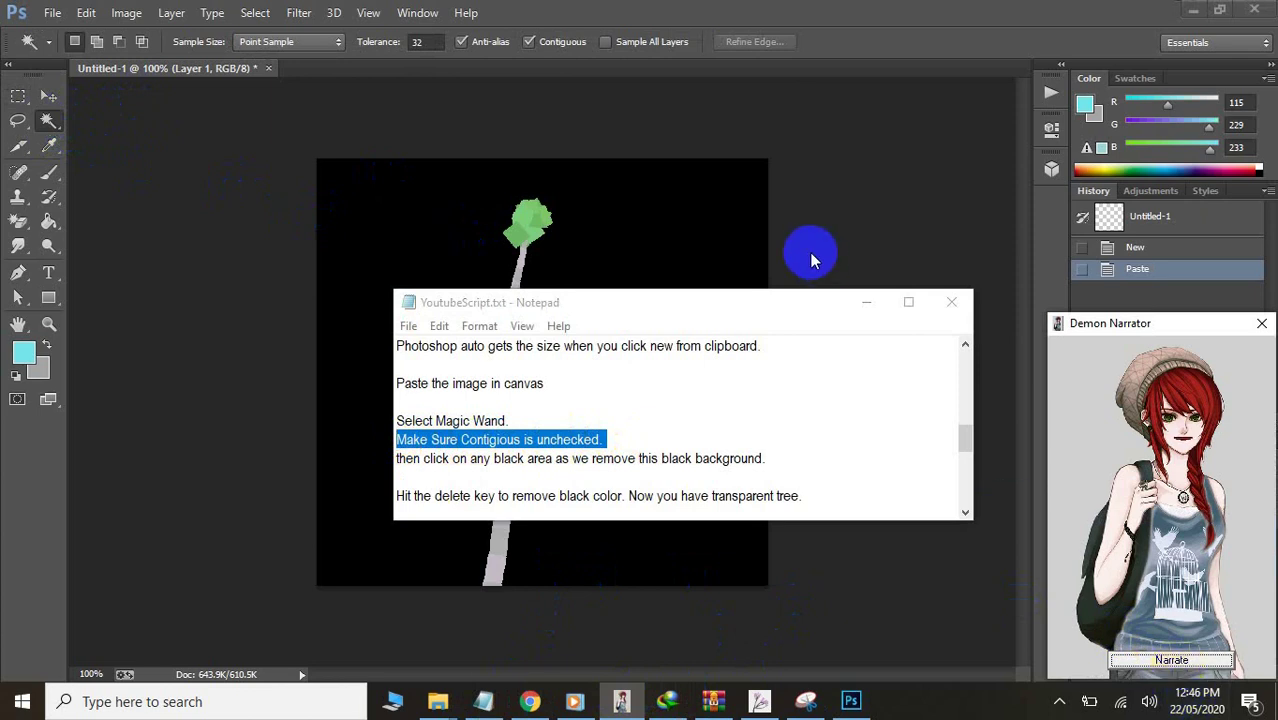
left_click(530, 43)
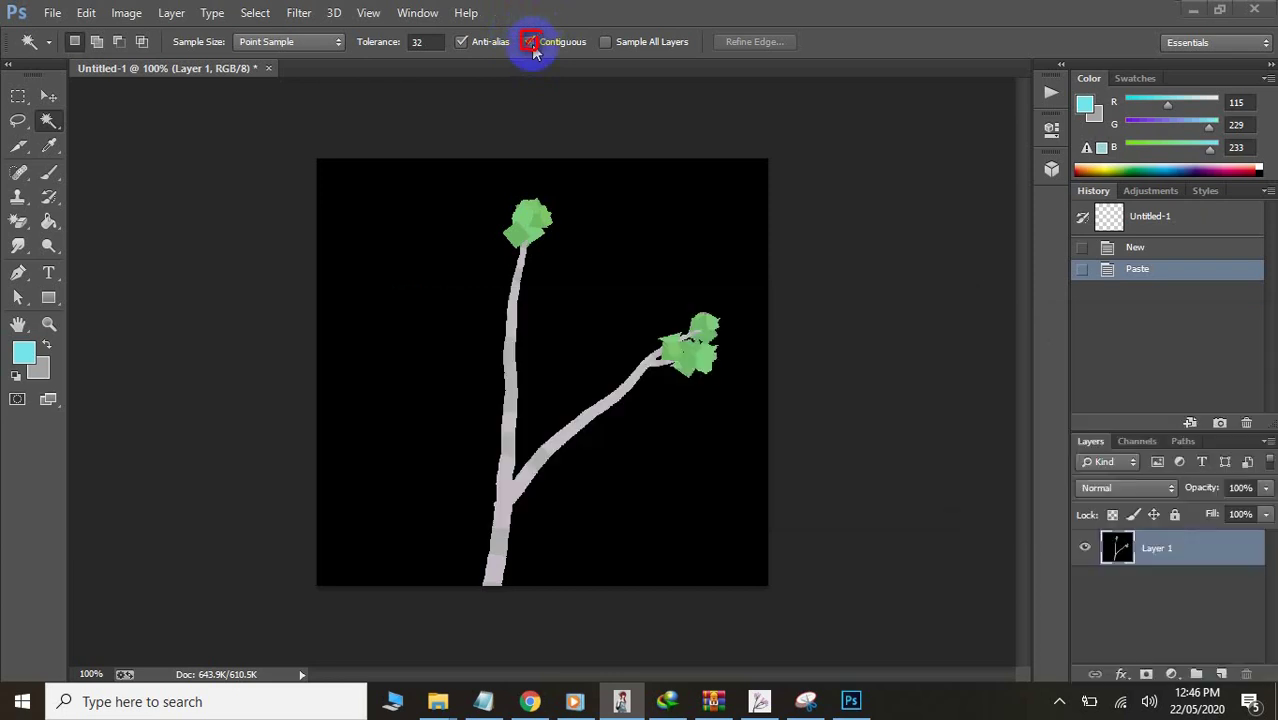
left_click(530, 43)
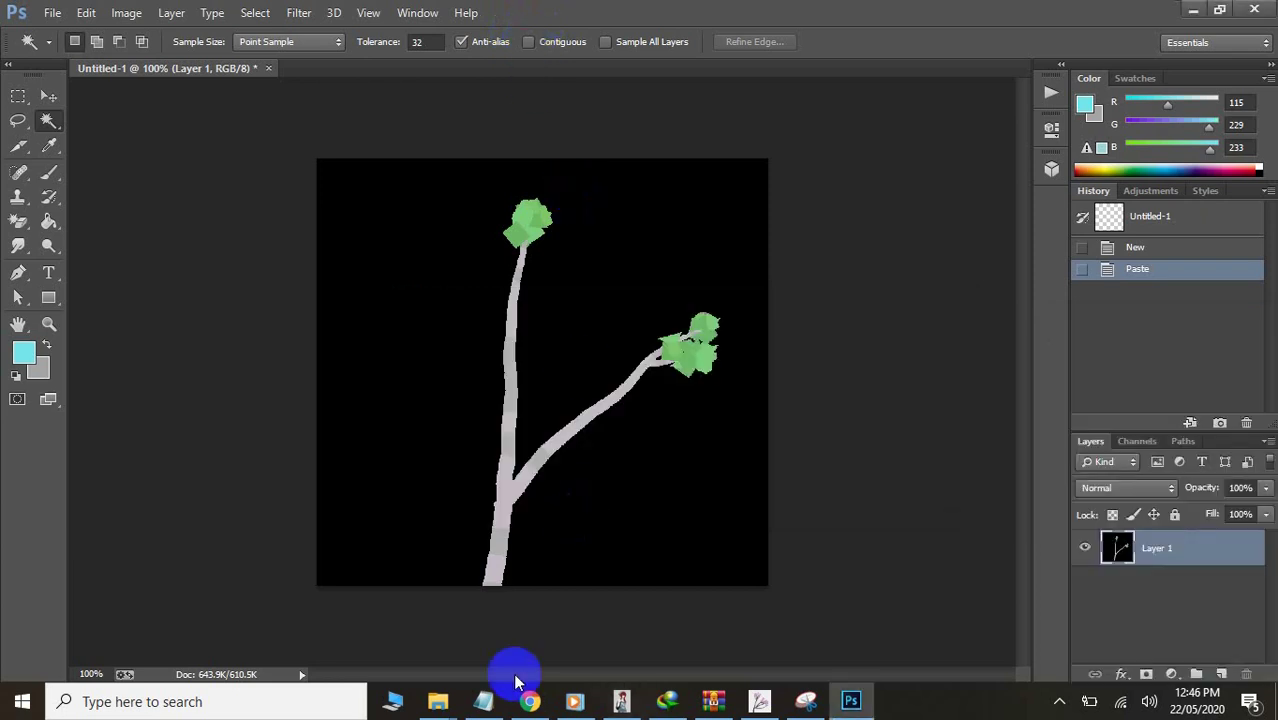
- Narrate the script line about picking any black area with Demon Narrator and select the black background with the Magic Wand
left_click(483, 701)
left_click_drag(764, 458, 400, 463)
left_click(618, 701)
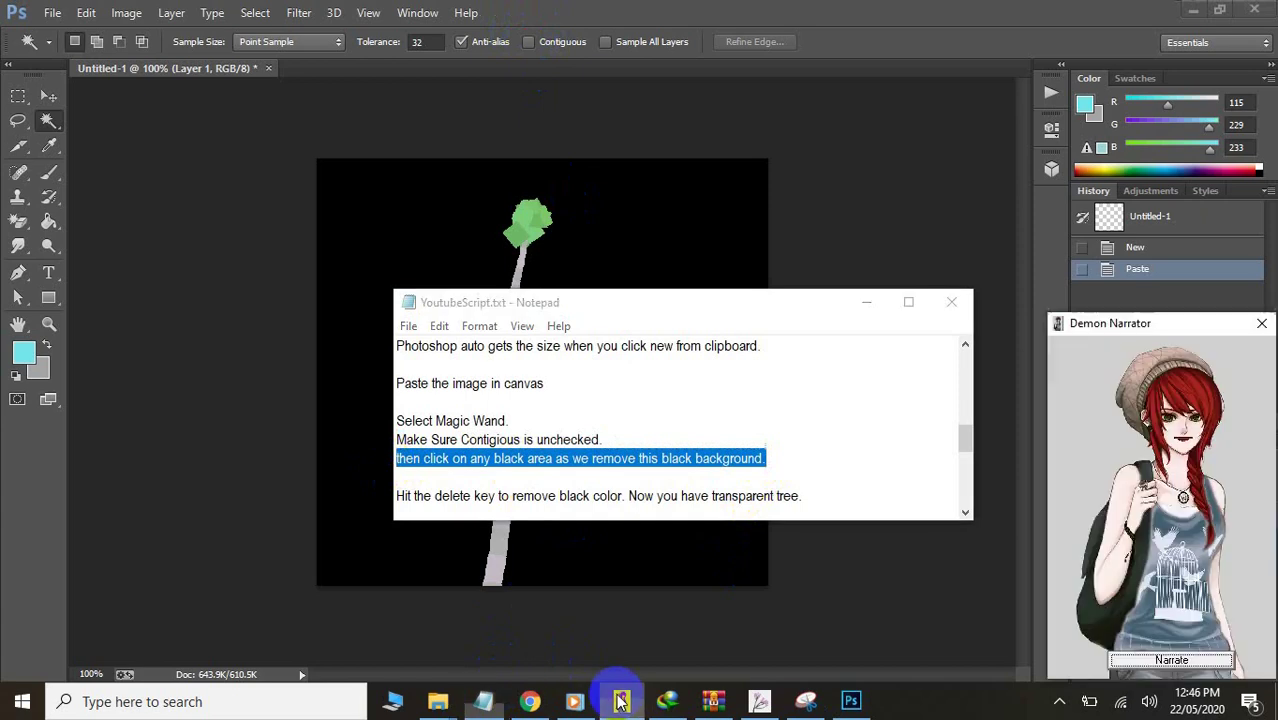
left_click(1175, 661)
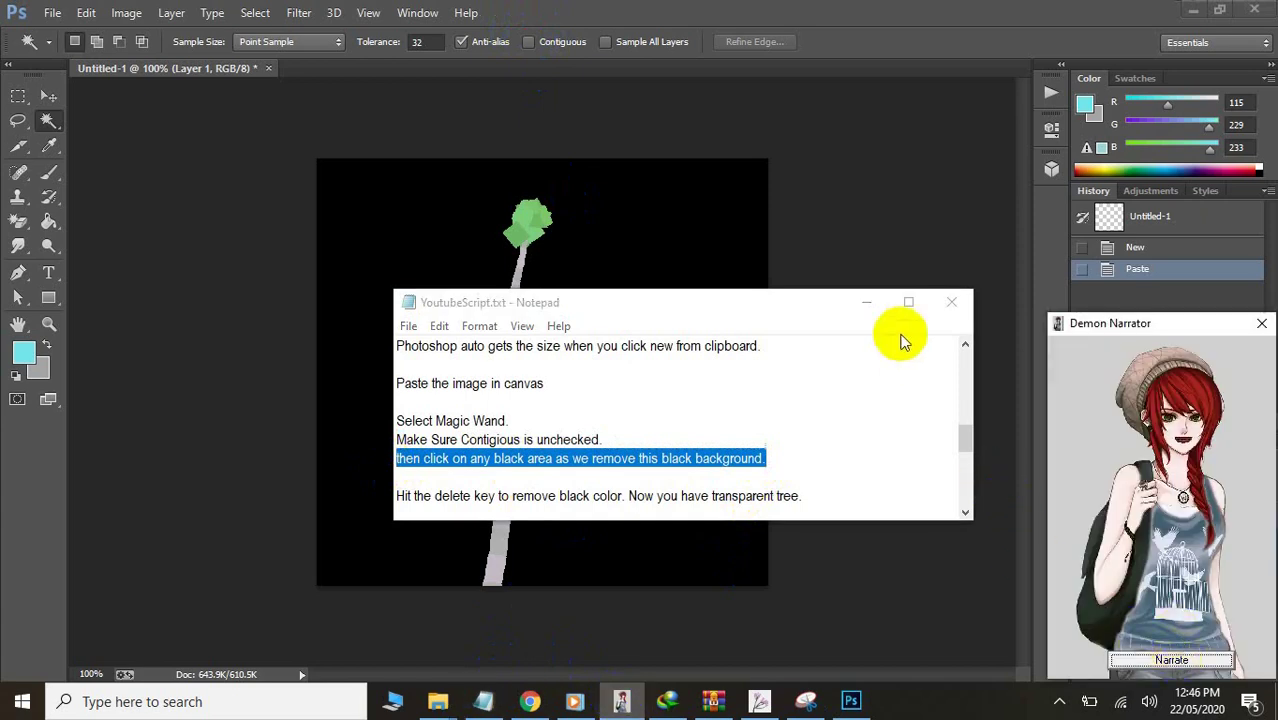
left_click(859, 237)
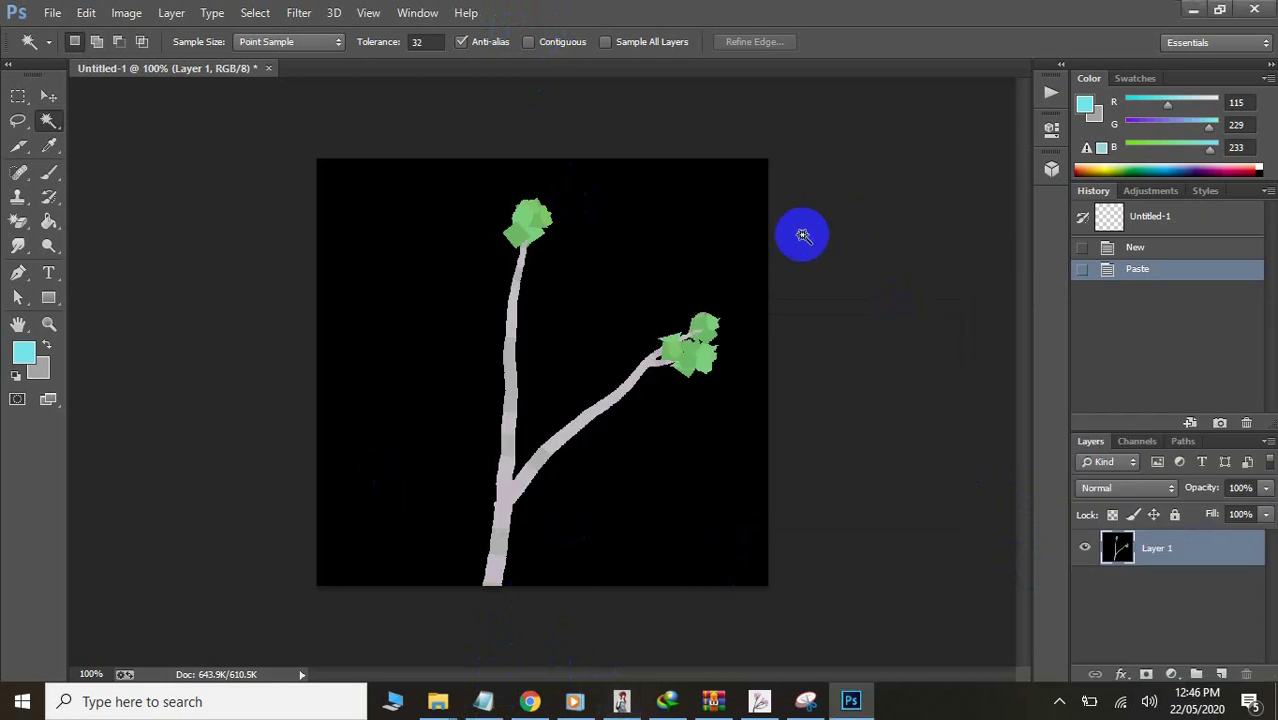
left_click(691, 219)
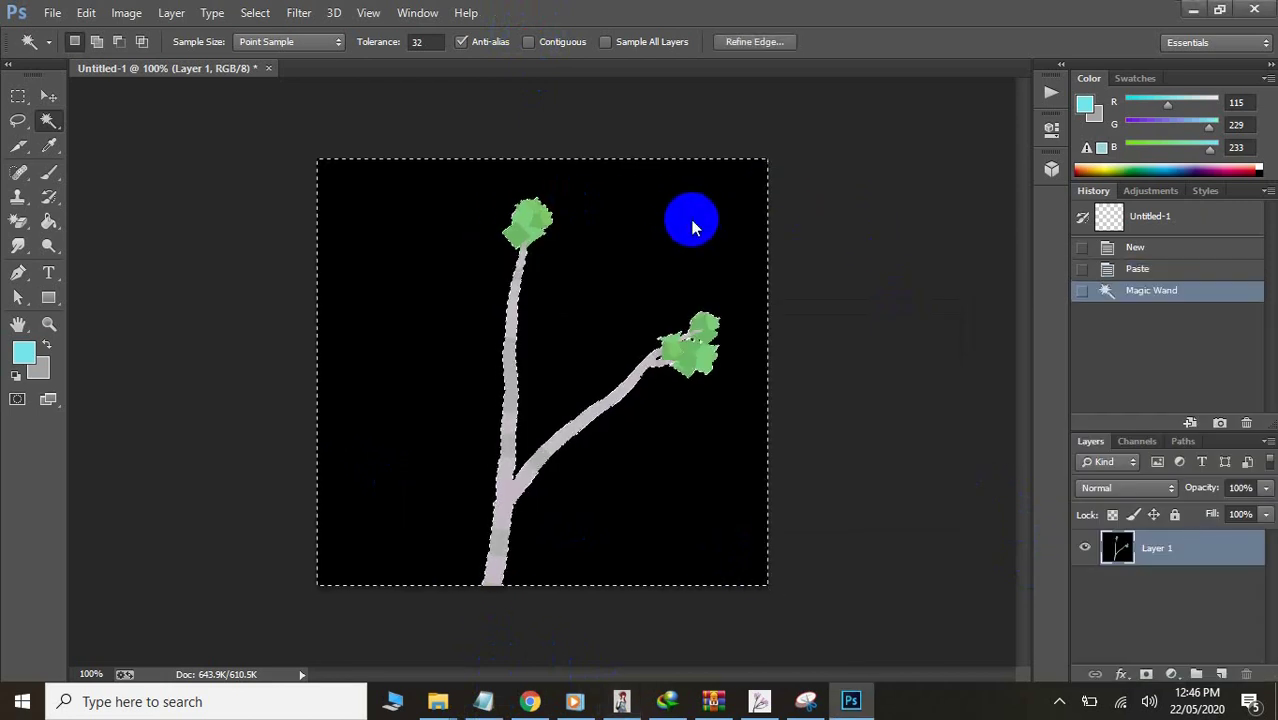
- Select only the script line about deleting the black color to get a transparent tree and narrate it with Demon Narrator
left_click(485, 700)
left_click_drag(776, 492, 400, 490)
left_click(965, 344)
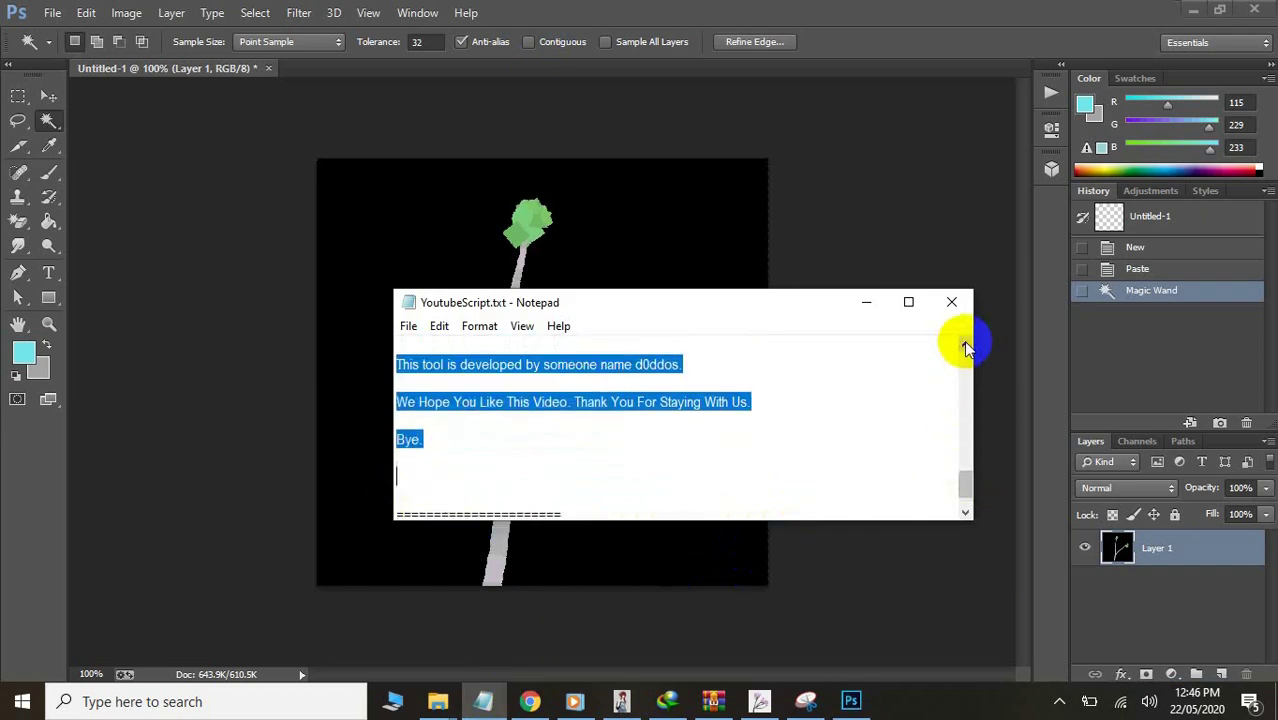
left_click(963, 344)
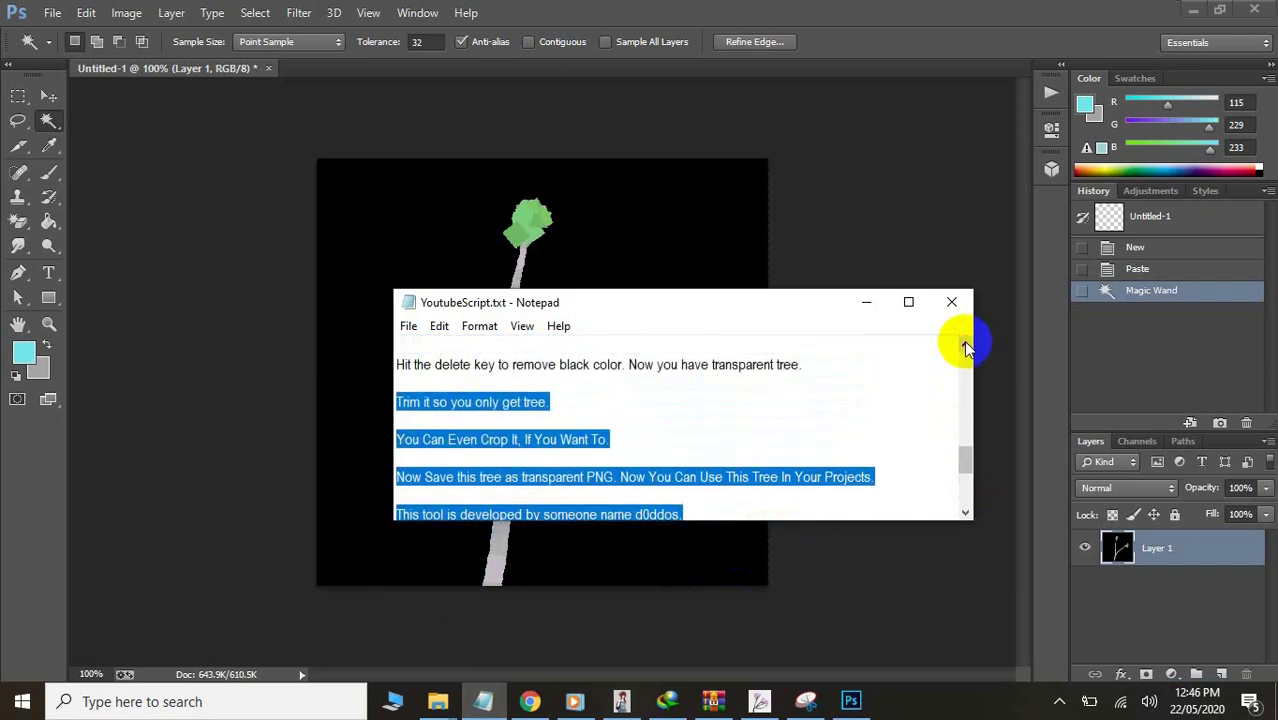
left_click(694, 413)
left_click_drag(819, 362, 371, 363)
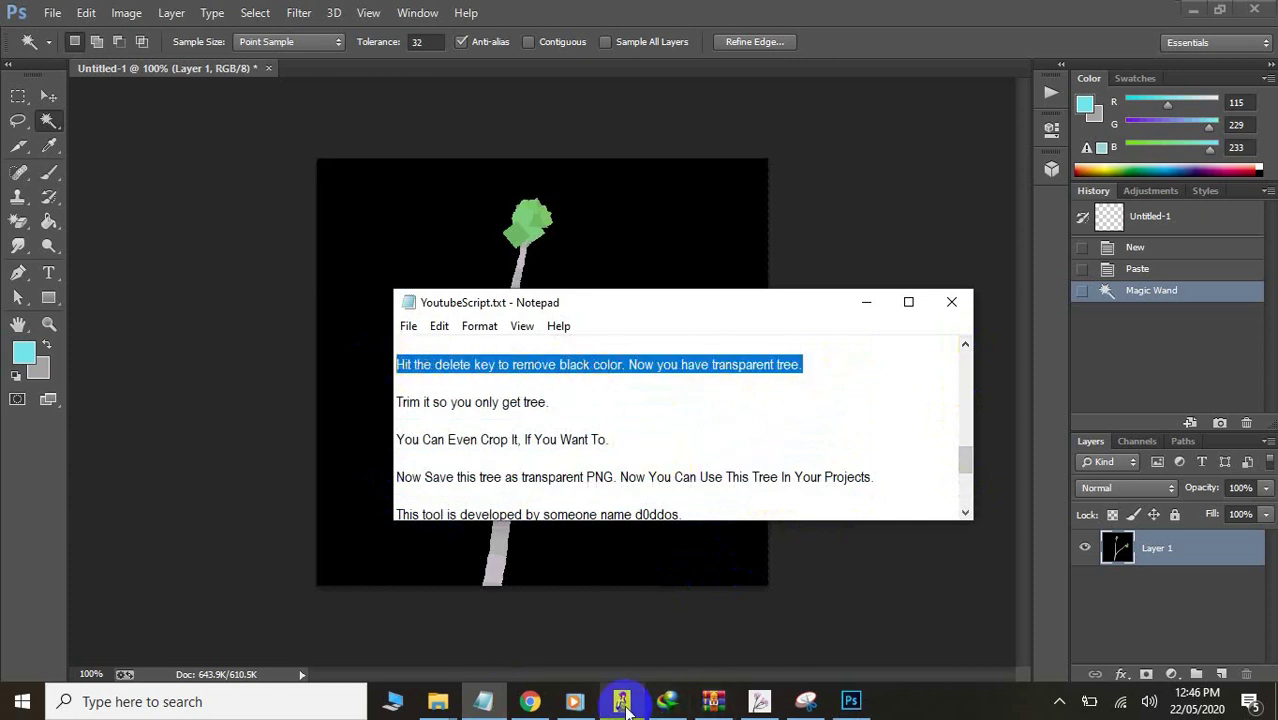
left_click(621, 701)
left_click(1160, 660)
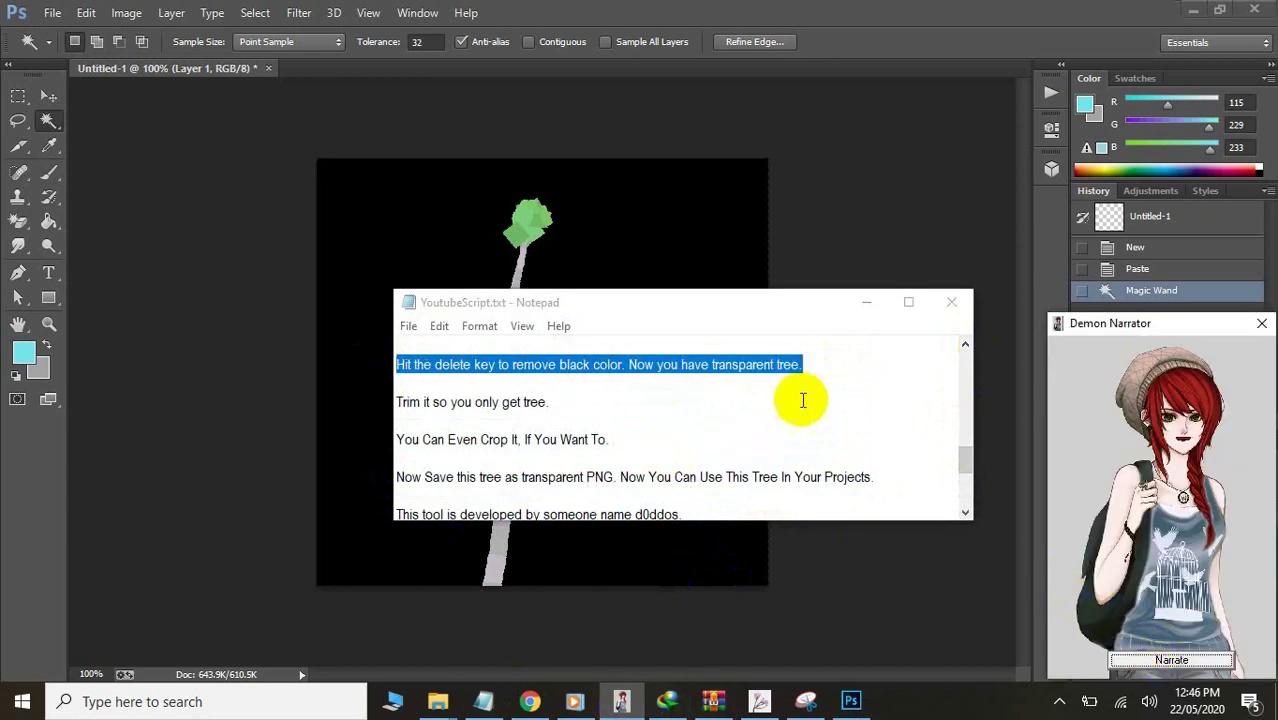
- Minimize the script, delete the selected black background around the tree in Photoshop and clear the selection
left_click(868, 305)
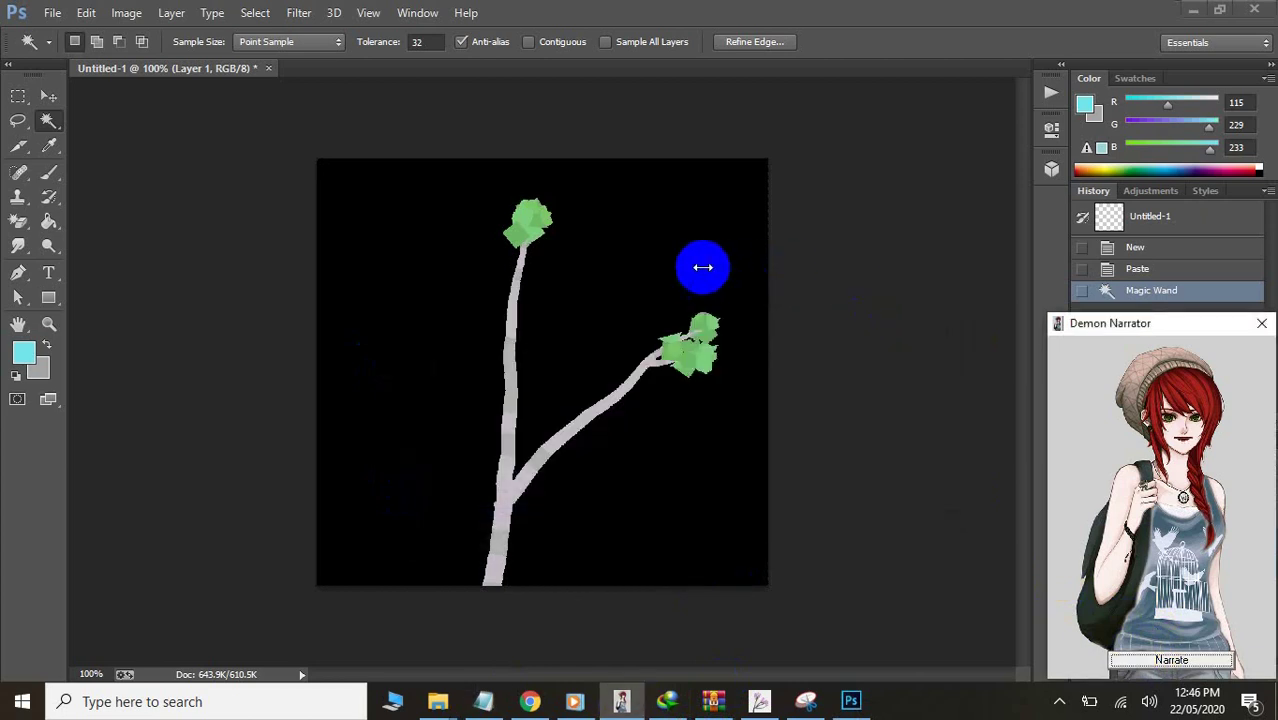
left_click(545, 10)
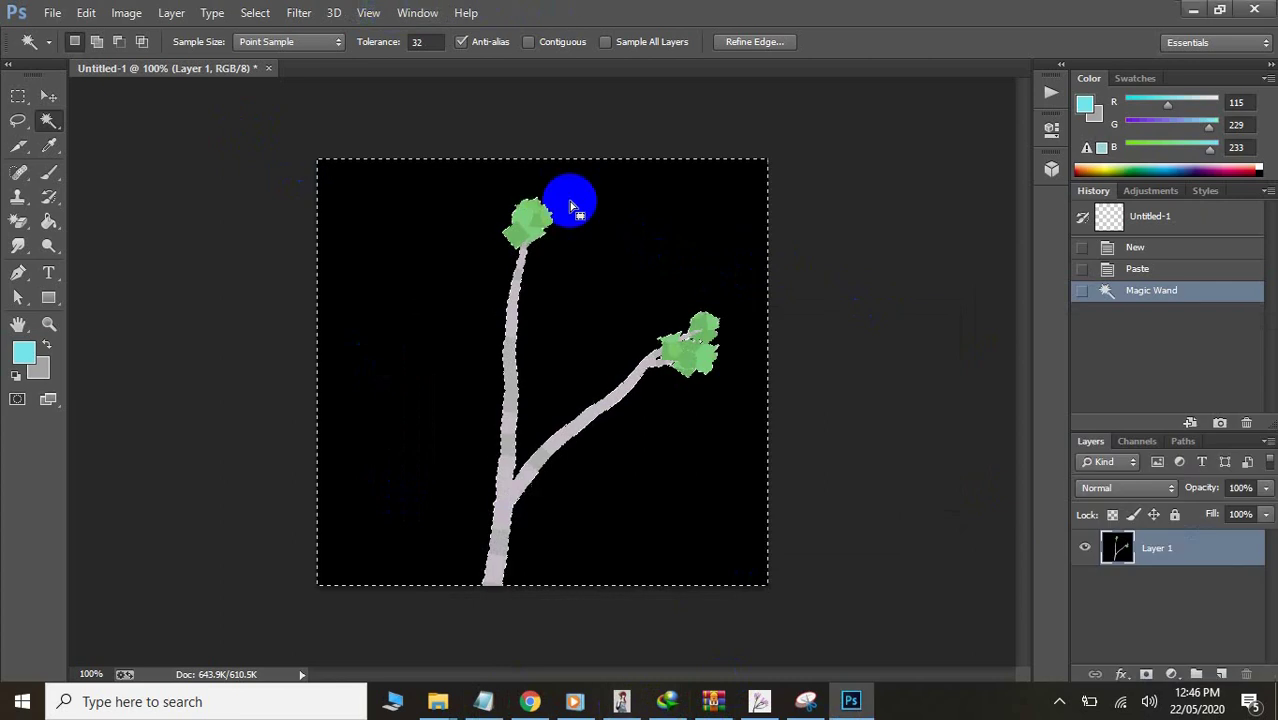
key("Delete")
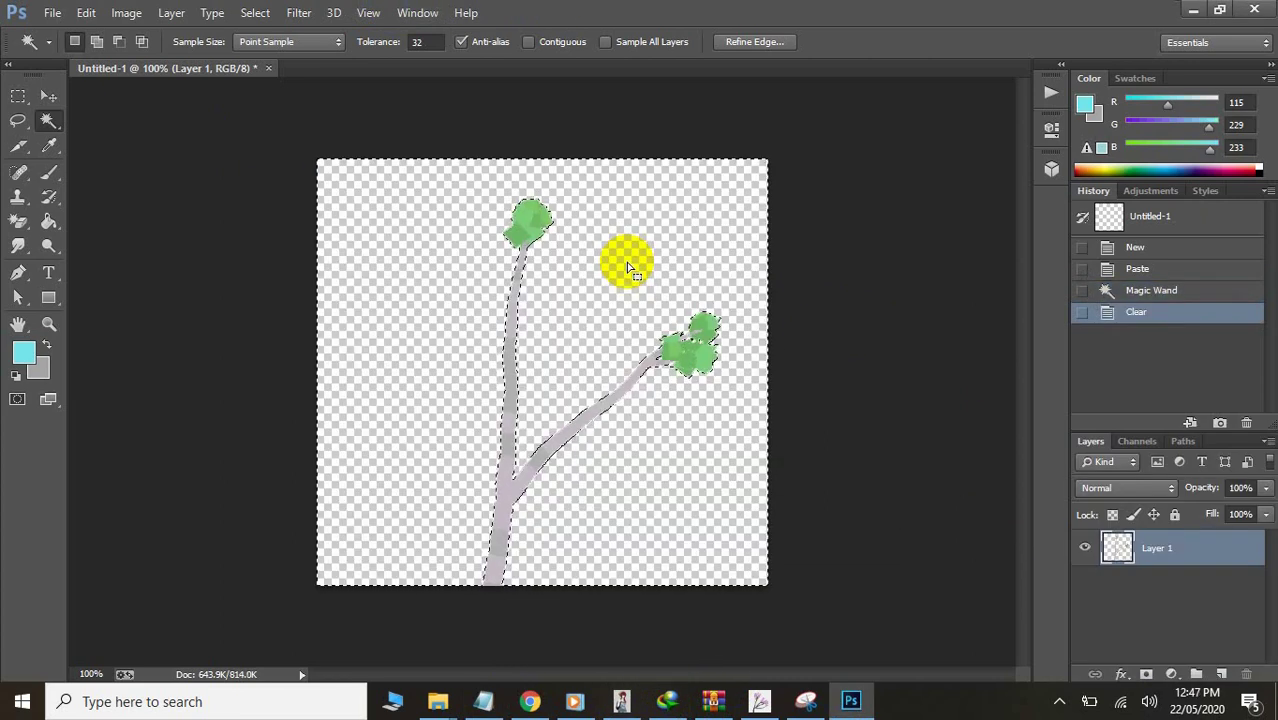
key("ctrl+d")
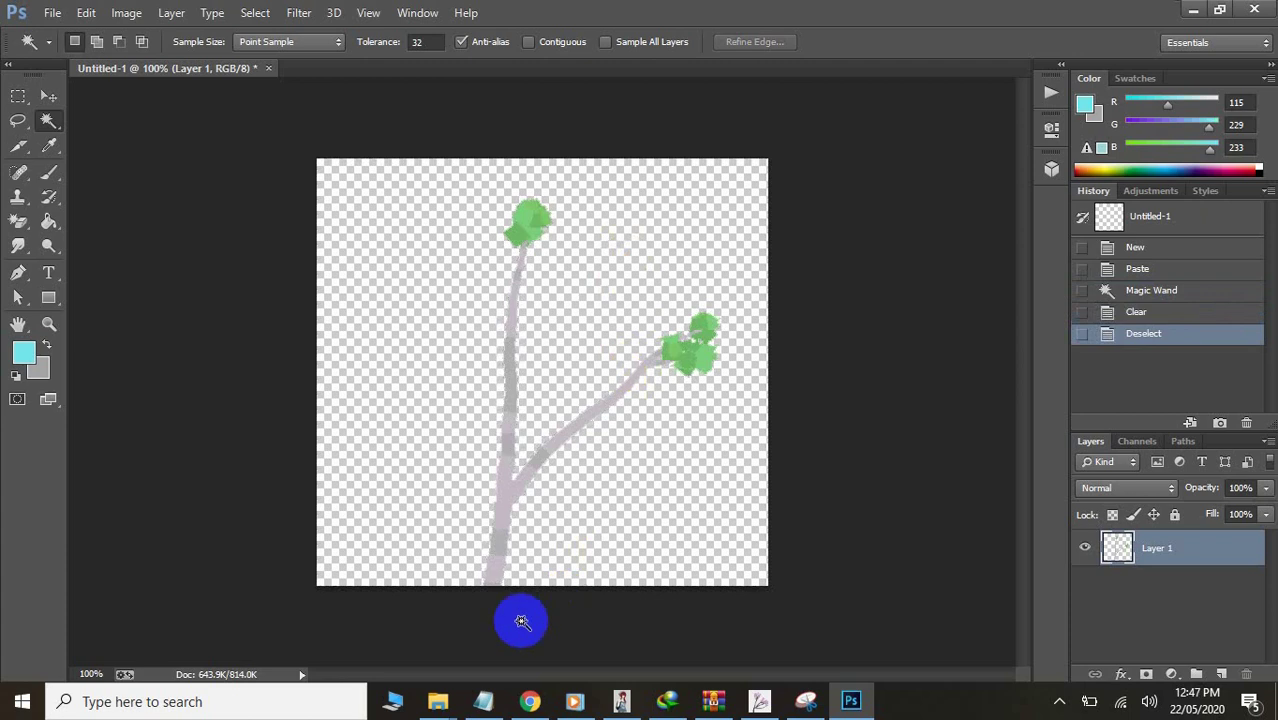
- Select only the script line about trimming the image down to the tree and narrate it with Demon Narrator
left_click(483, 701)
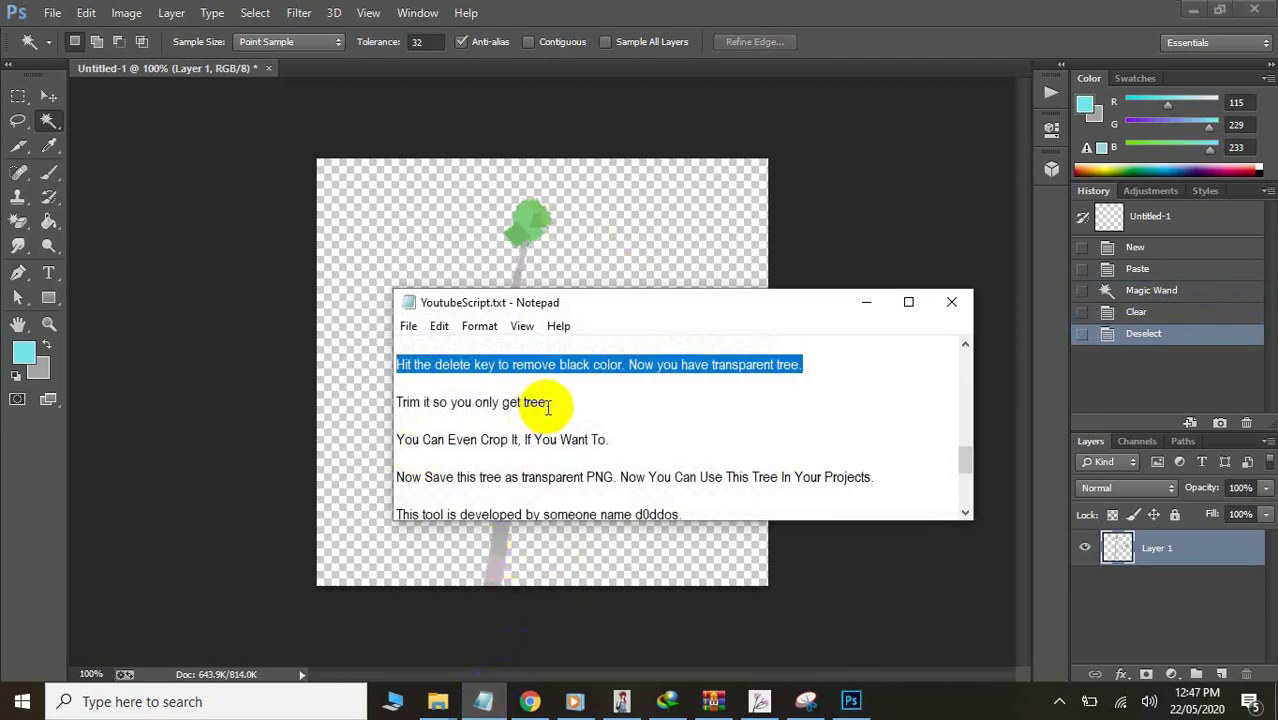
left_click_drag(551, 402, 375, 407)
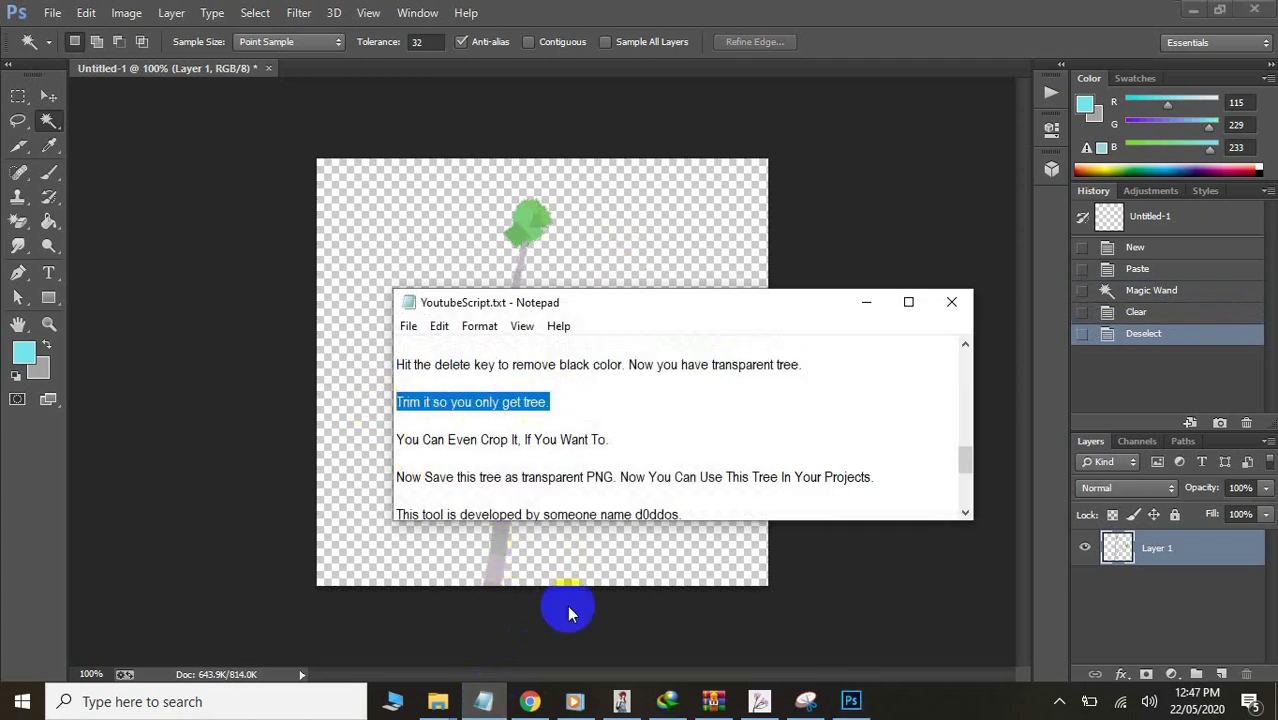
left_click(621, 701)
left_click(1210, 652)
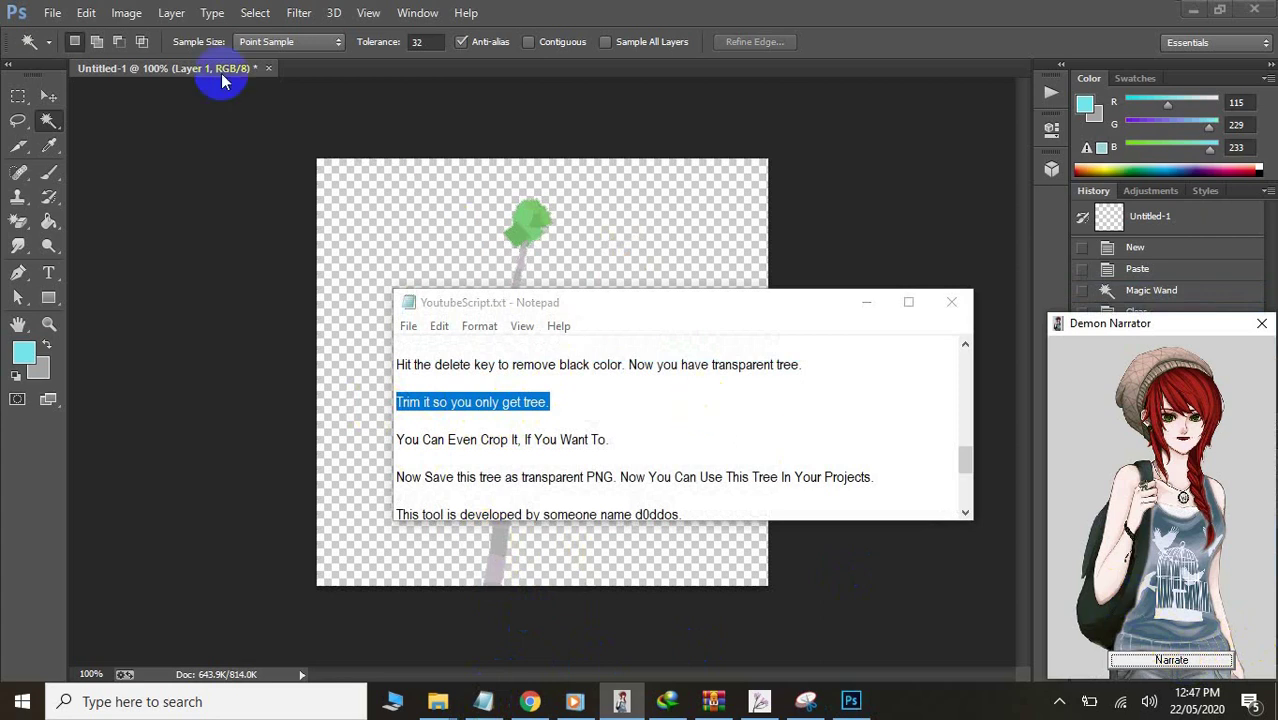
- Trim the Photoshop image based on transparent pixels, cutting away the top, bottom, left and right sides
left_click(122, 13)
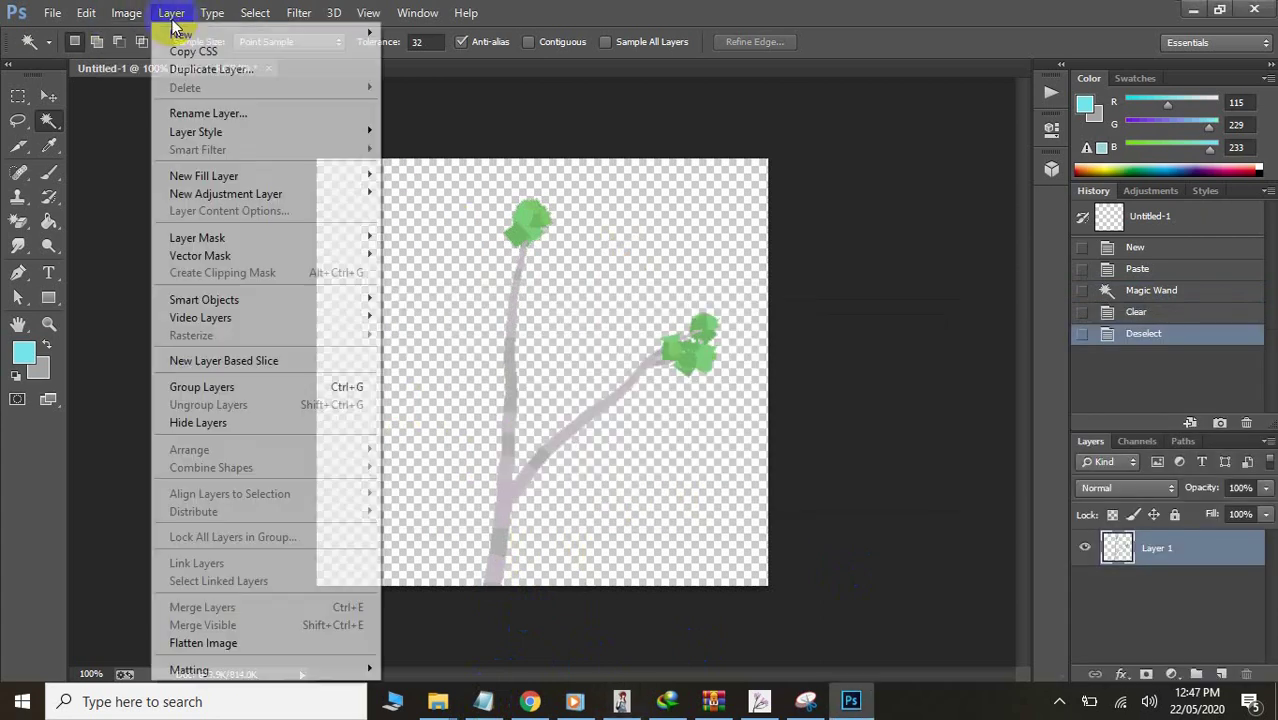
mouse_move(124, 12)
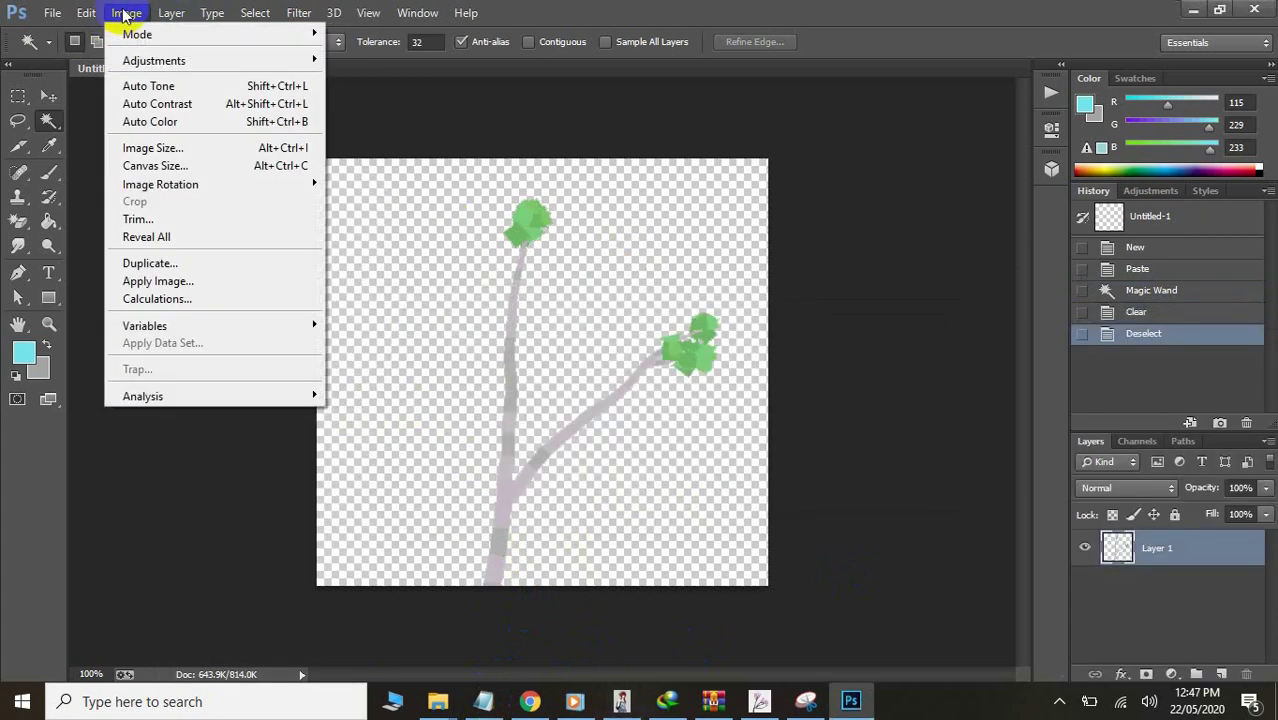
left_click(146, 222)
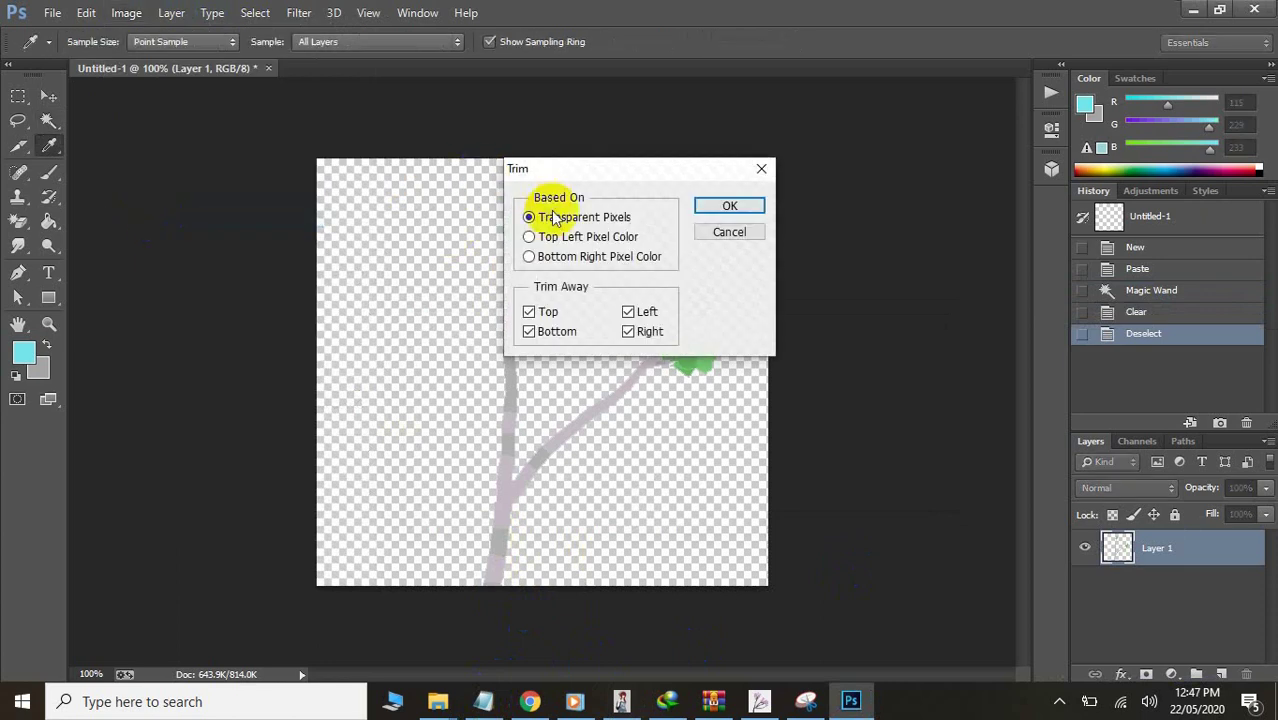
left_click(698, 202)
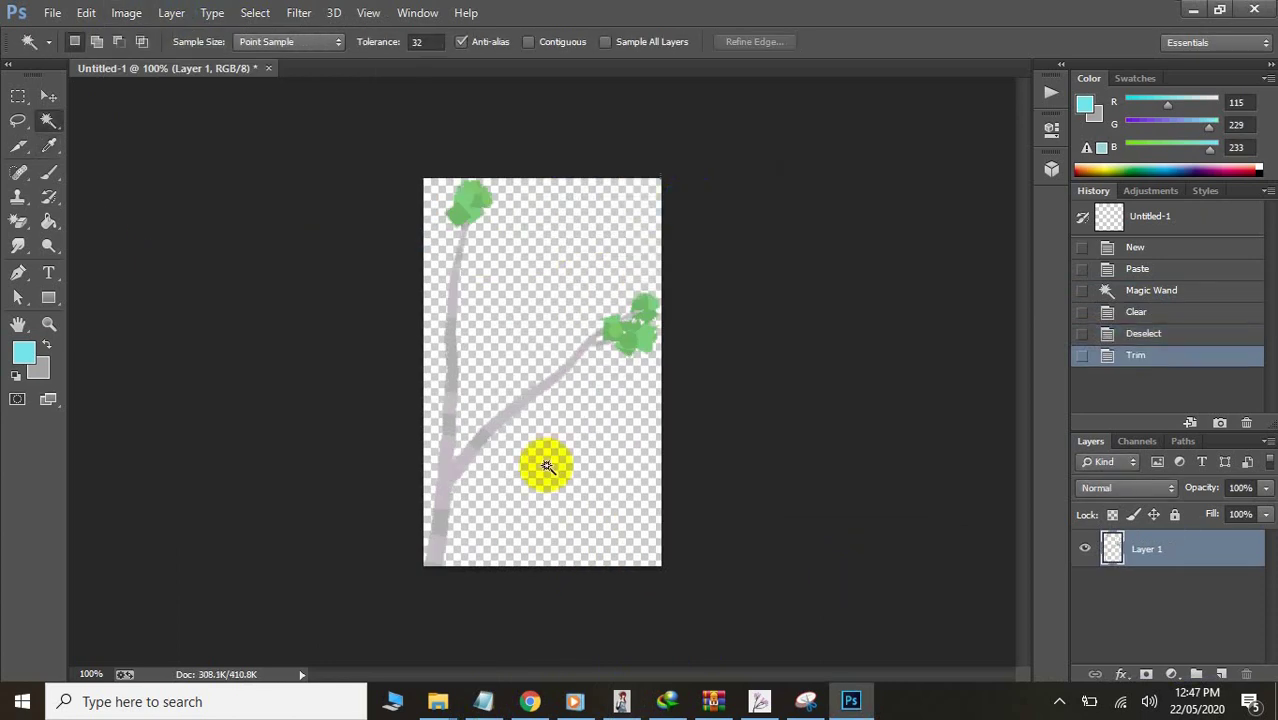
- Select only the script line about optionally cropping the tree and narrate it with Demon Narrator
left_click(483, 701)
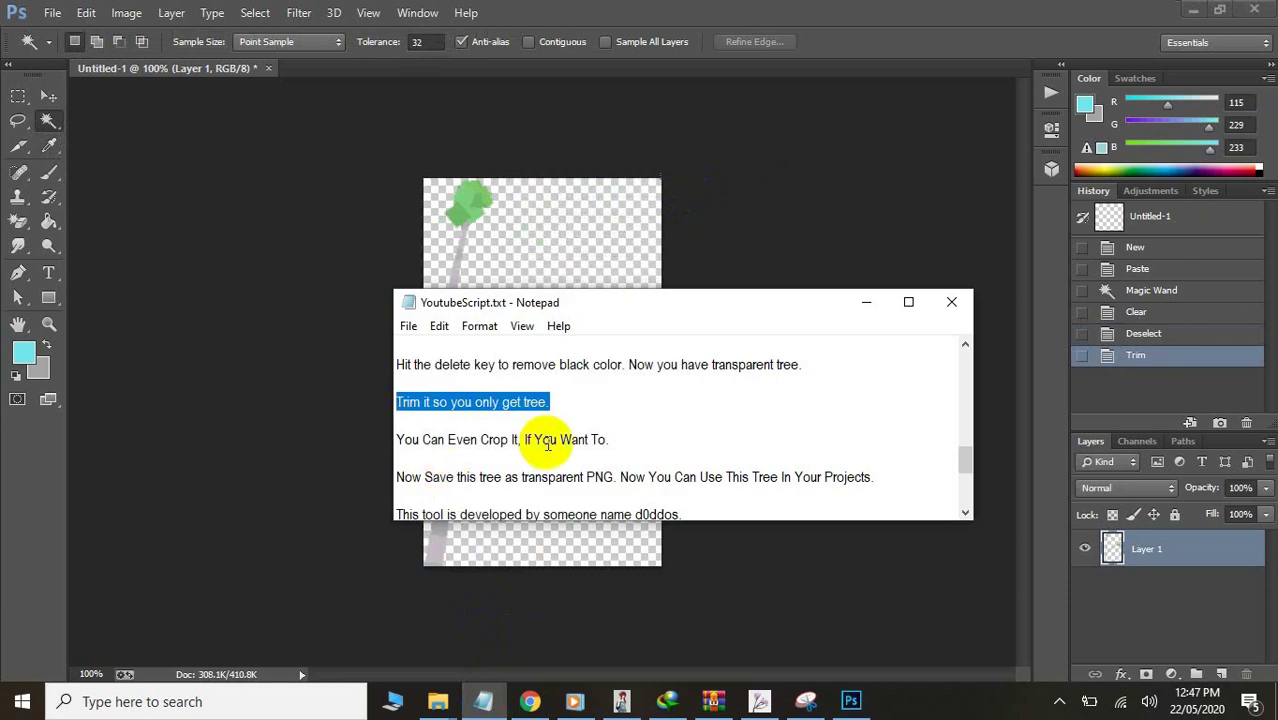
left_click_drag(607, 439, 383, 440)
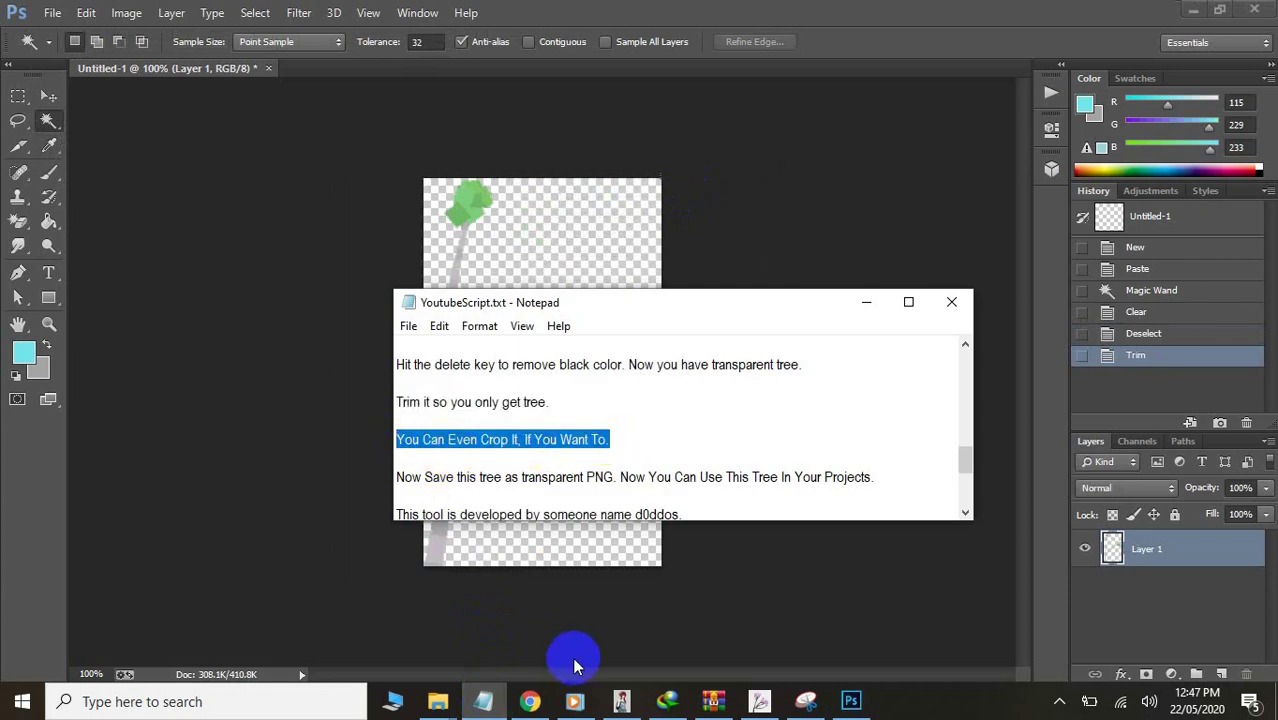
left_click(620, 700)
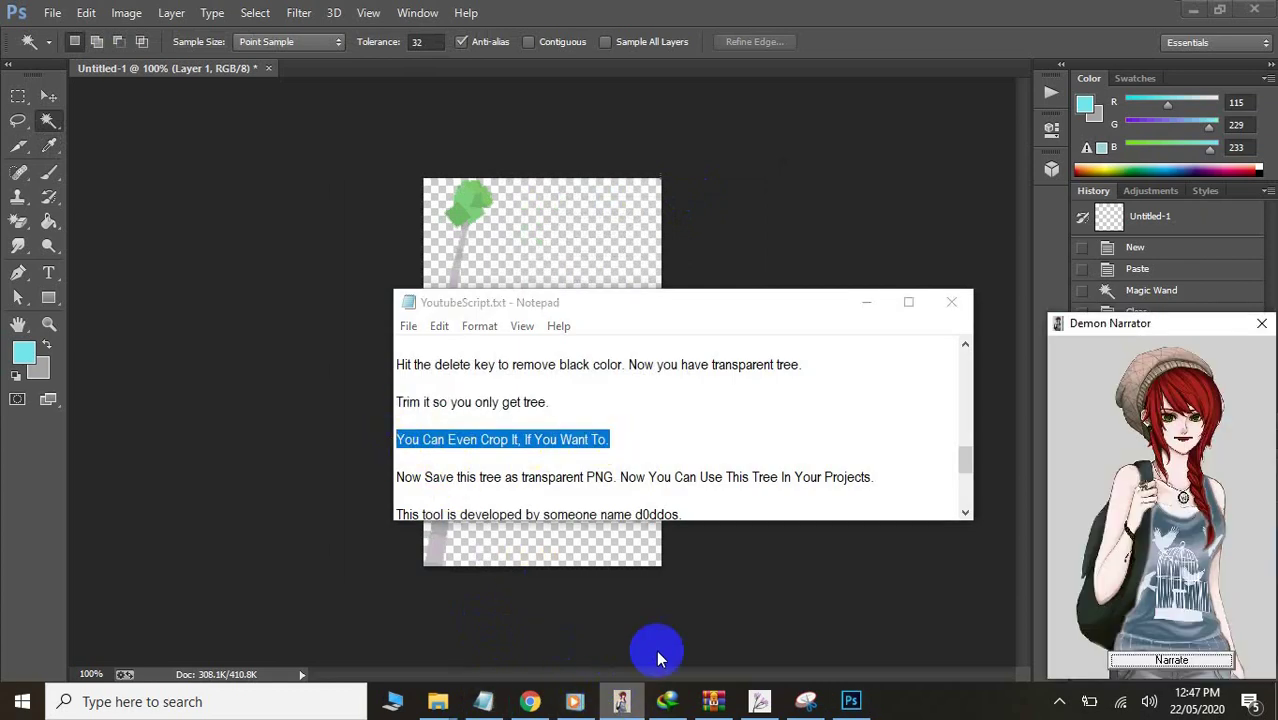
left_click(1171, 660)
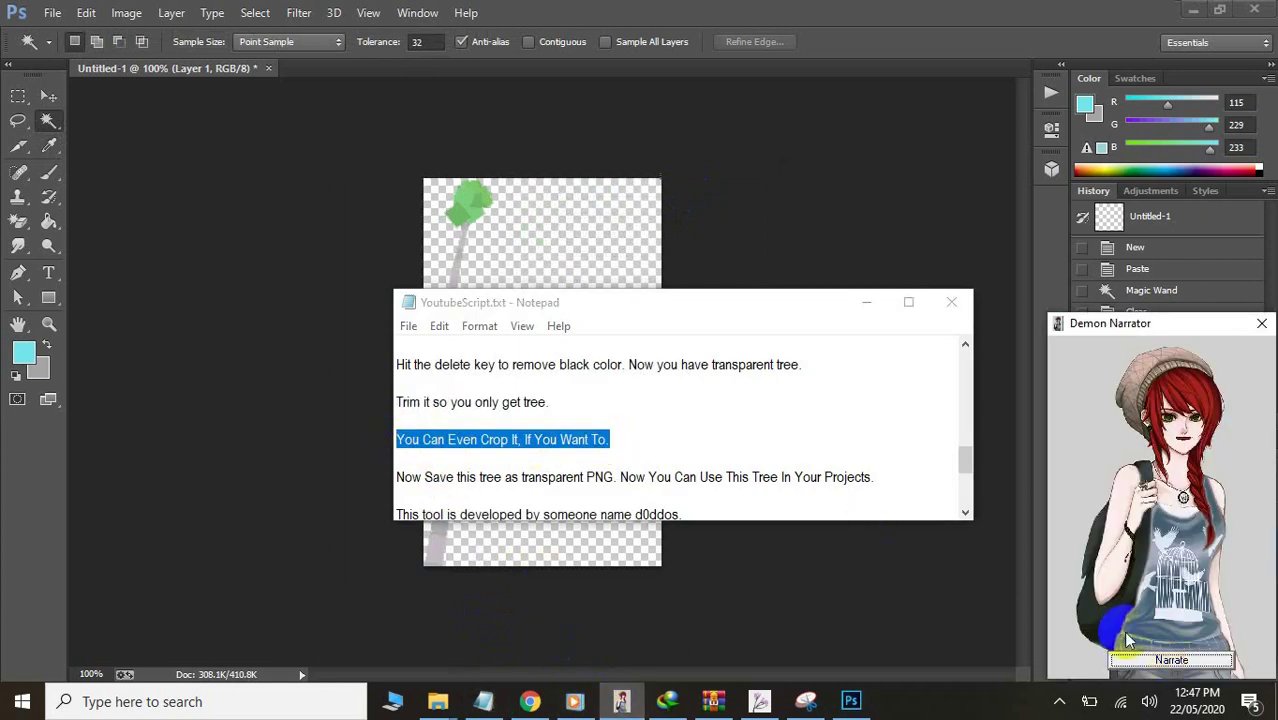
- Select only the script line about saving the tree as a transparent PNG and narrate it with Demon Narrator
left_click(966, 515)
left_click_drag(895, 440, 380, 438)
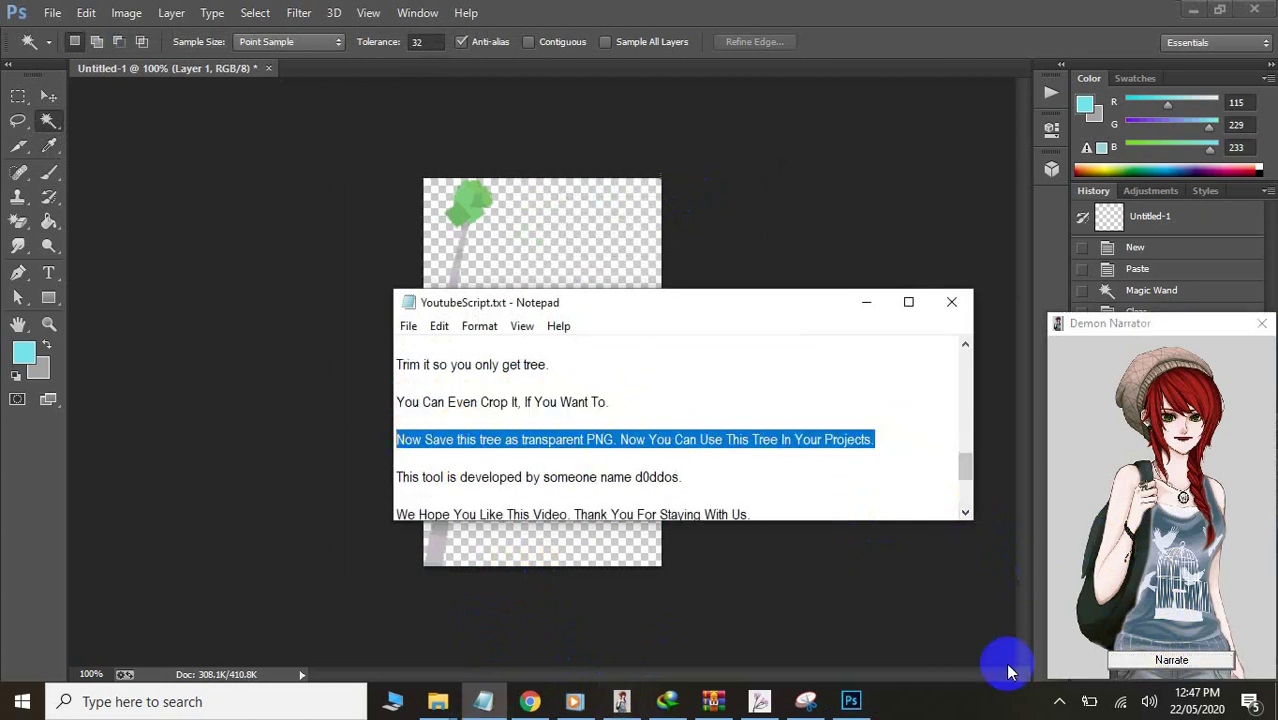
left_click(1147, 657)
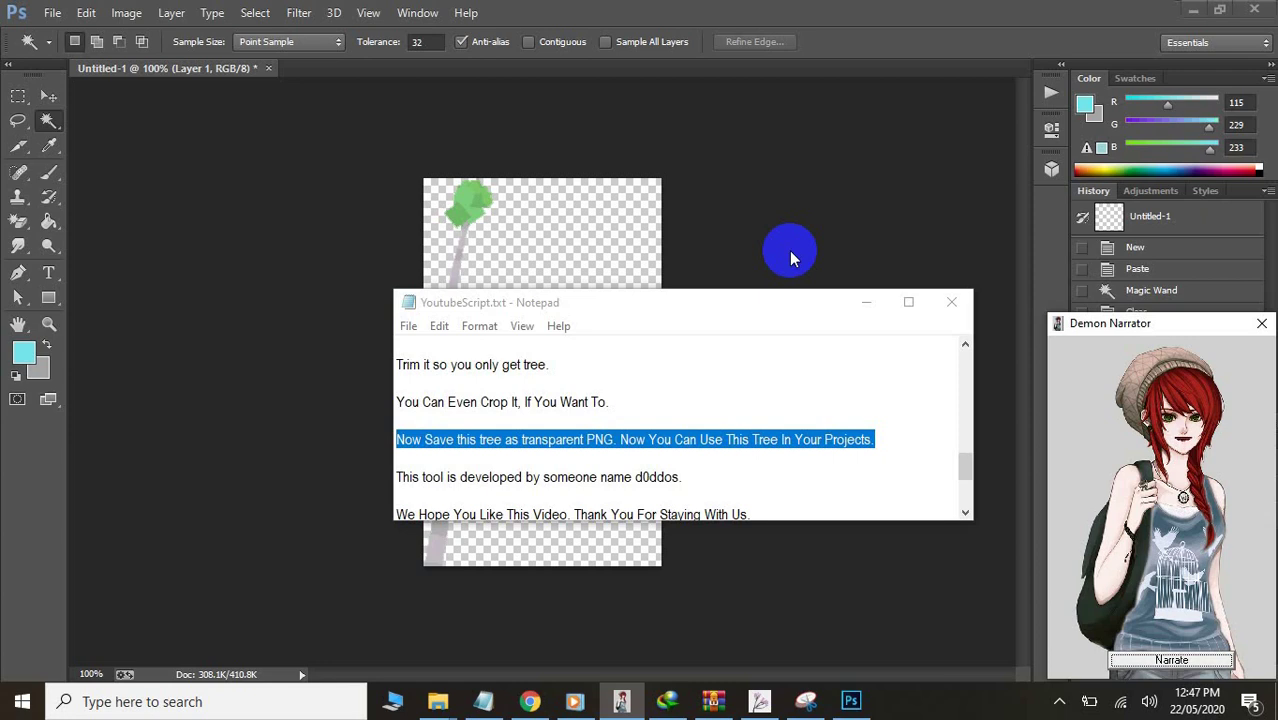
- Return to Photoshop, start saving the image under a new name and choose the VideoDemo folder on the Desktop as its destination
left_click(789, 250)
left_click(52, 13)
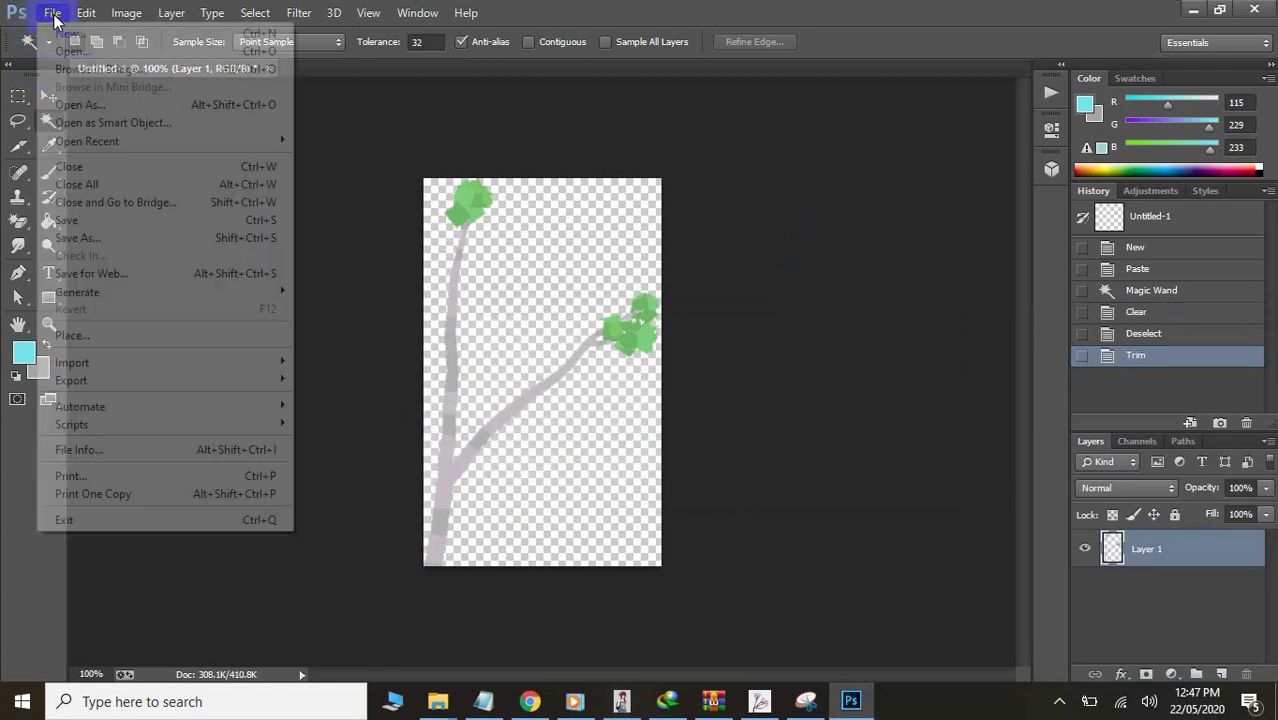
left_click(68, 238)
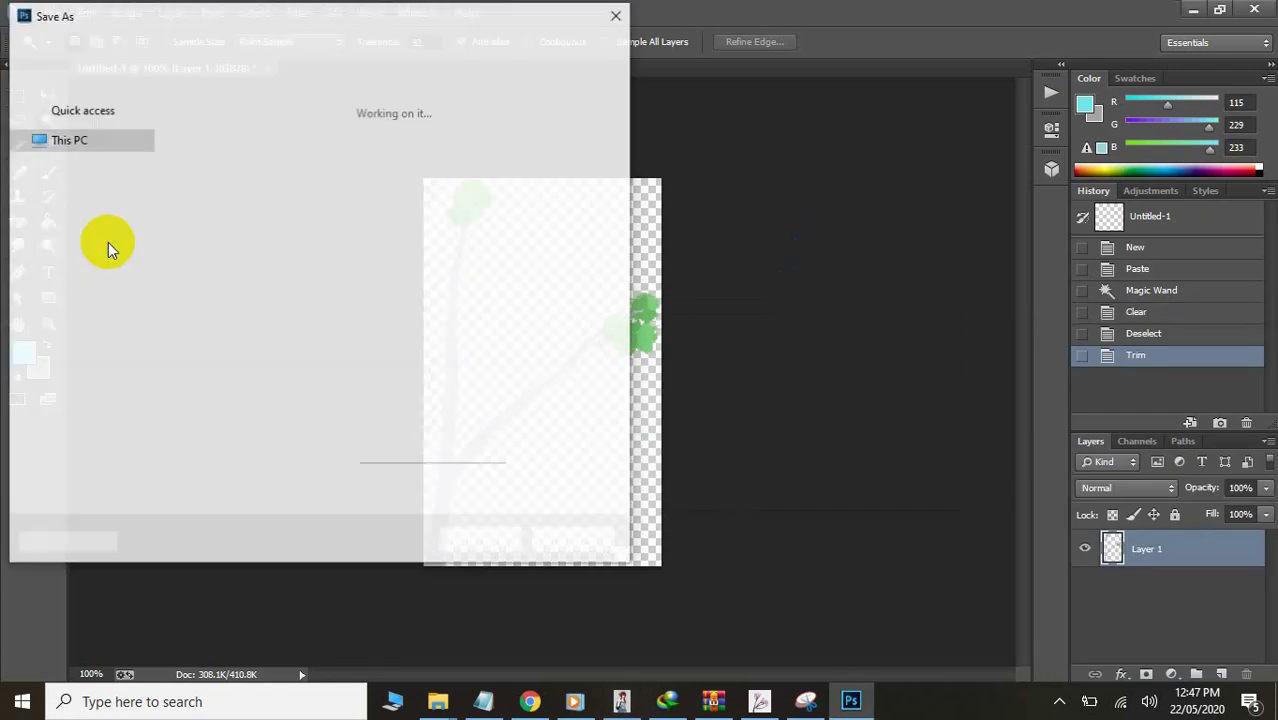
scroll(140, 115, "up", 2)
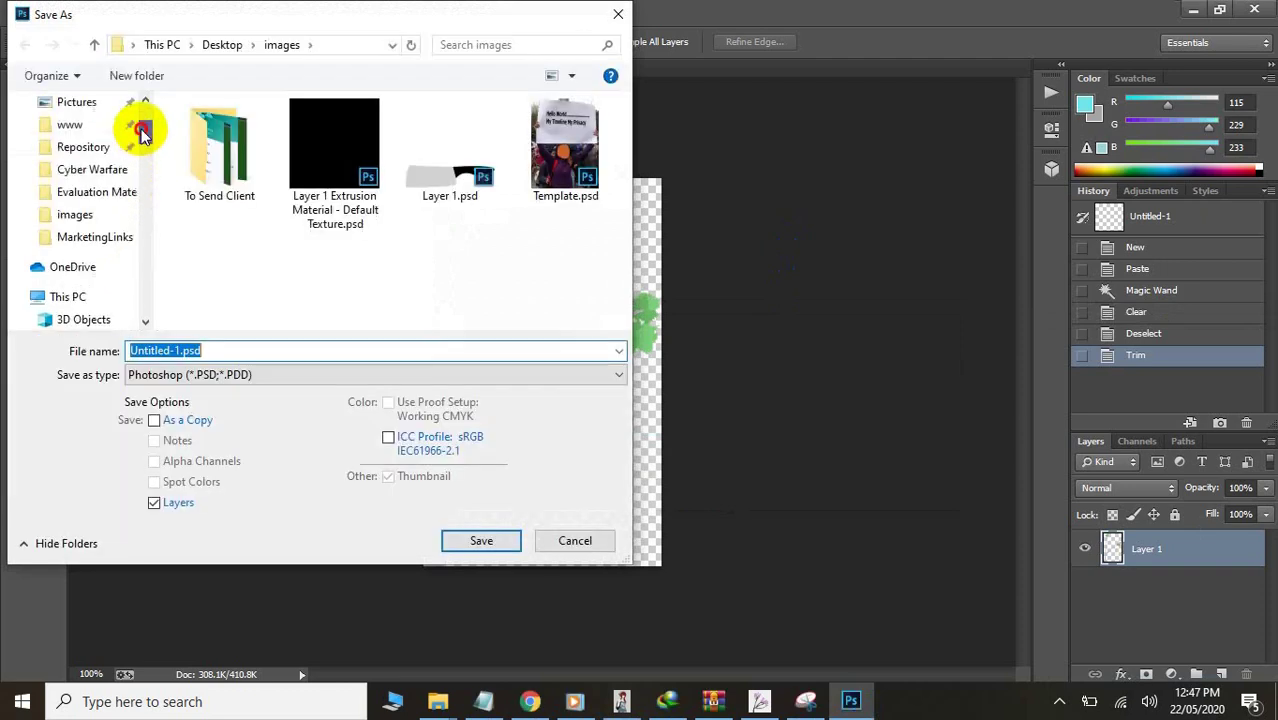
double_click(266, 351)
type("Video")
key("Down")
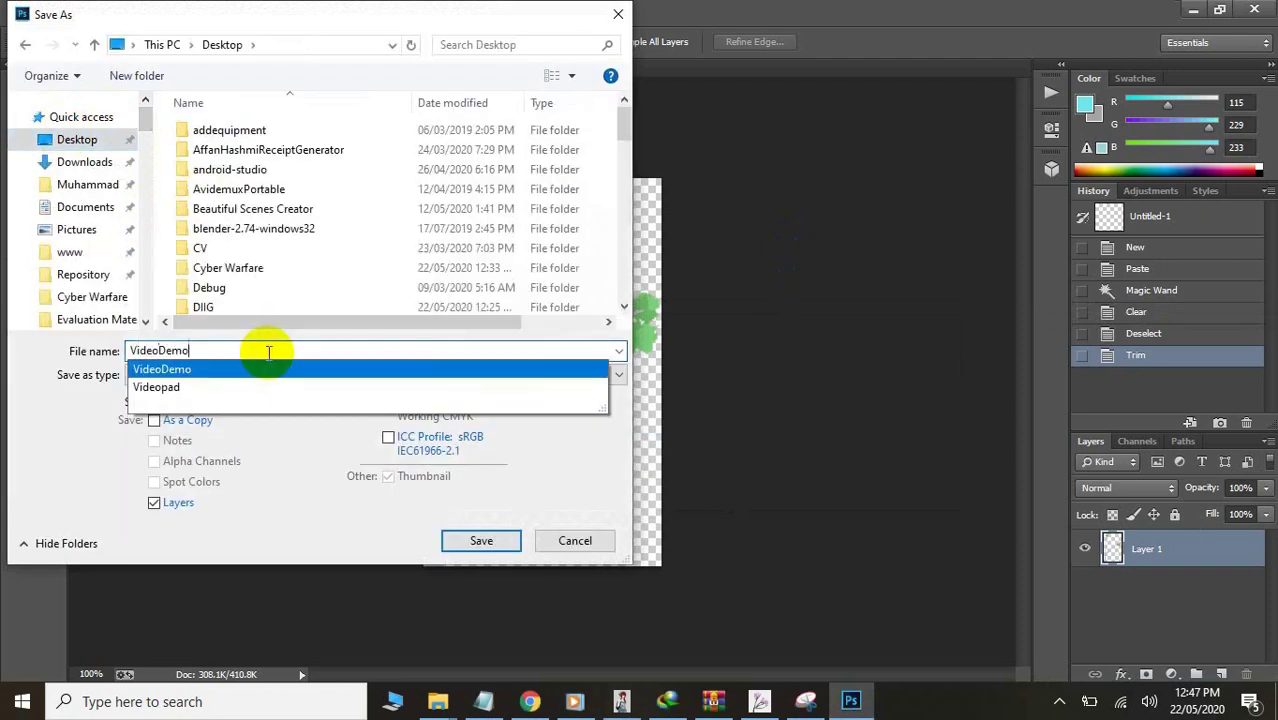
key("Return")
- Save the tree in PNG format as MyTree, with Smallest / Slow compression and no interlacing
left_click(254, 378)
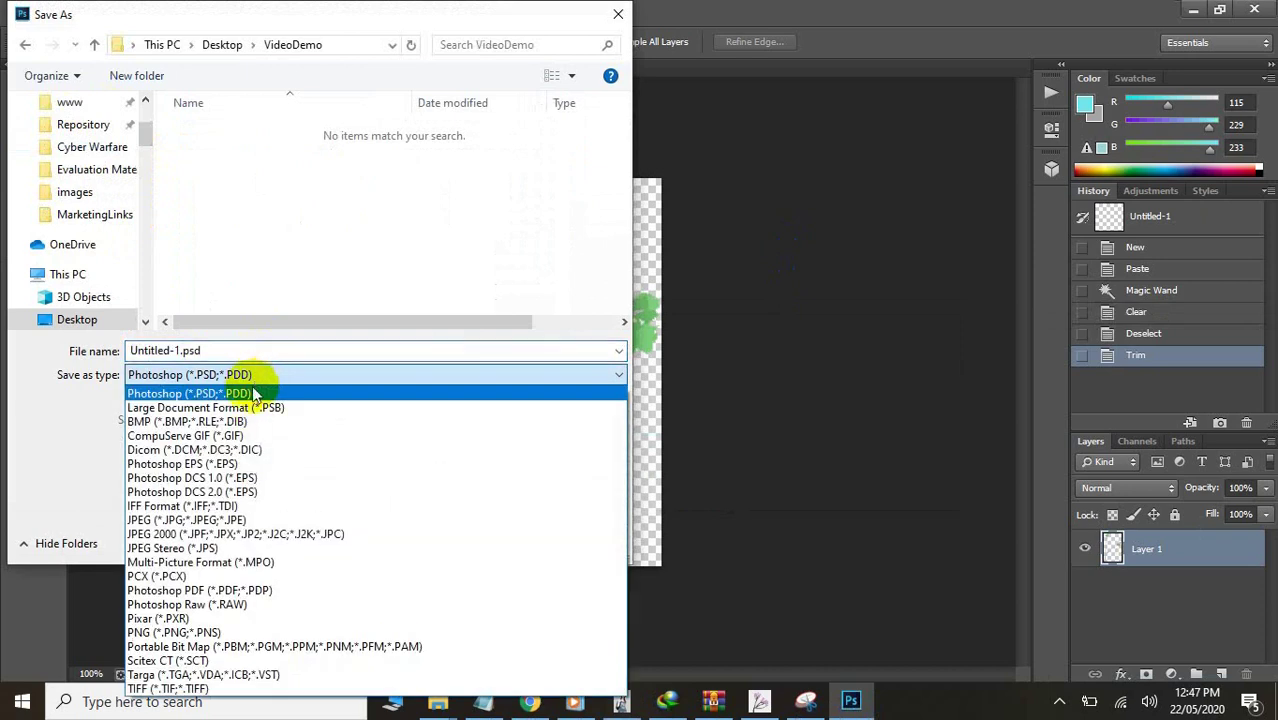
left_click(160, 632)
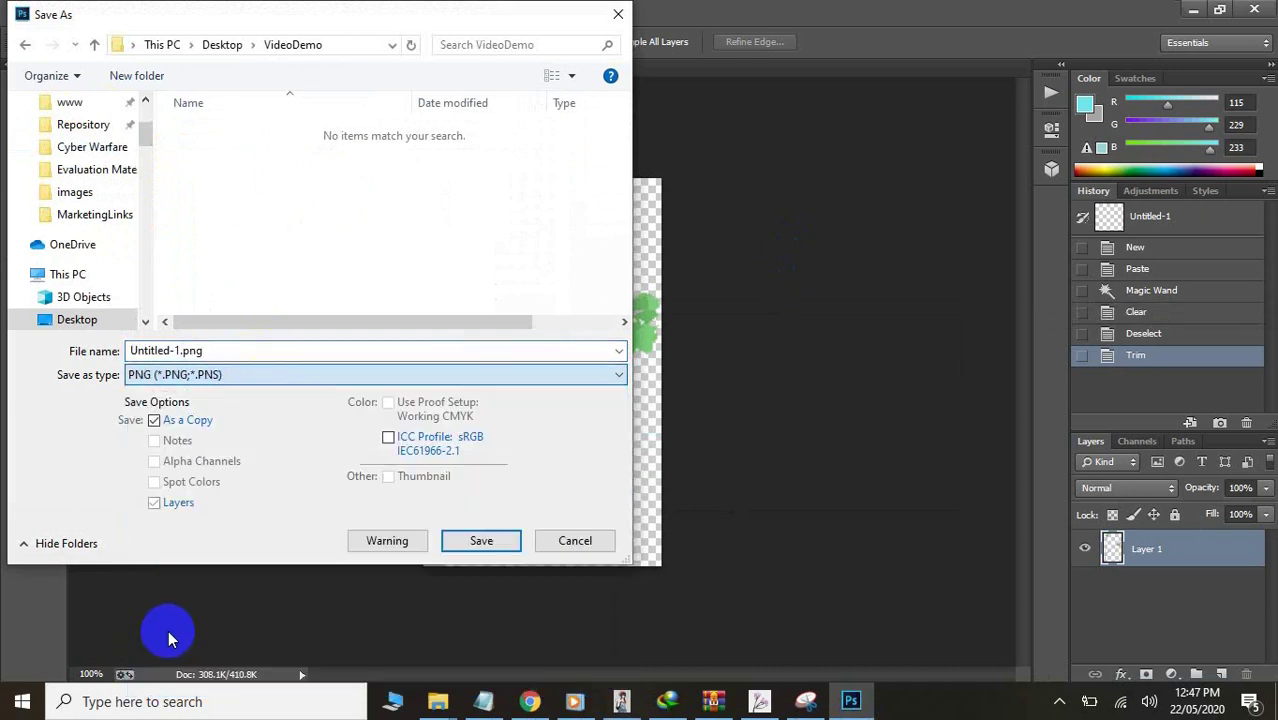
double_click(247, 350)
type("MyTree")
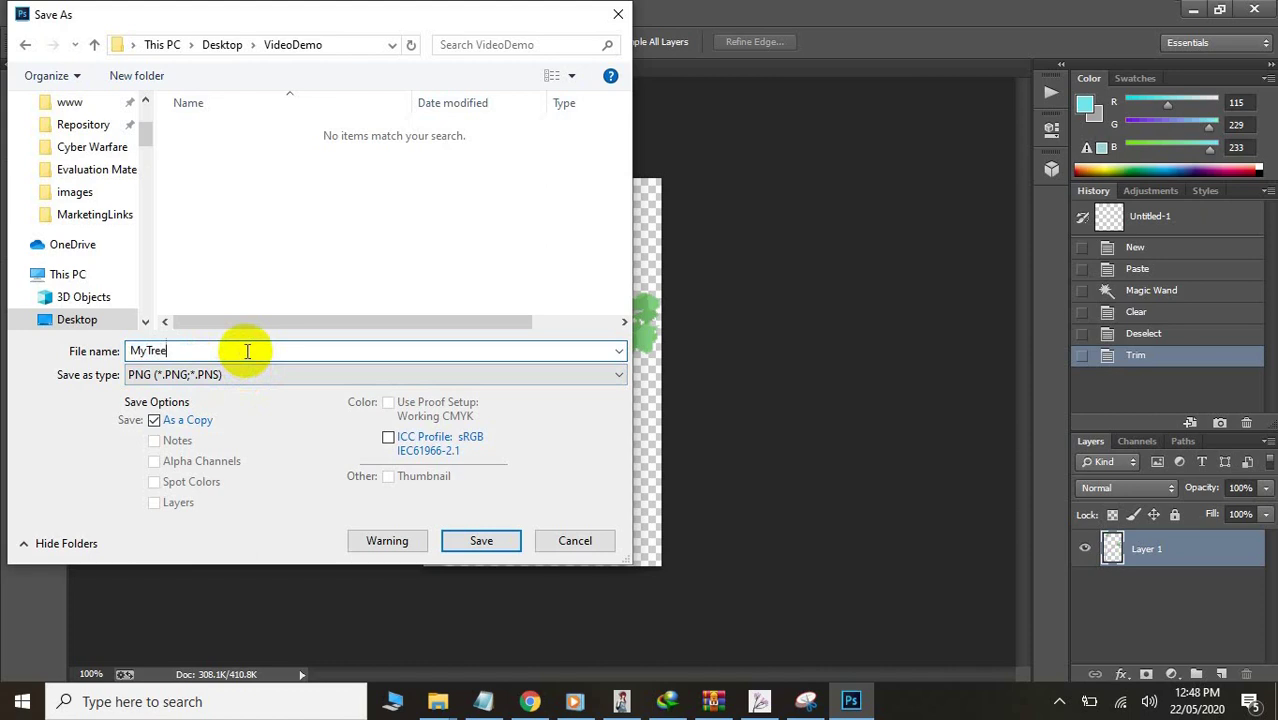
key("Return")
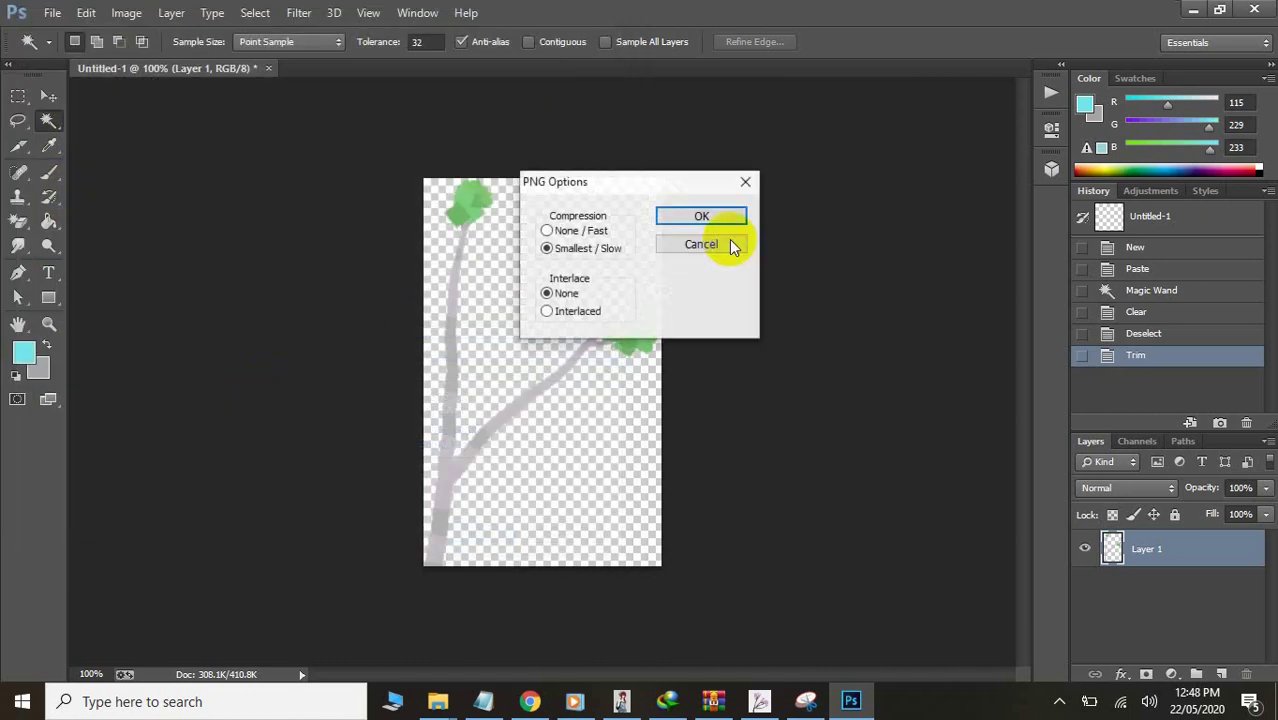
left_click(676, 220)
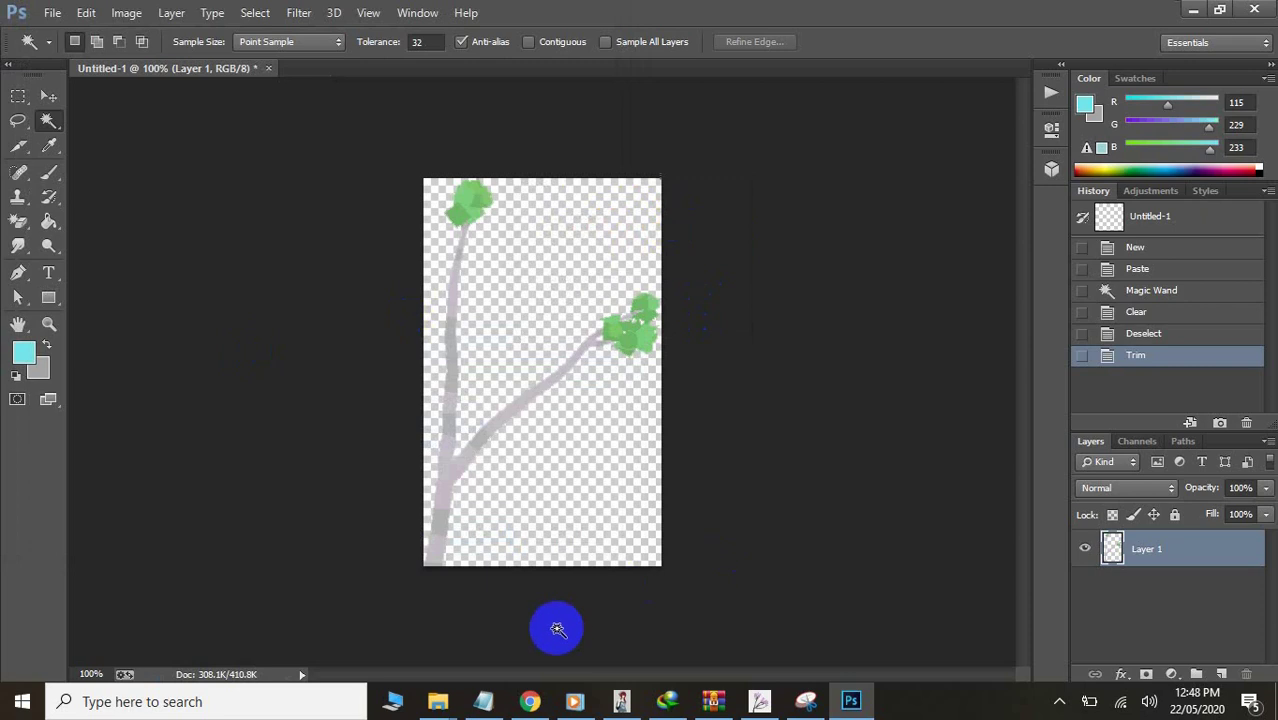
- Select only the script line crediting the tool's developer, narrate it with Demon Narrator and bring the script's closing lines into view
left_click(483, 703)
left_click_drag(682, 477, 385, 480)
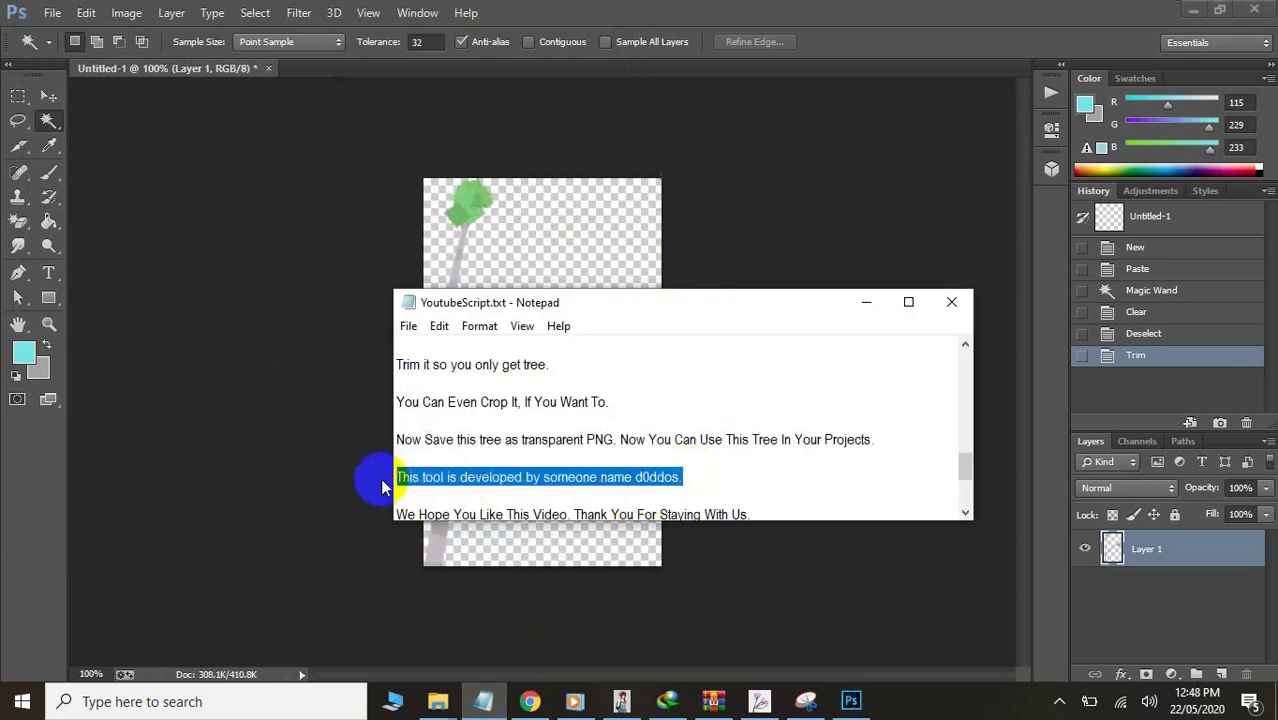
left_click(622, 700)
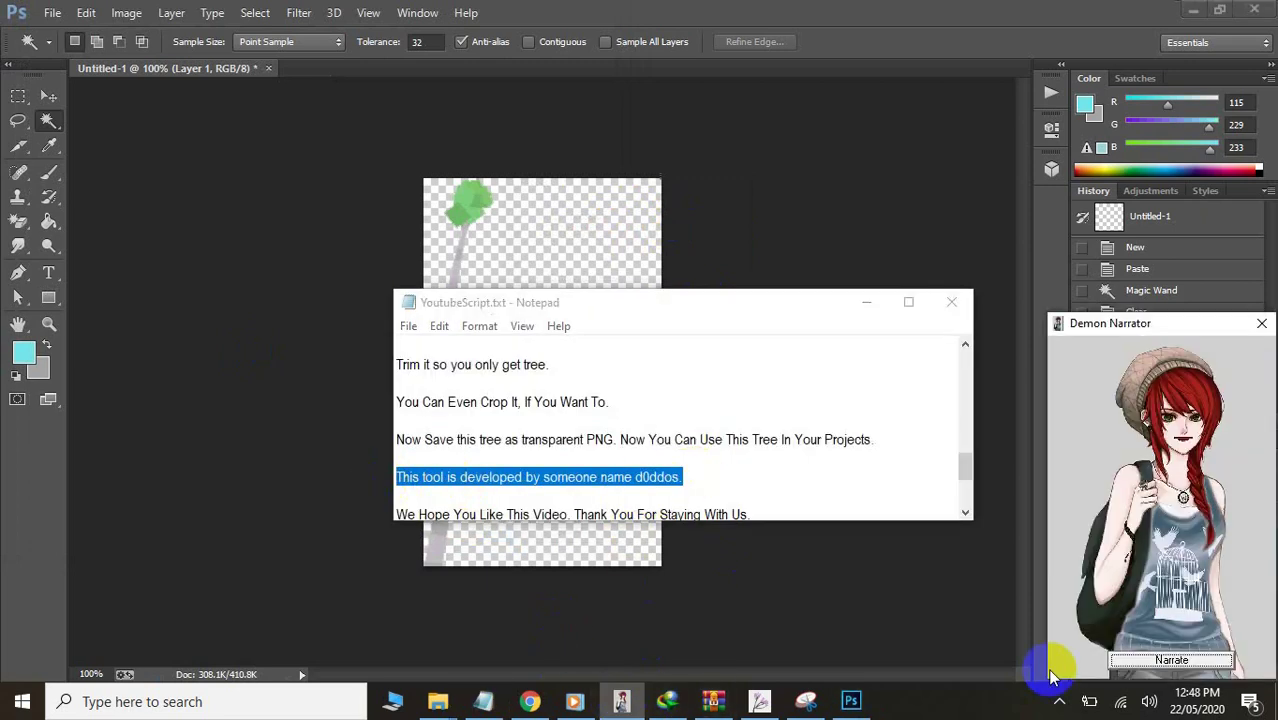
left_click(963, 514)
left_click(963, 514)
left_click(963, 514)
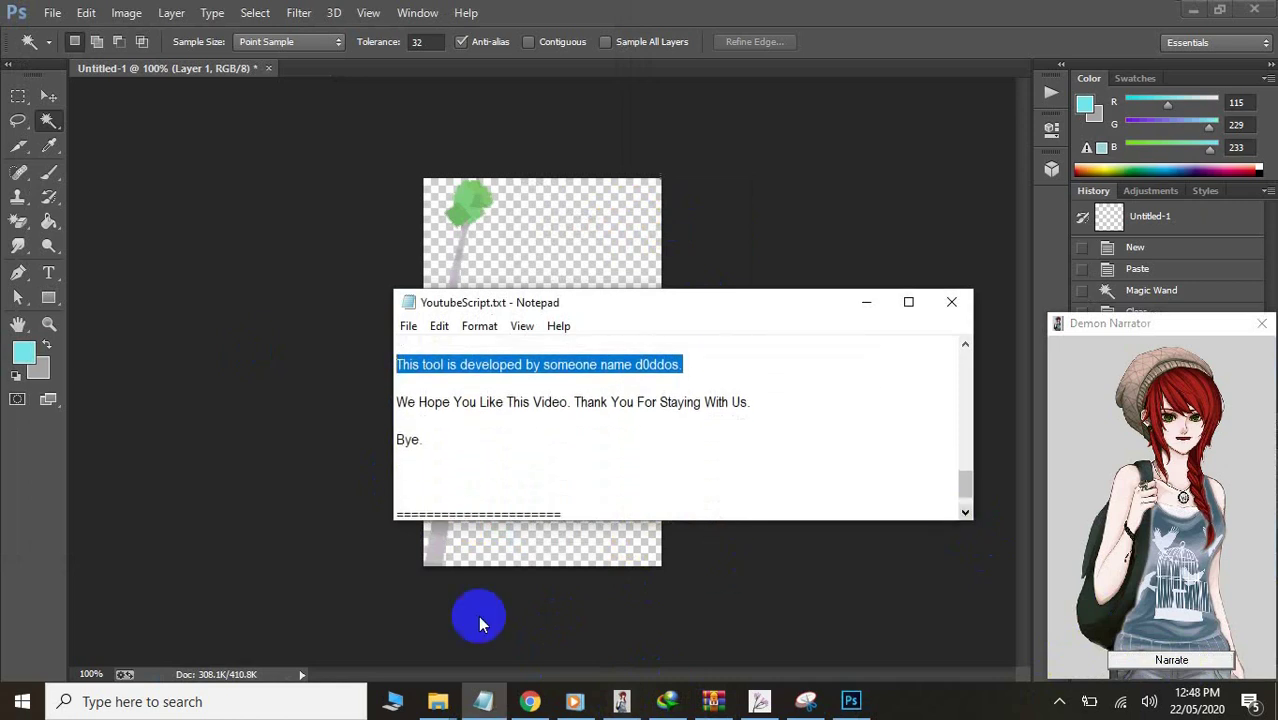
- Switch to the VideoDemo folder in File Explorer, view MyTree.png in Photos and close the viewer
left_click(440, 698)
left_click(398, 643)
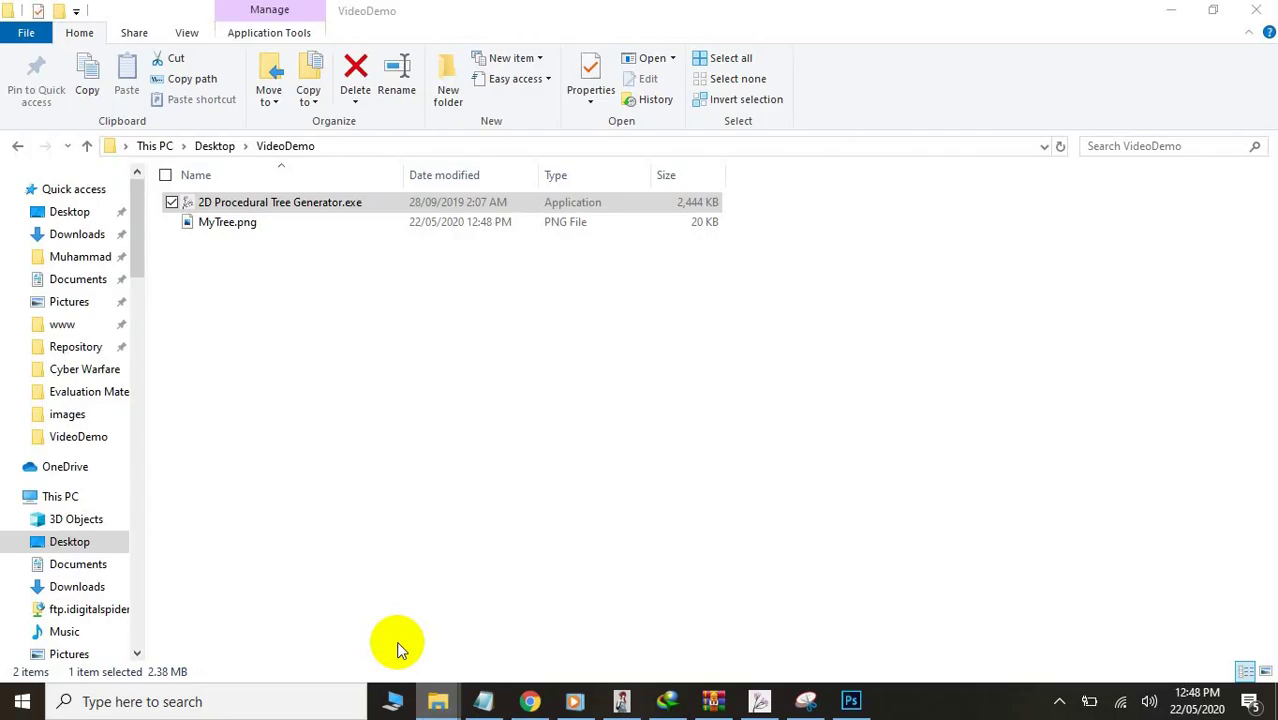
left_click(246, 228)
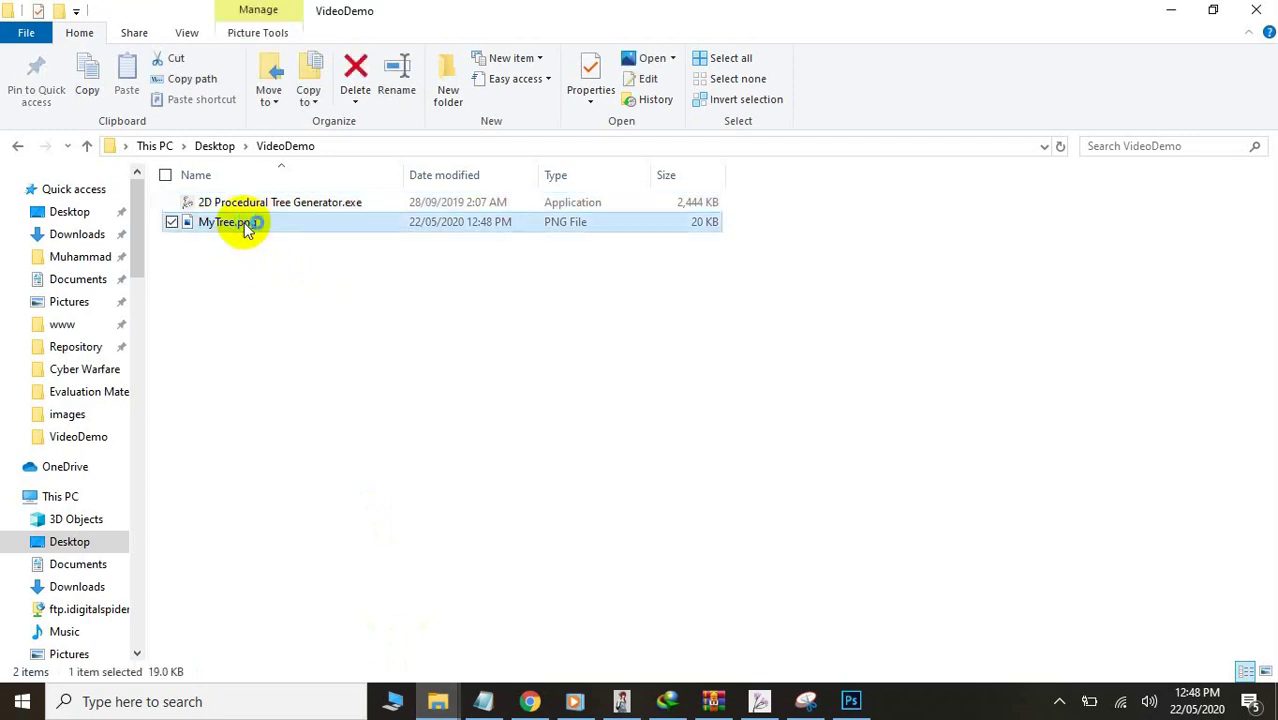
double_click(247, 228)
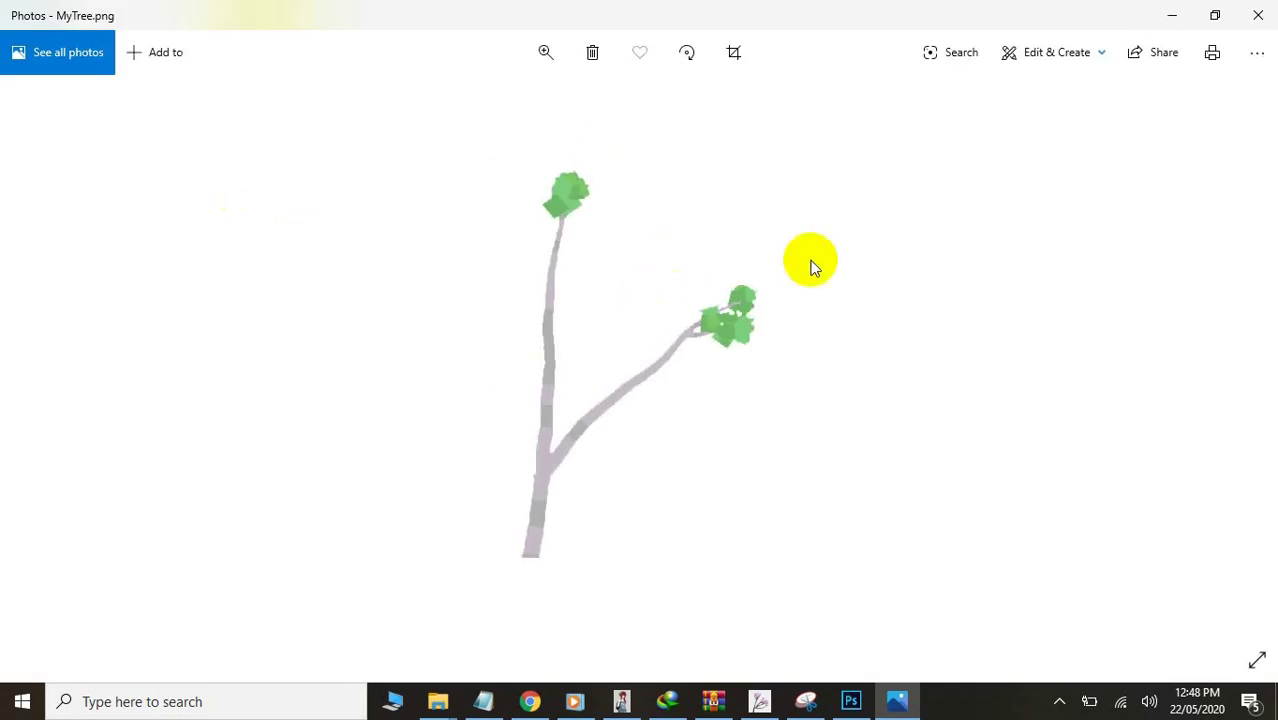
left_click(1260, 20)
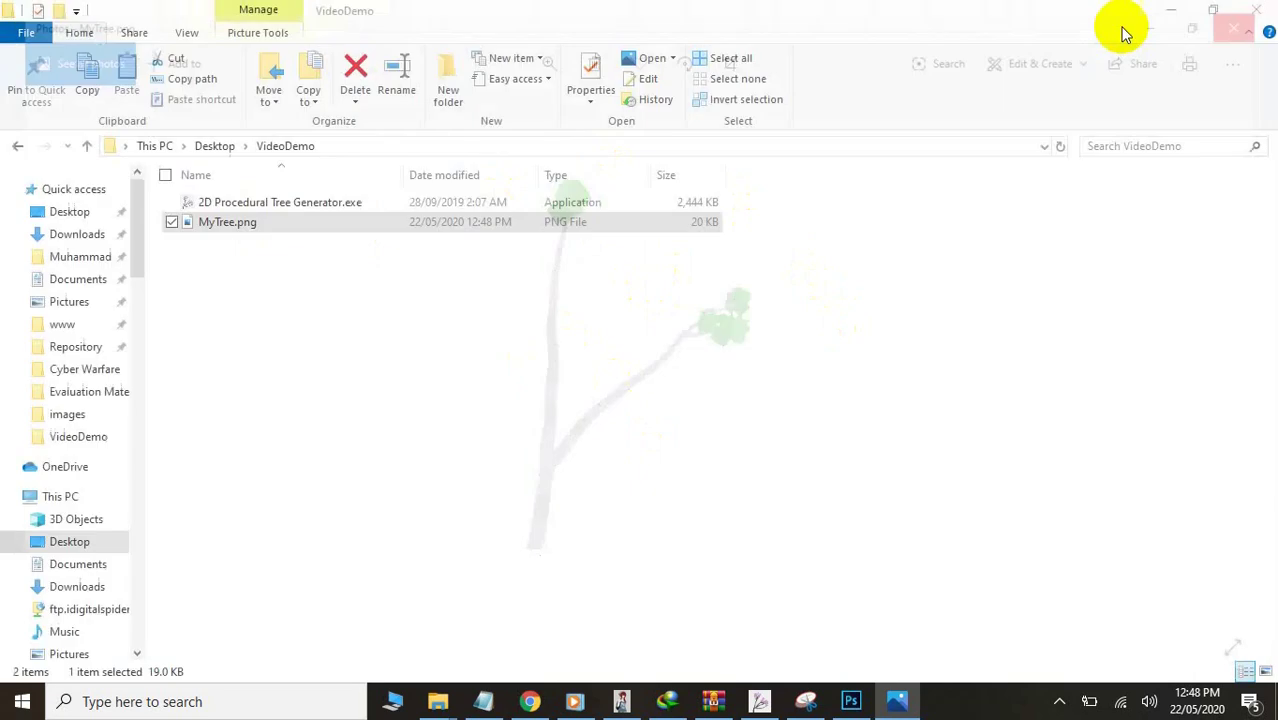
- Open MyTree.png in Paint to inspect the saved tree, and close Paint
right_click(224, 222)
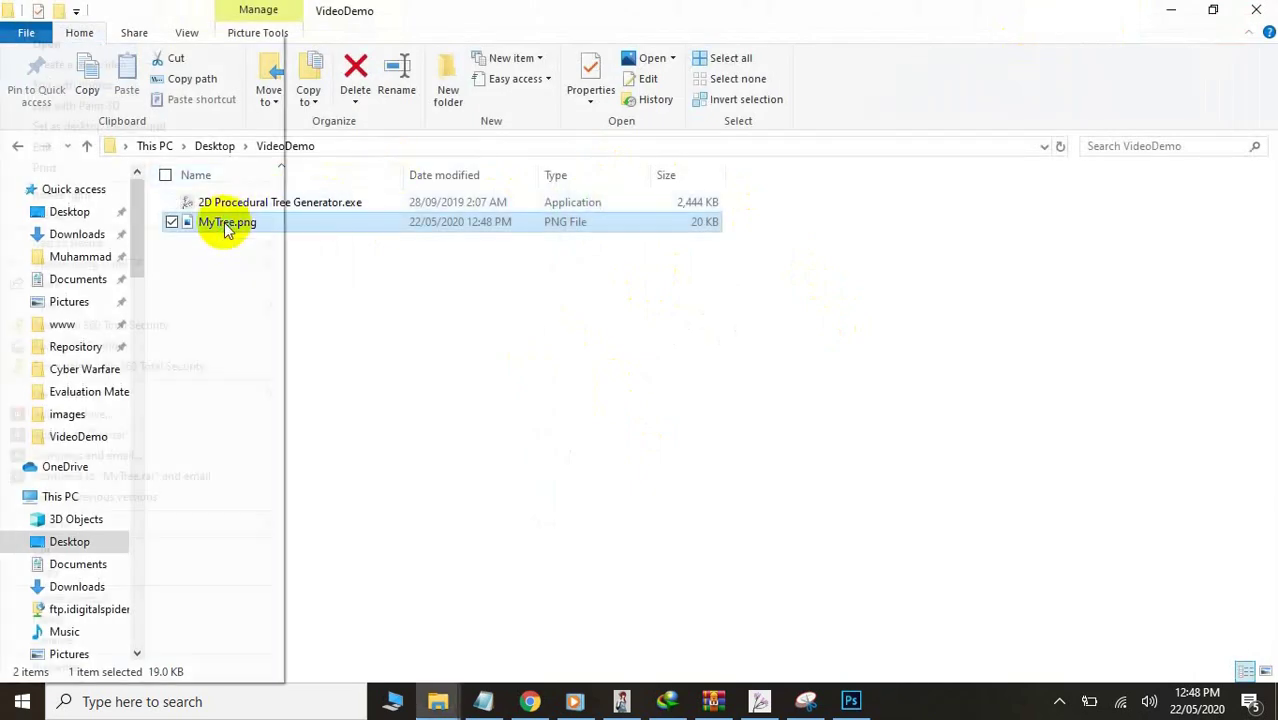
left_click(100, 150)
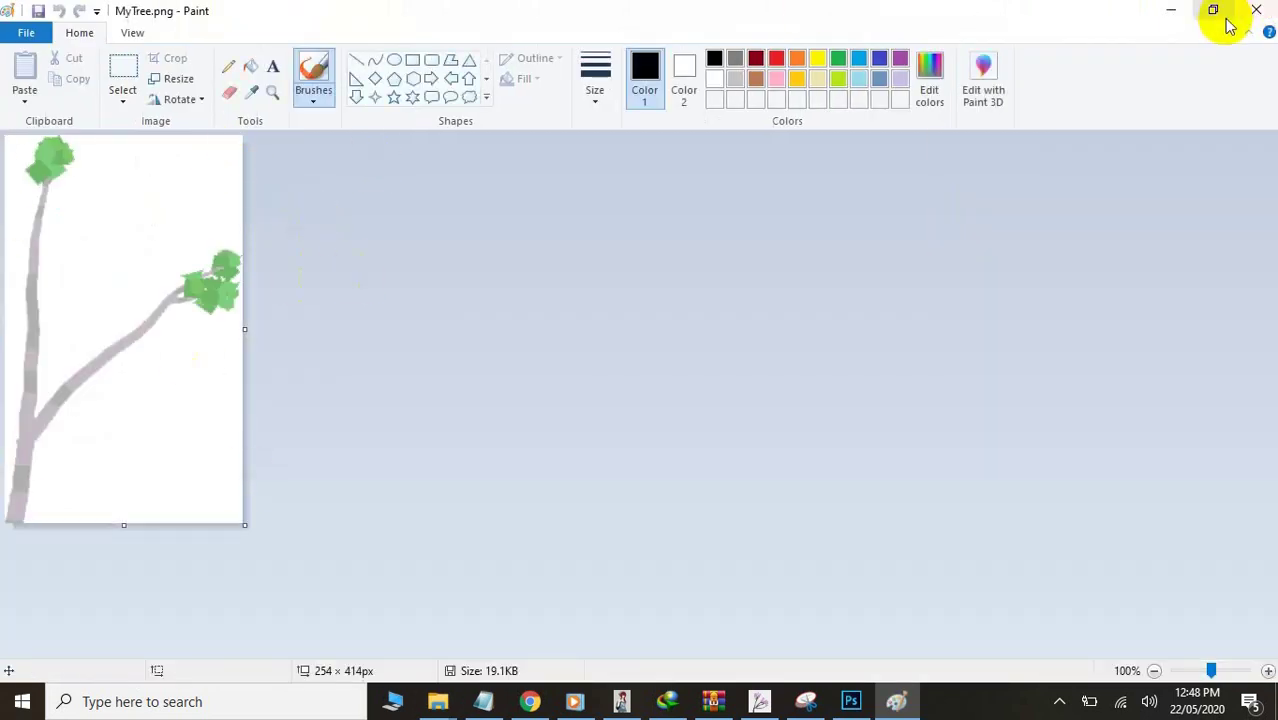
left_click(1258, 18)
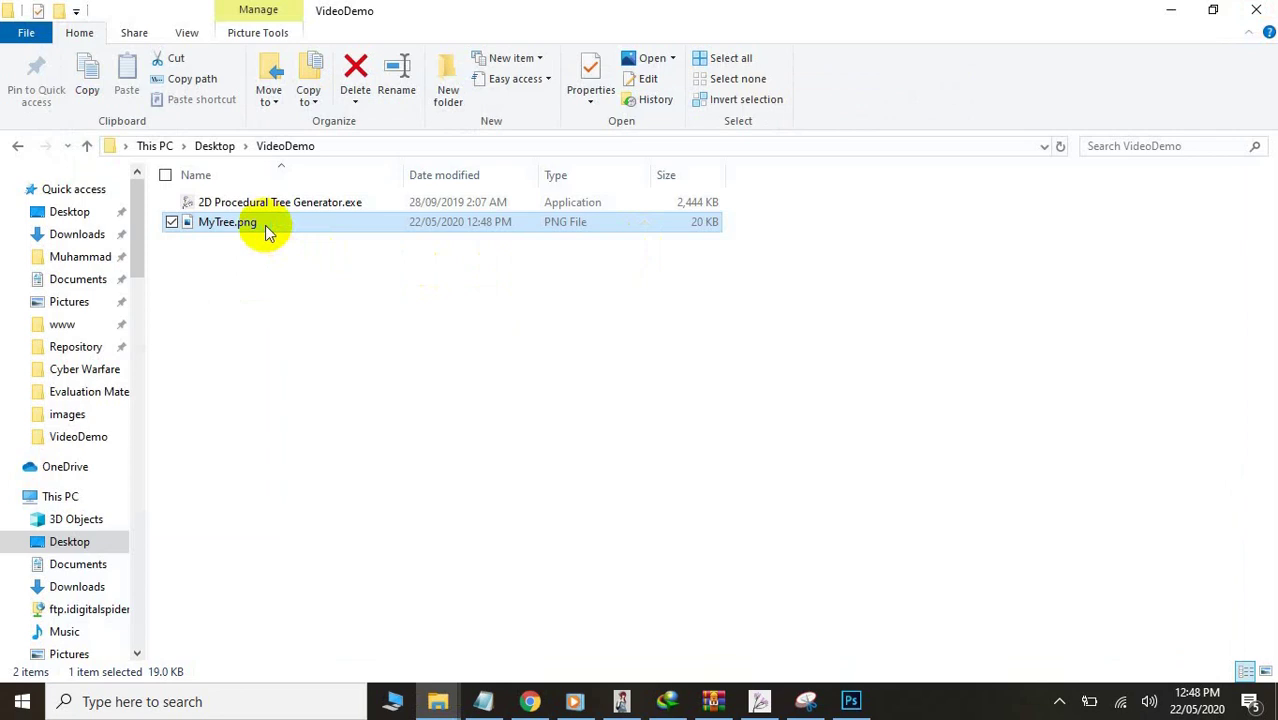
- Open MyTree.png in Adobe Photoshop CC to check its transparent background, and close that document
right_click(265, 225)
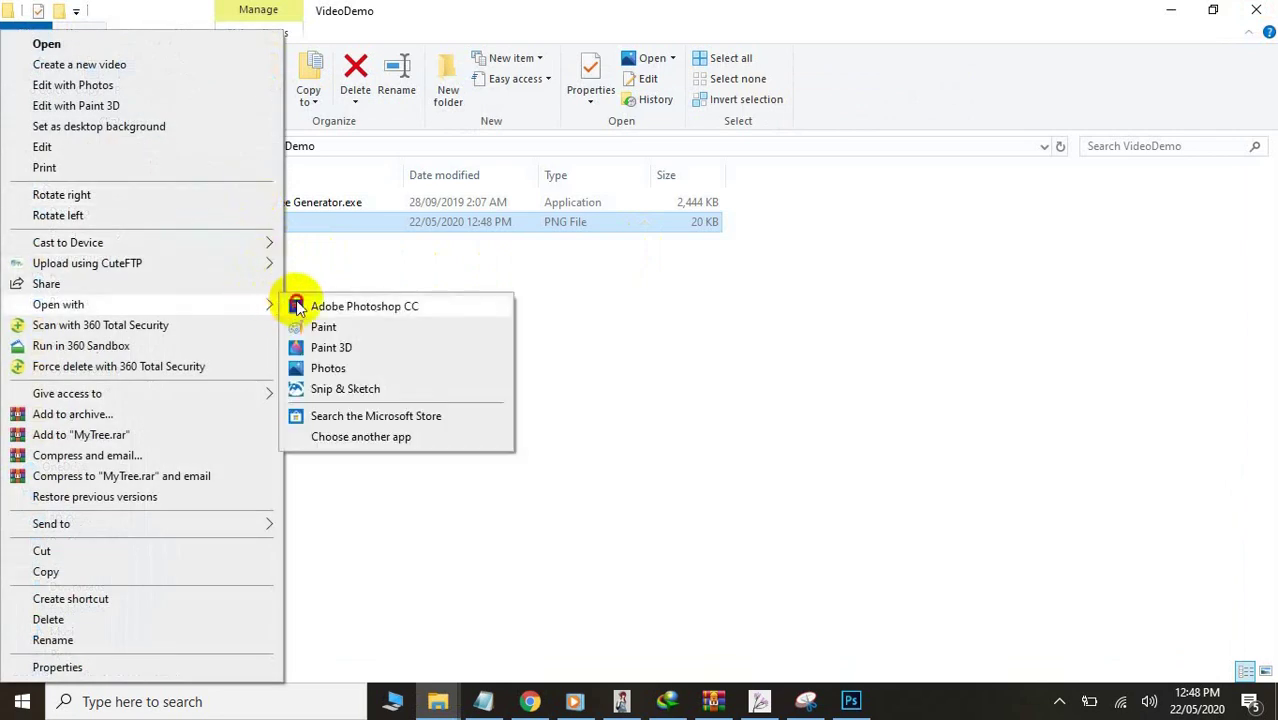
left_click(300, 305)
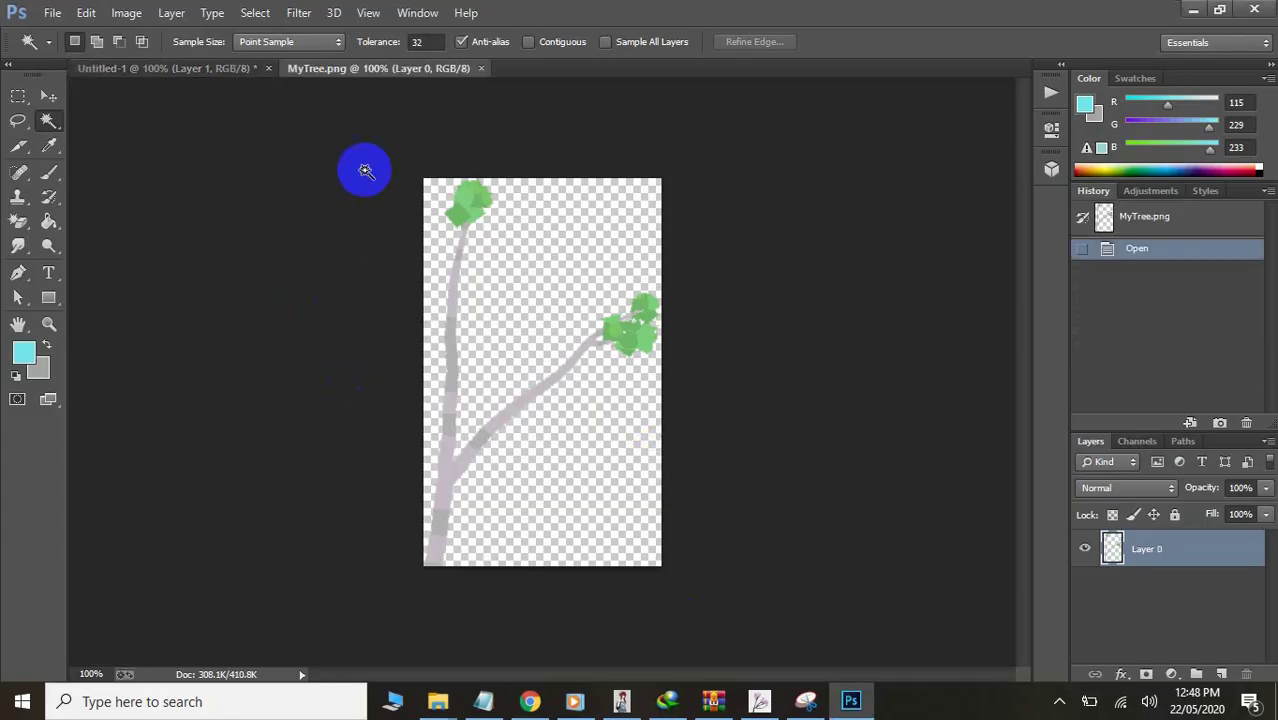
left_click(479, 70)
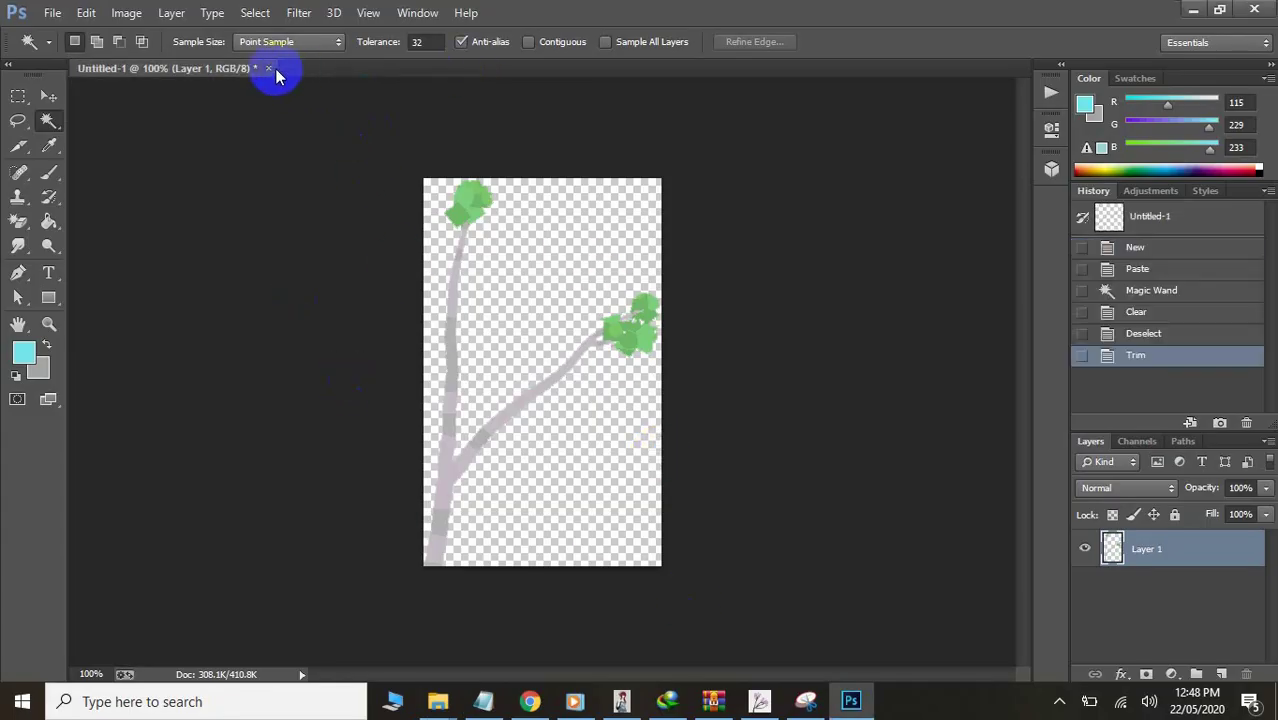
- Close the Untitled-1 tree document without saving its changes and exit Photoshop
left_click(268, 68)
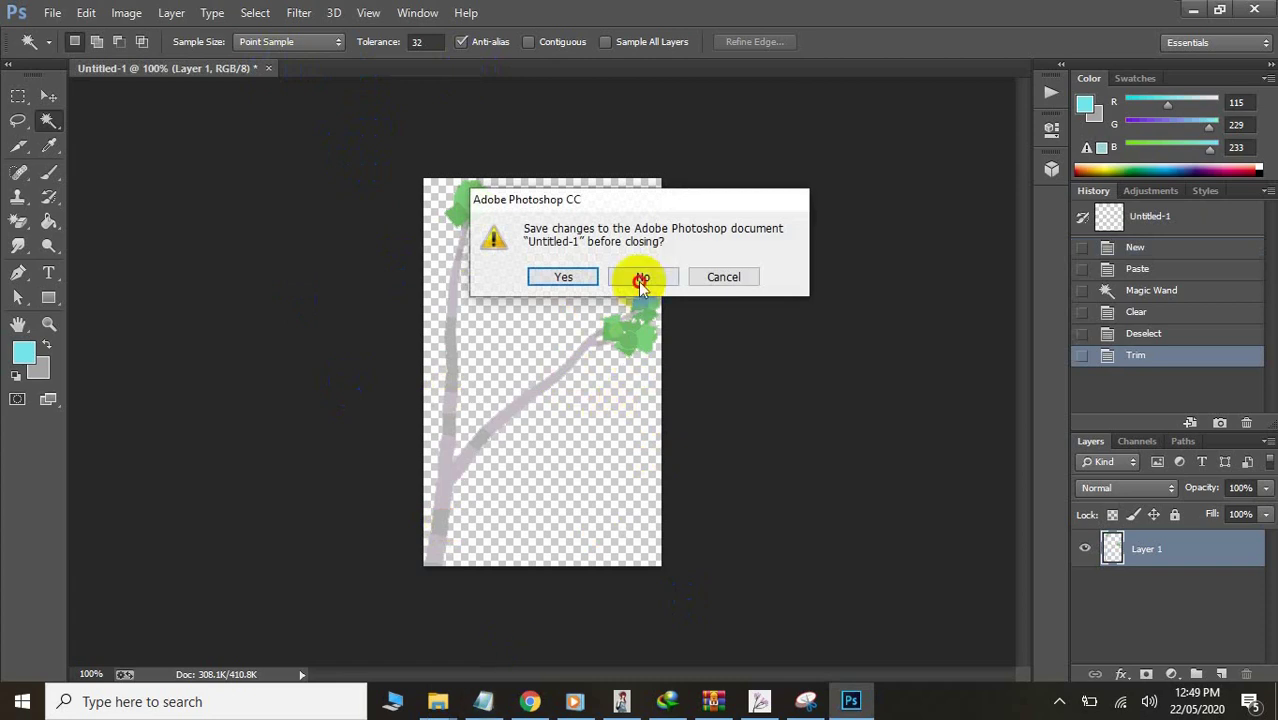
left_click(641, 280)
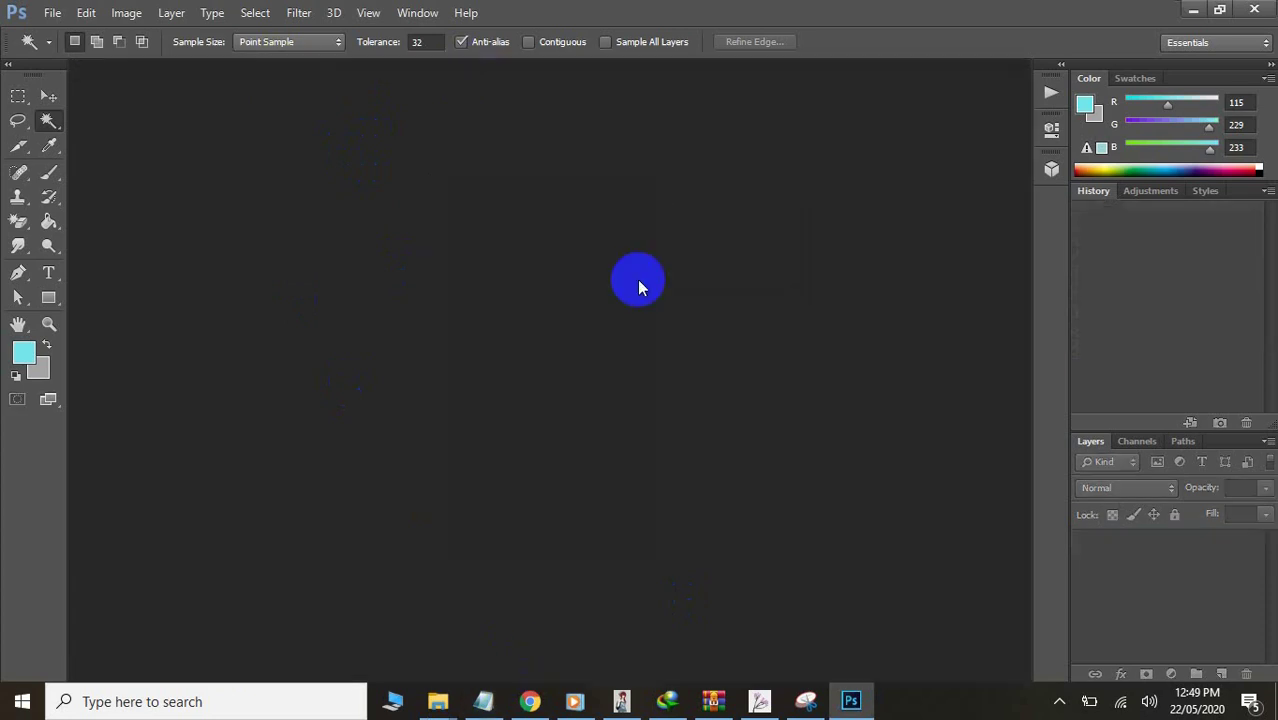
left_click(1246, 14)
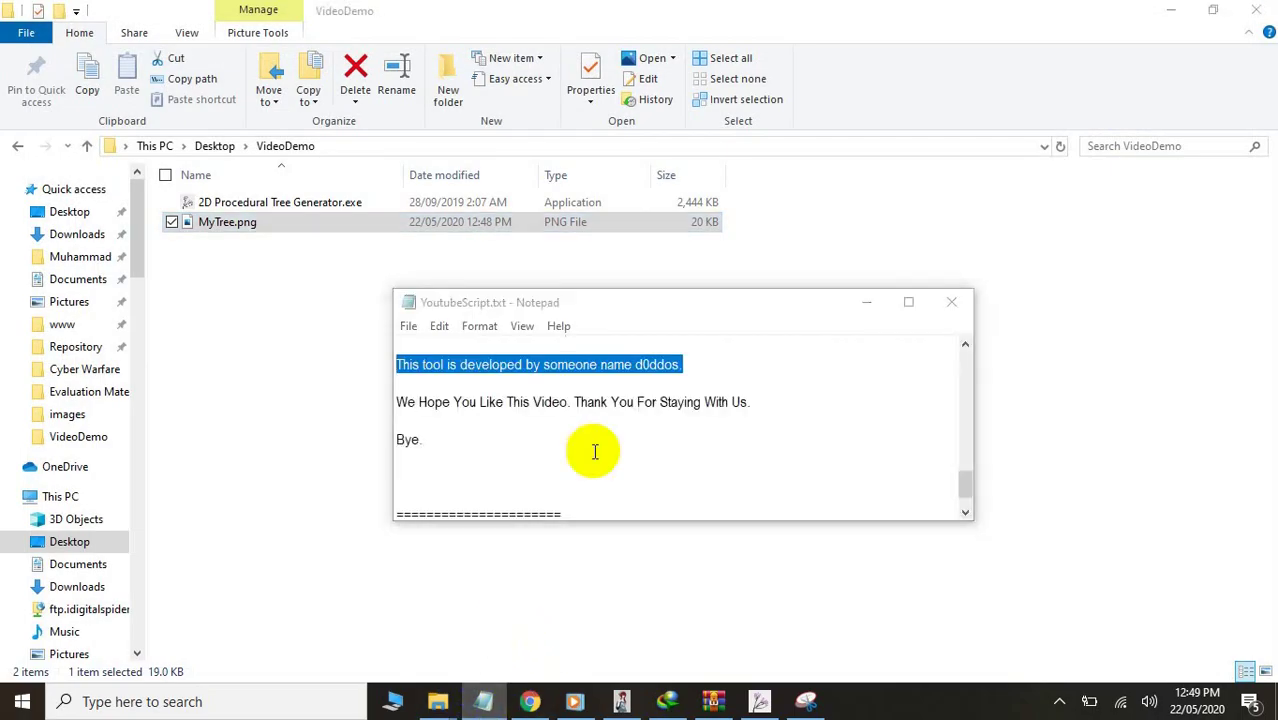
- Select and narrate the script's closing lines with Demon Narrator, first "We Hope You Like This Video. Thank You For Staying With Us." and finally "Bye."
left_click(755, 416)
left_click_drag(447, 413, 392, 404)
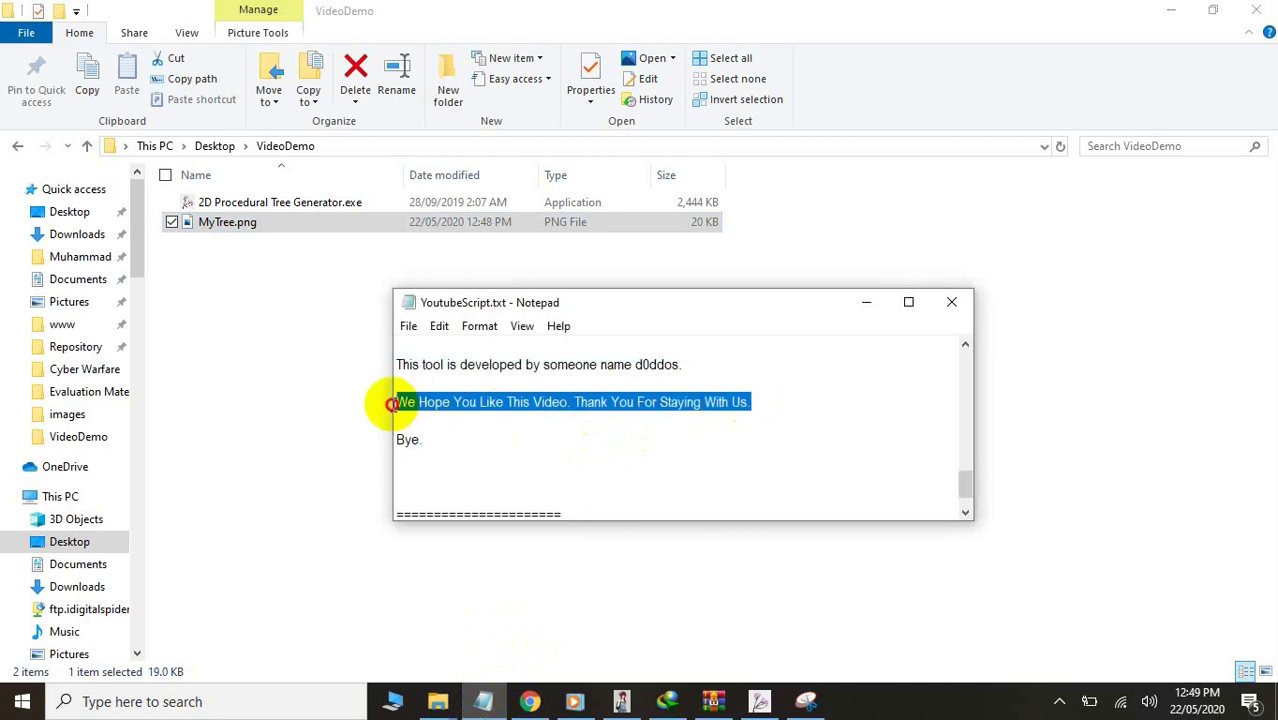
left_click(620, 700)
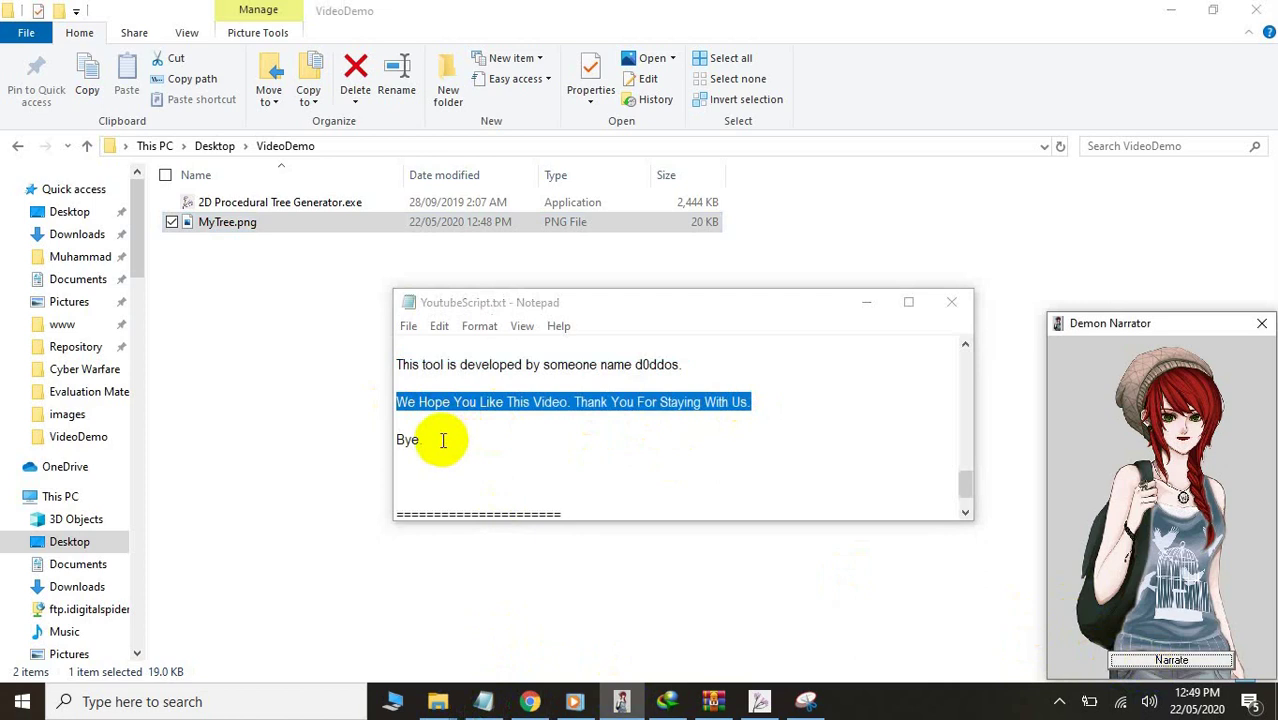
left_click_drag(441, 440, 398, 437)
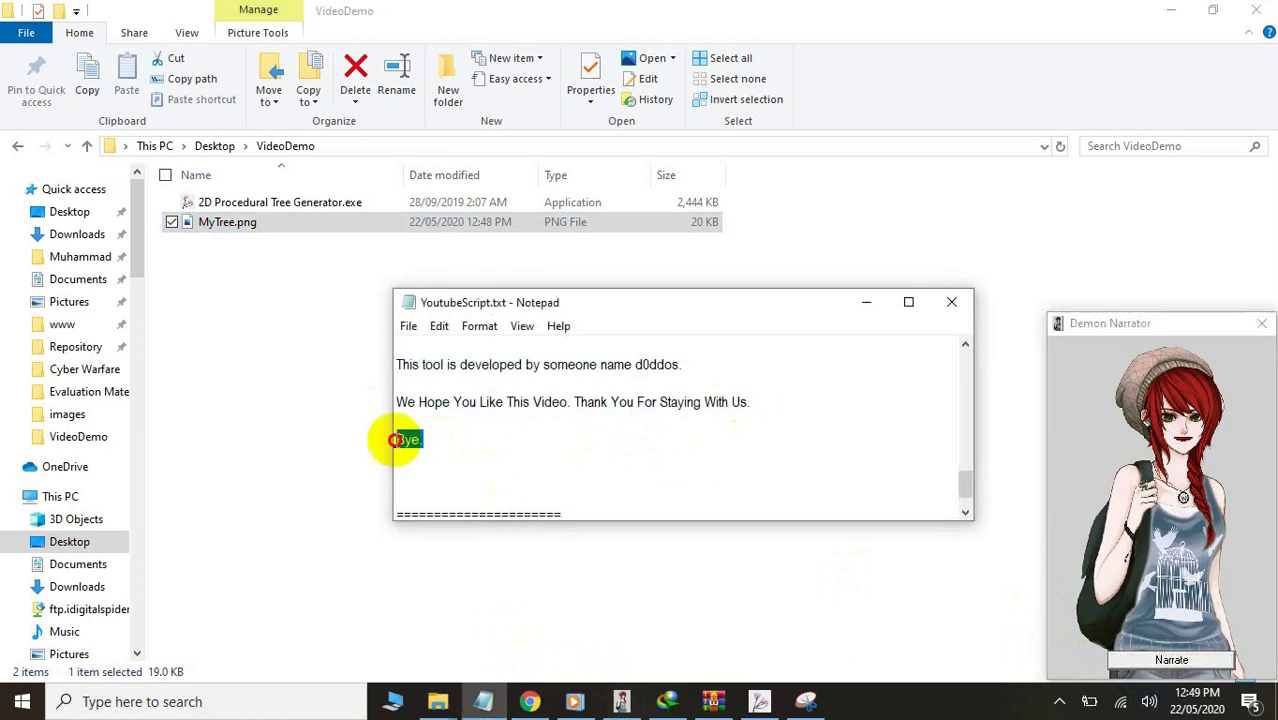
left_click(1160, 661)
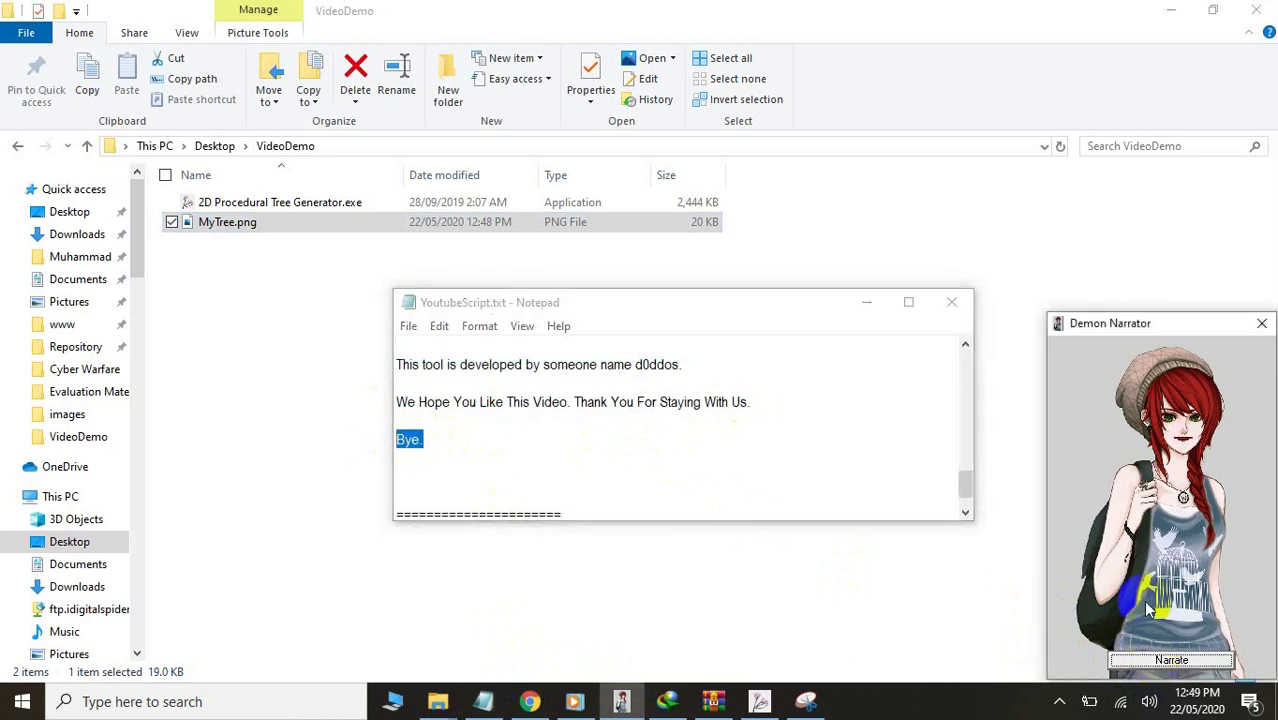